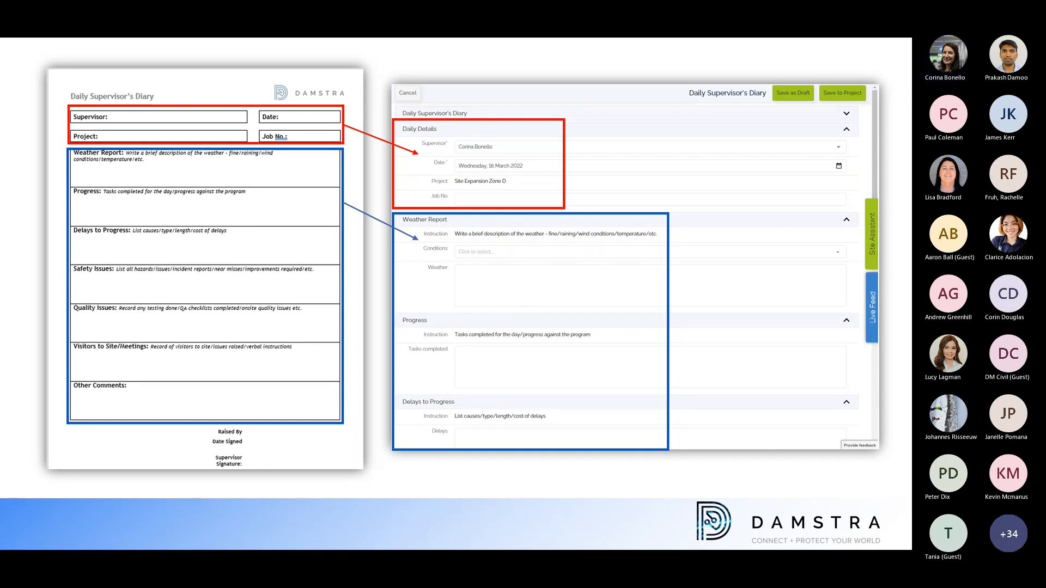
# Step: Switch from the slides to Damstra Forms with the Word diary alongside, and open the list of templates in the administration area
pyautogui.hotkey('alt', 'Tab')
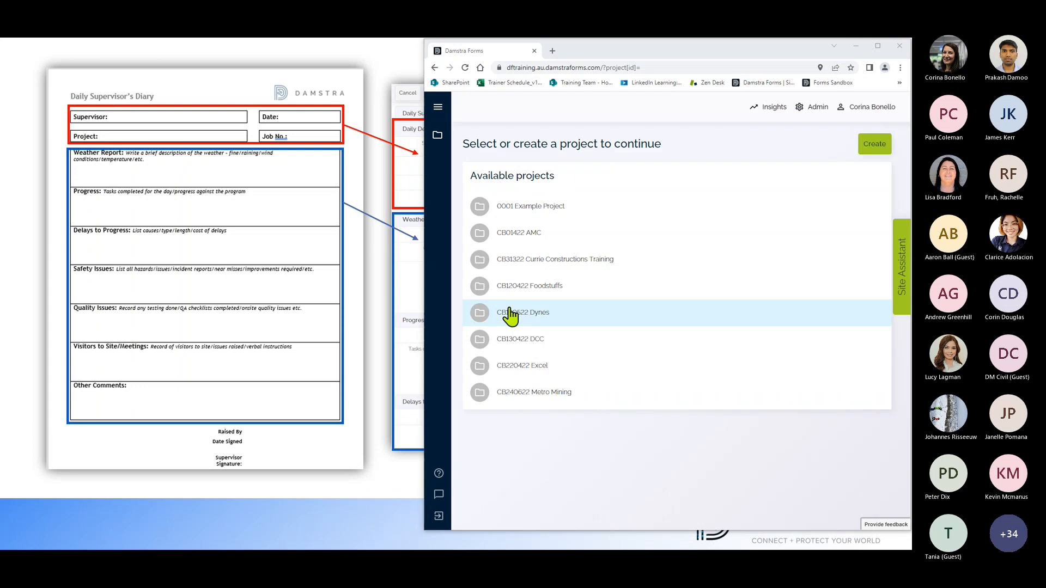
pyautogui.hotkey('alt', 'Tab')
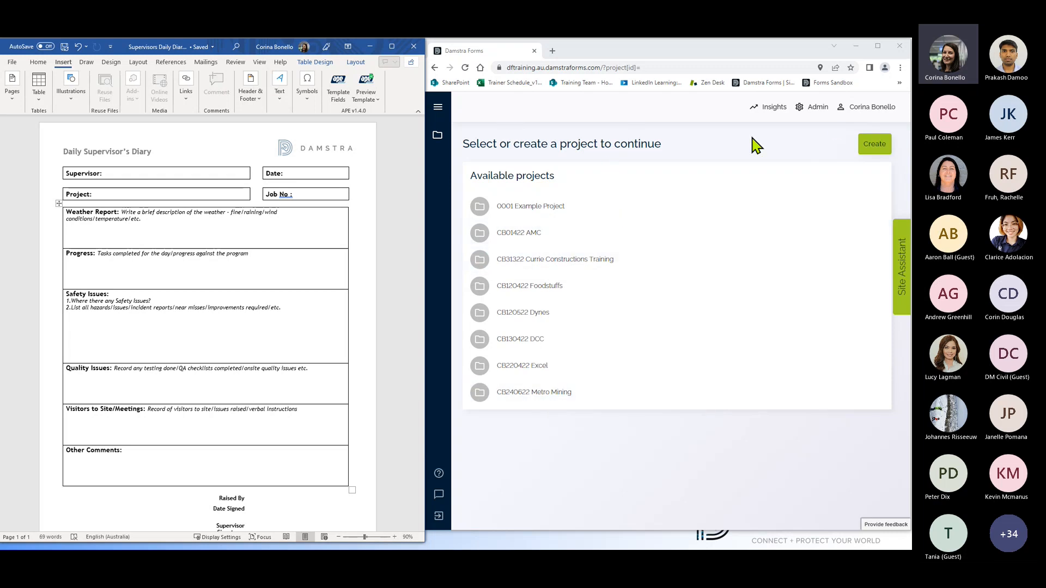
pyautogui.click(813, 108)
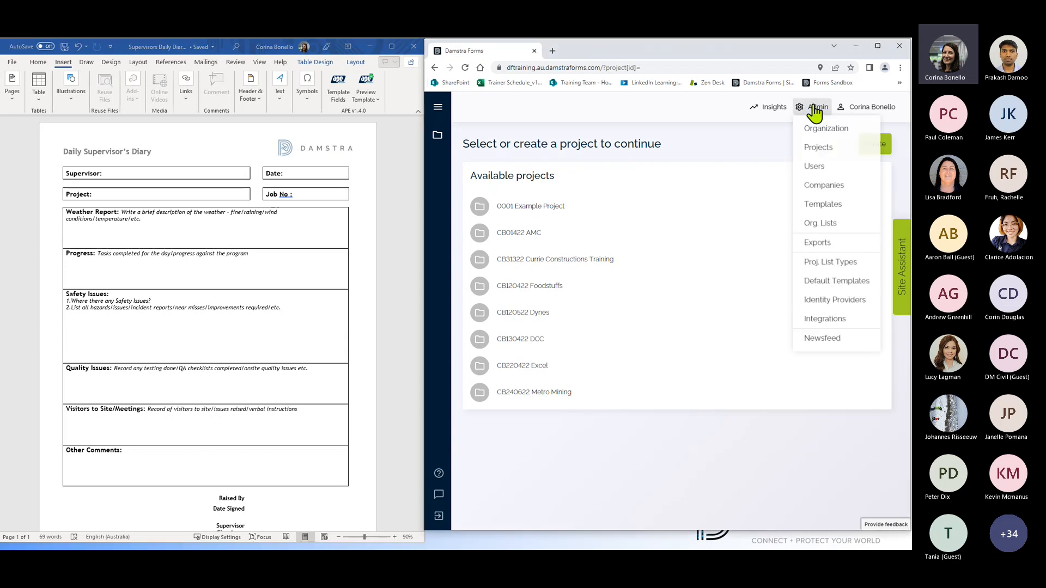
pyautogui.click(822, 205)
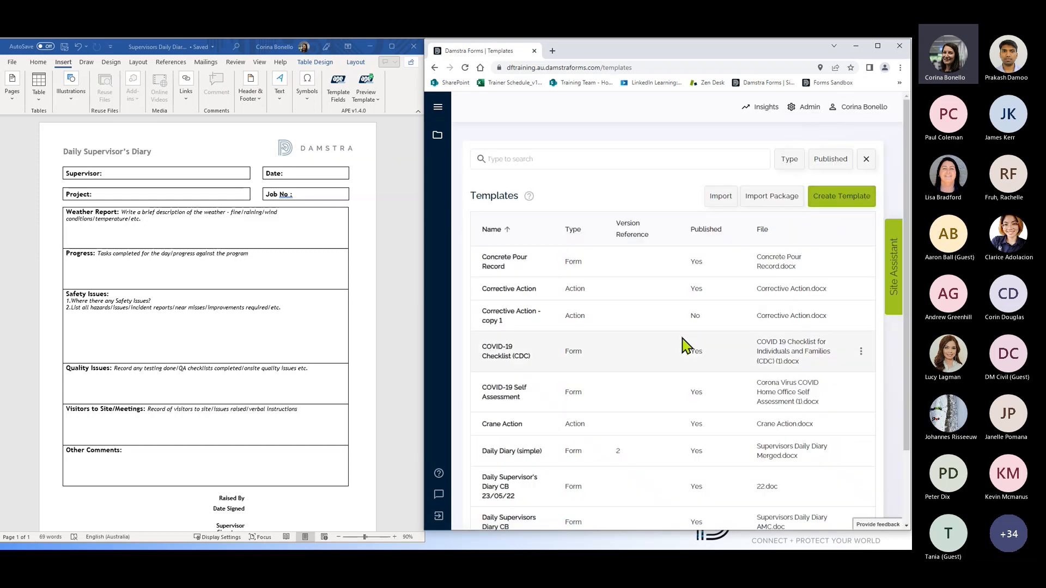
pyautogui.scroll(-2, 685, 342)
pyautogui.scroll(2, 686, 342)
pyautogui.scroll(-2, 685, 342)
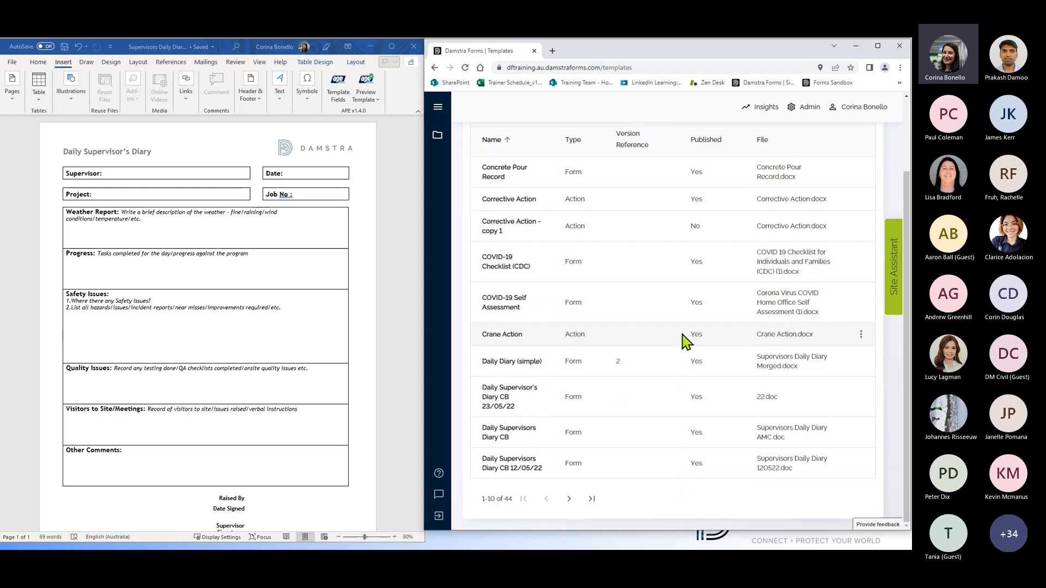
pyautogui.scroll(2, 686, 342)
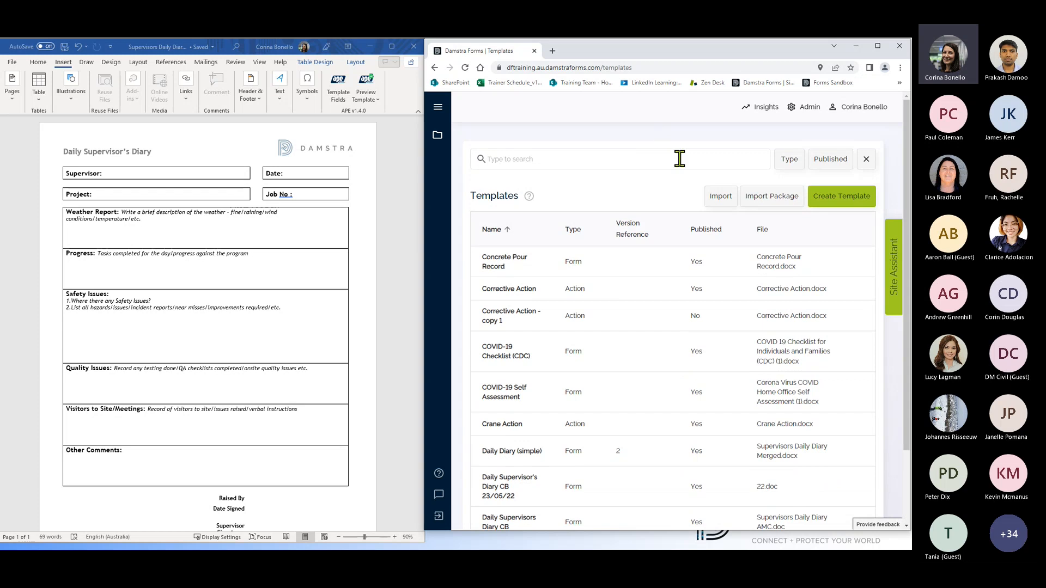
# Step: Create a new template of type Form and name it Daily Supervisors Diary 26/05/22
pyautogui.click(839, 203)
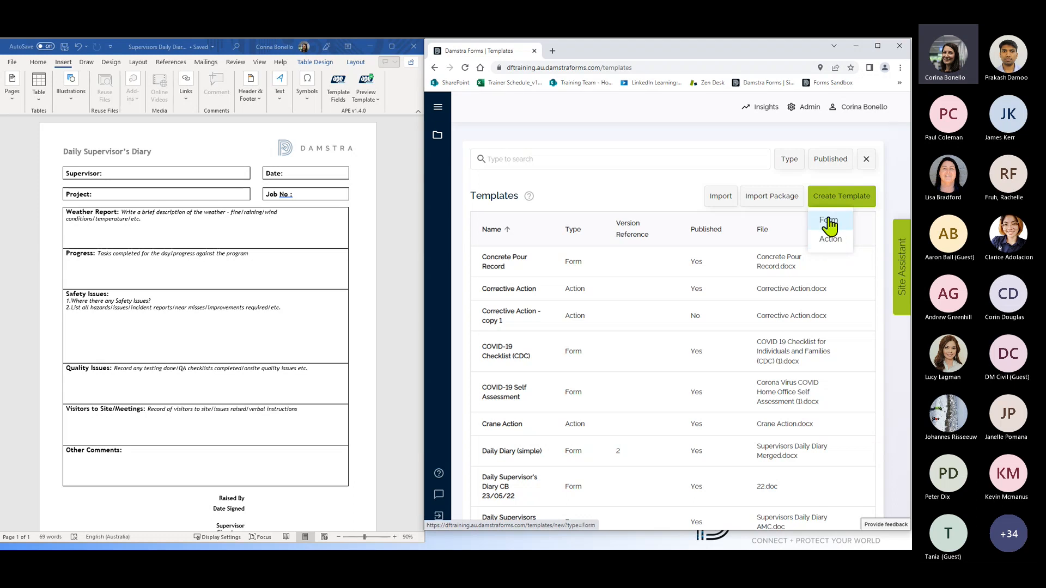
pyautogui.click(829, 221)
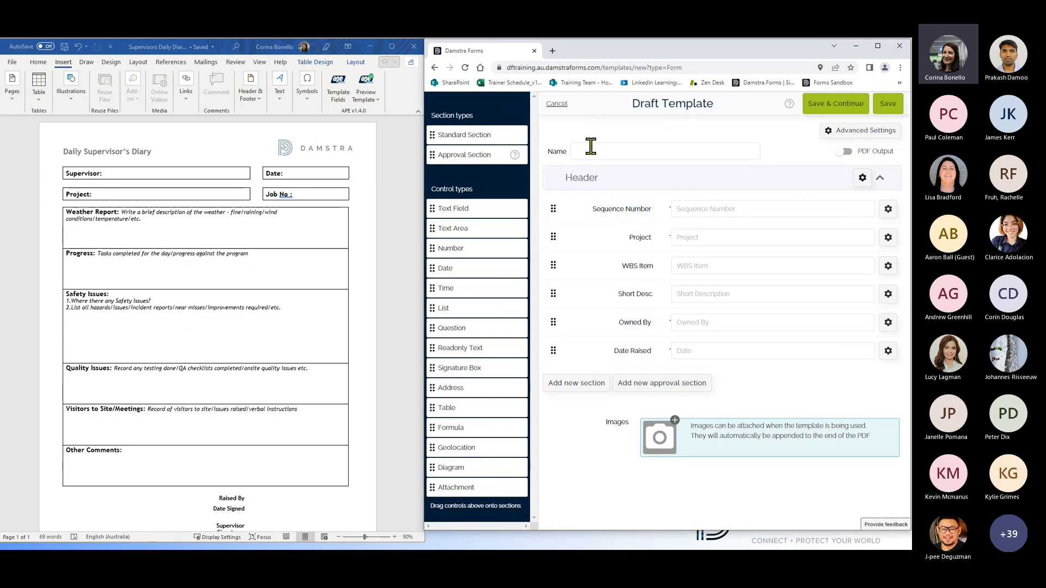
pyautogui.click(632, 154)
pyautogui.write('Daily Sup')
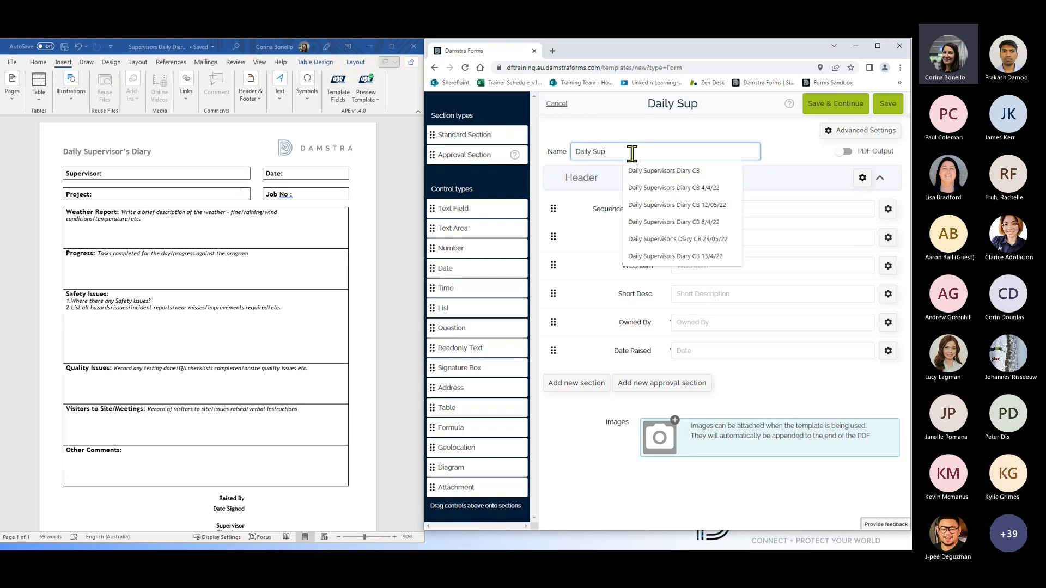
pyautogui.write('ervisor')
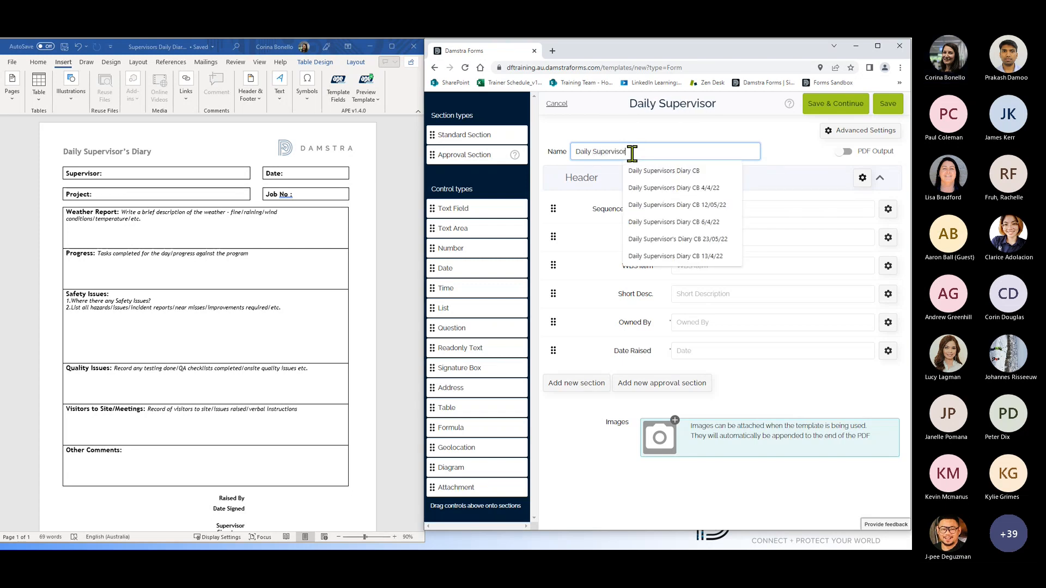
pyautogui.write('s Diary')
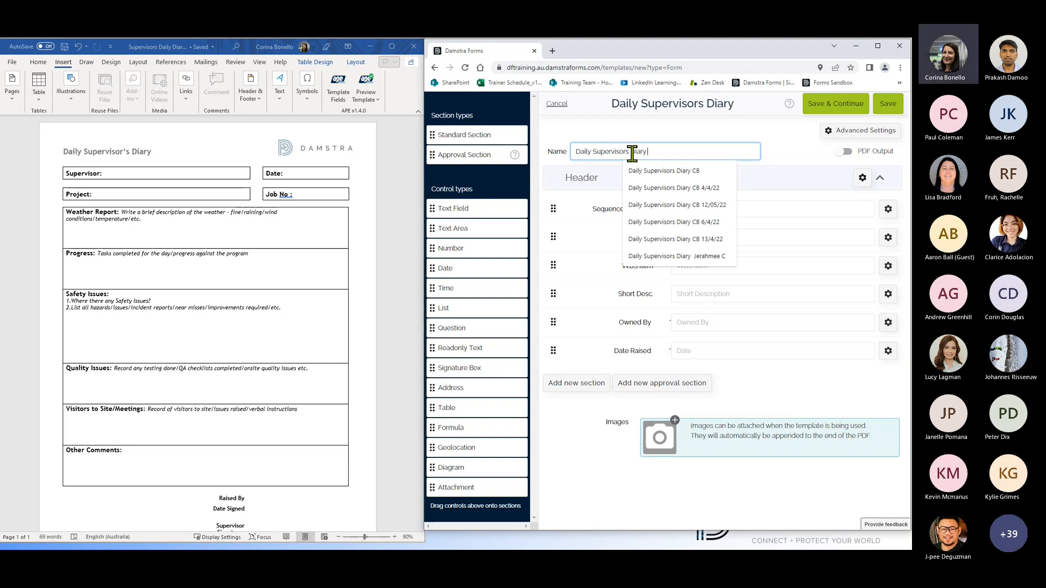
pyautogui.write(' 26/0')
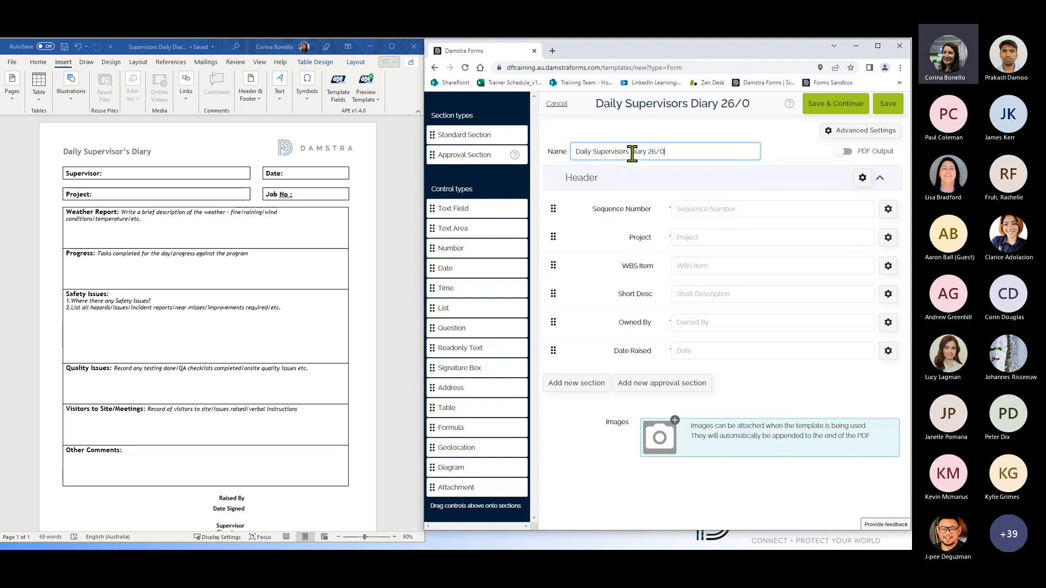
pyautogui.write('5/22')
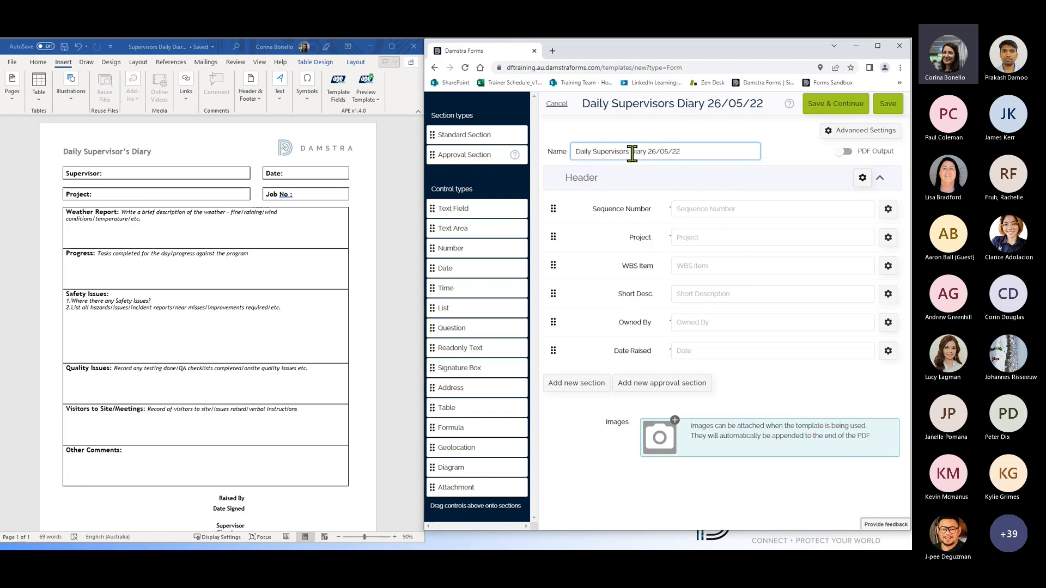
pyautogui.click(806, 158)
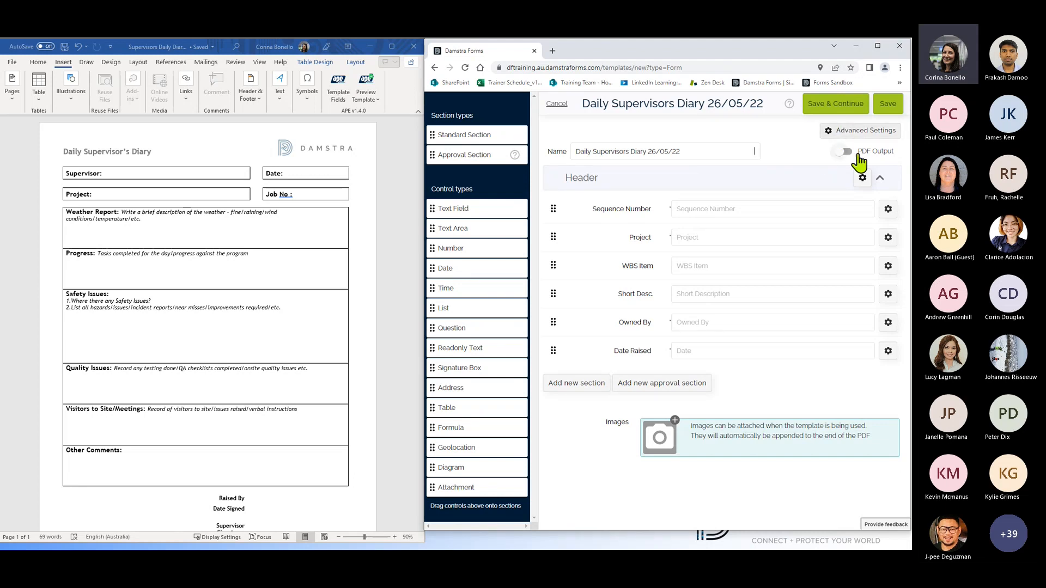
# Step: View the template's advanced settings and close them without changing any option
pyautogui.click(884, 157)
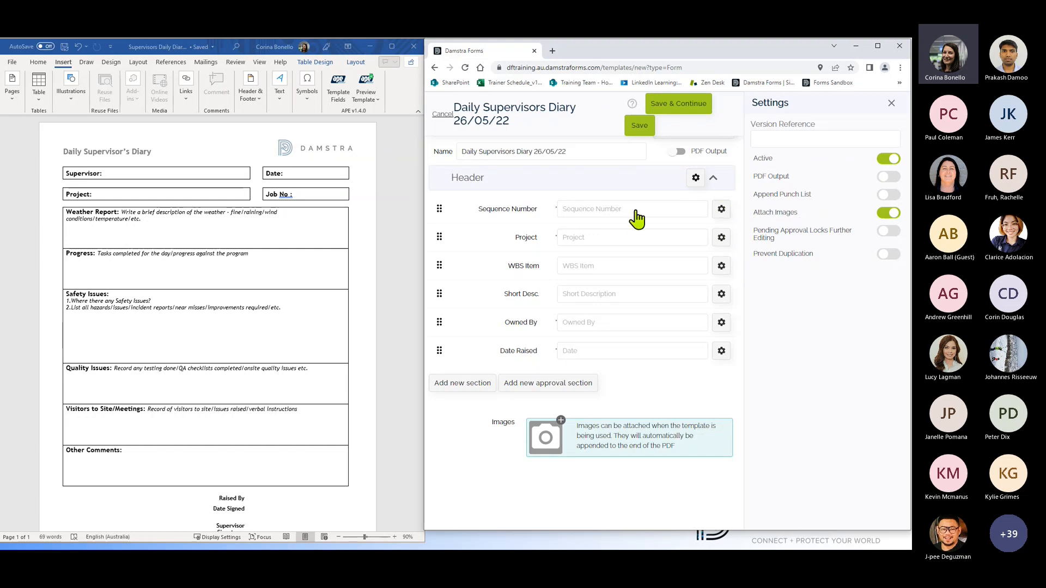
pyautogui.click(891, 105)
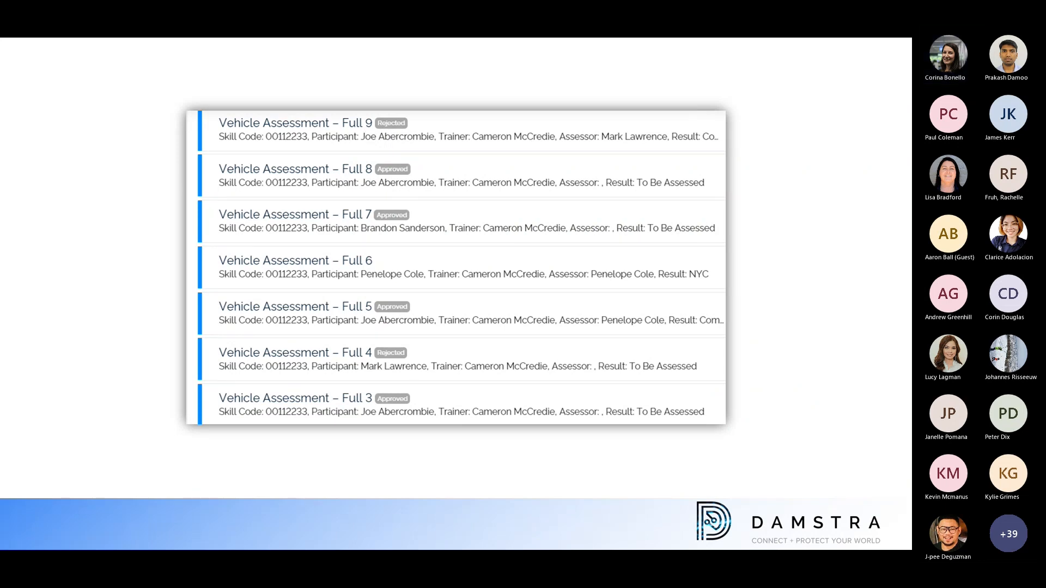
# Step: Examine the template's default header fields and compare the Short Desc. field with the Vehicle Assessment example on the slide
pyautogui.hotkey('alt', 'Tab')
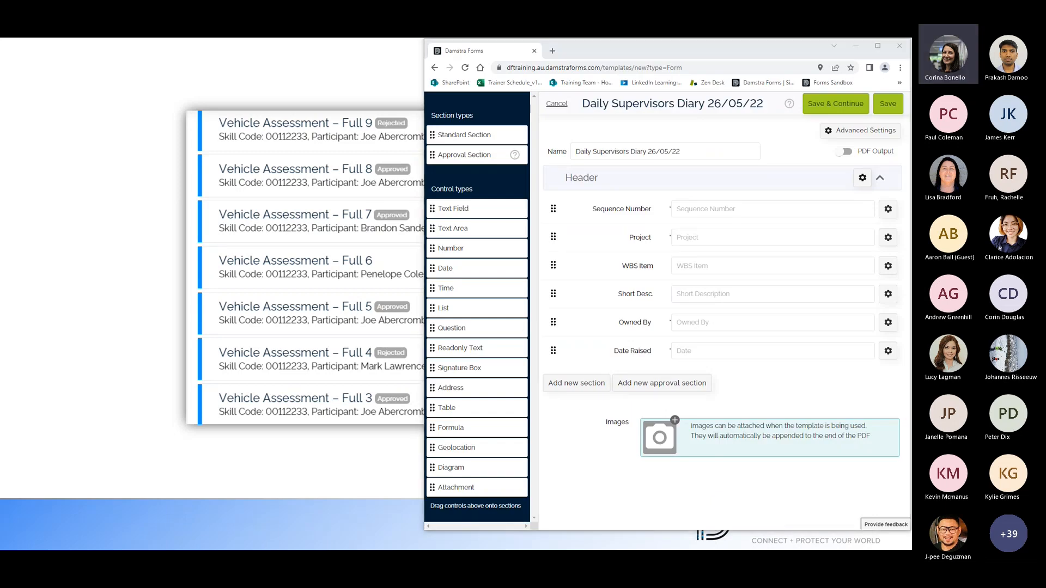
pyautogui.hotkey('alt', 'Tab')
pyautogui.moveTo(625, 220)
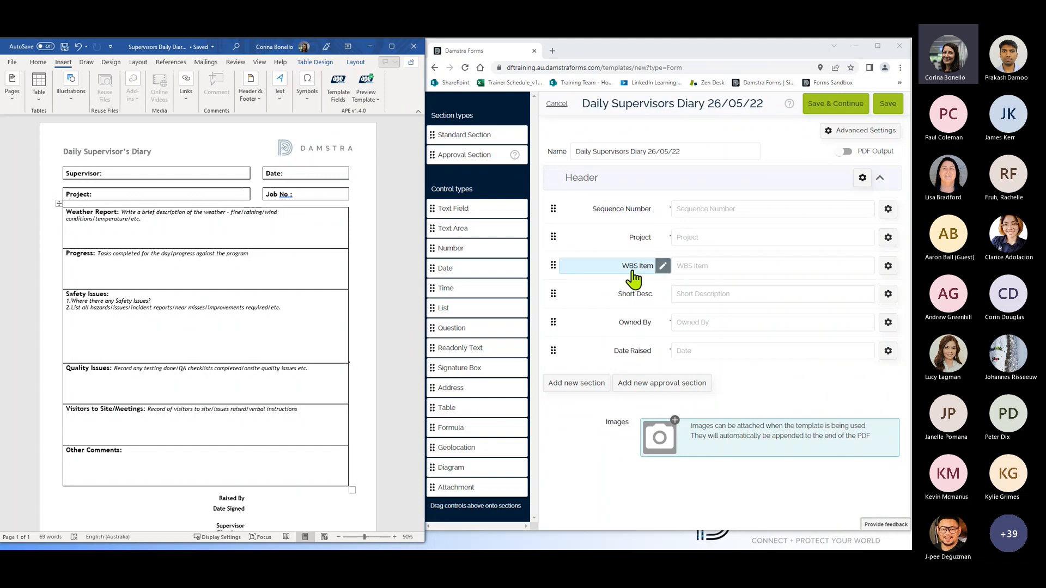
pyautogui.moveTo(648, 276)
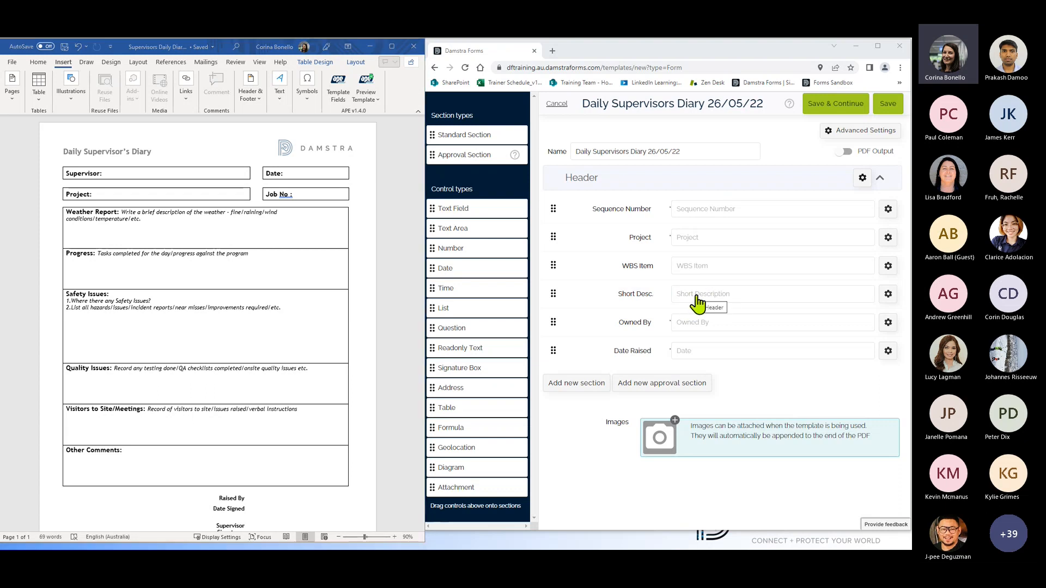
pyautogui.hotkey('alt', 'Tab')
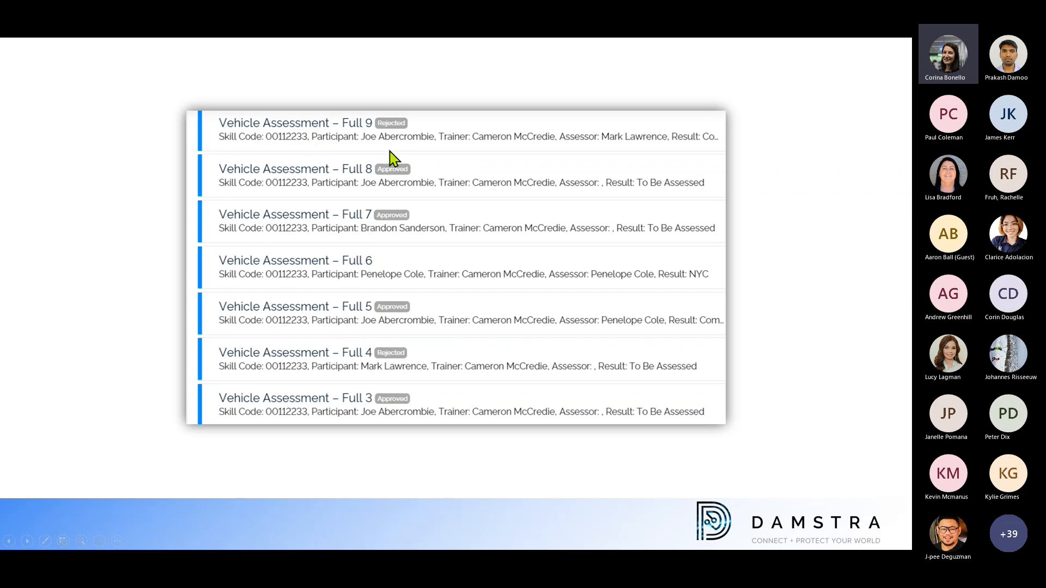
pyautogui.hotkey('alt', 'Tab')
pyautogui.hotkey('alt', 'Tab')
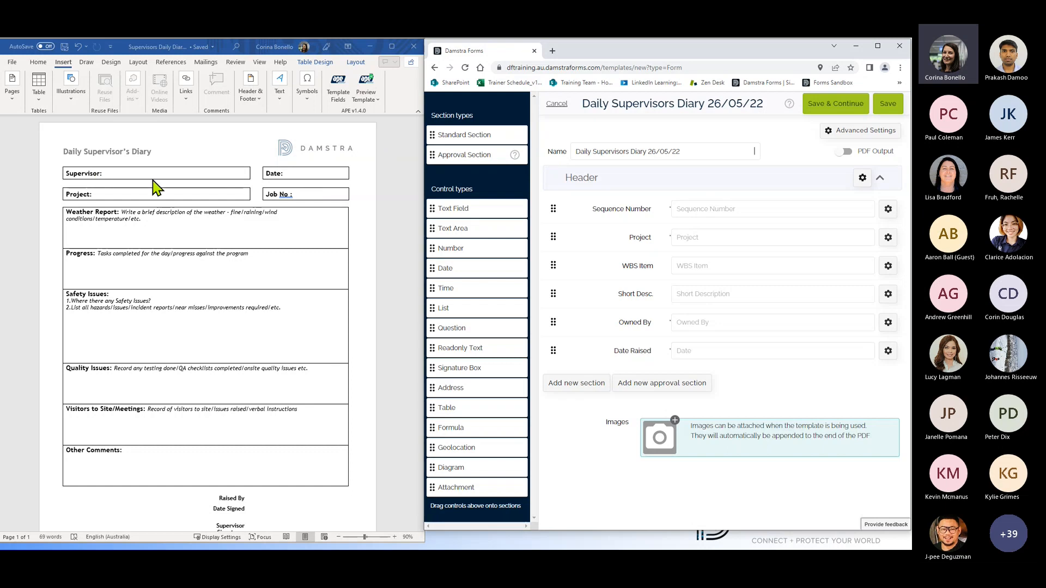
# Step: Rename the Owned By field label in the header section to Supervisor
pyautogui.moveTo(650, 326)
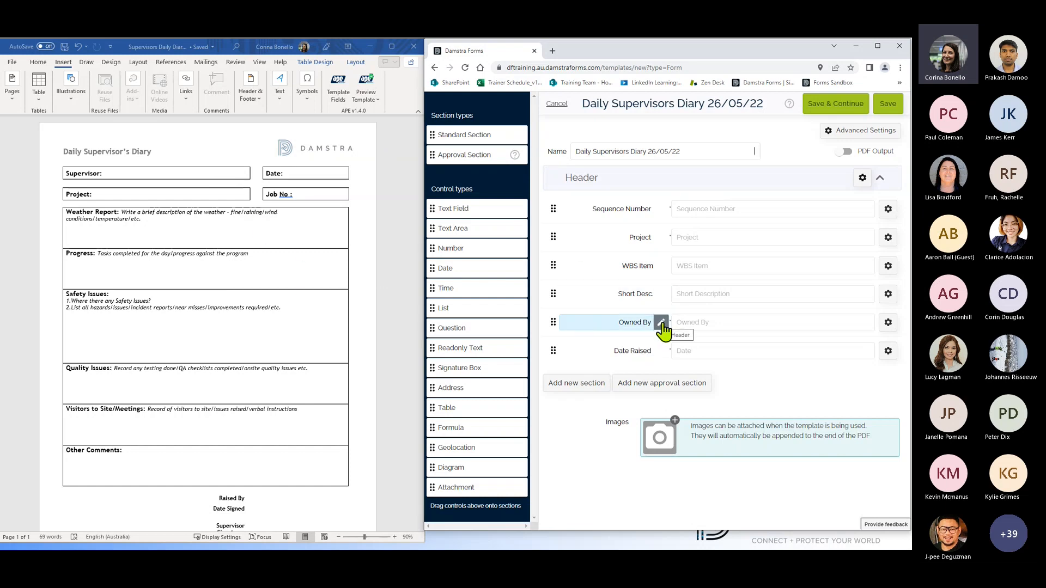
pyautogui.click(662, 323)
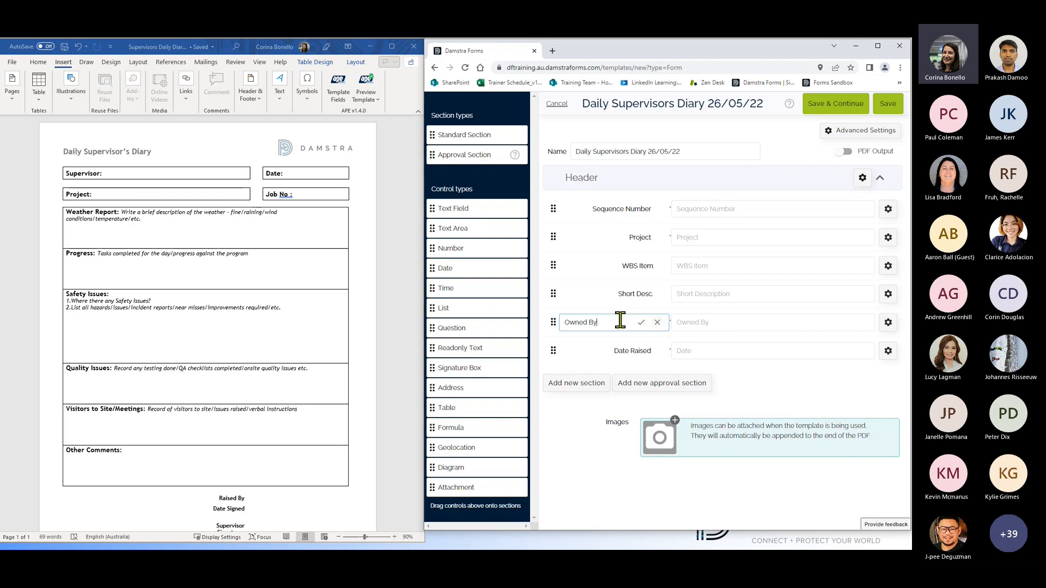
pyautogui.press('BackSpace')
pyautogui.press('BackSpace')
pyautogui.press('BackSpace')
pyautogui.write('Supervisor')
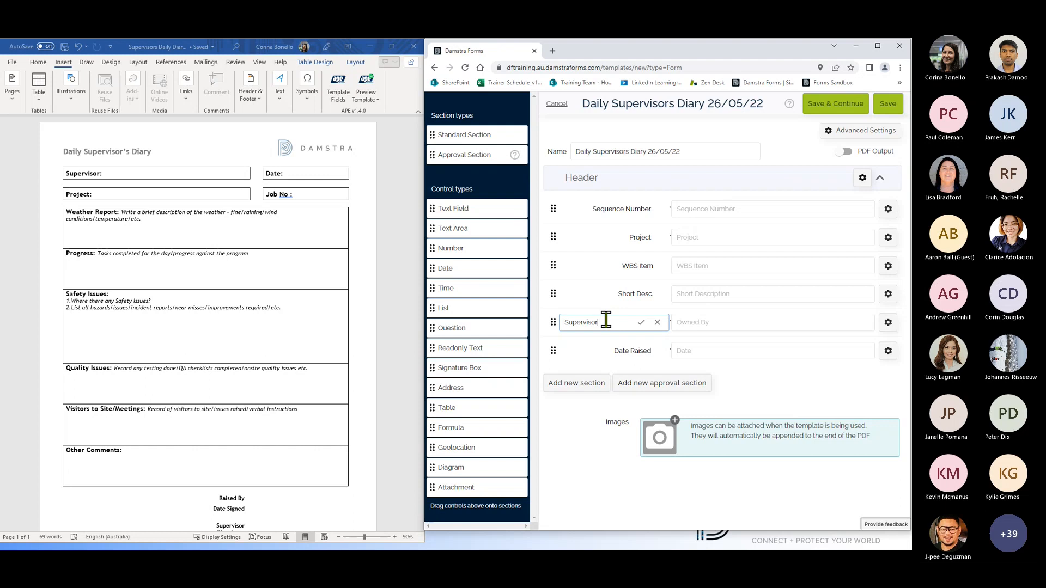
pyautogui.click(641, 322)
# Step: Shorten the Date Raised field label in the header section to Date
pyautogui.click(634, 351)
pyautogui.press('BackSpace')
pyautogui.press('BackSpace')
pyautogui.press('BackSpace')
pyautogui.press('BackSpace')
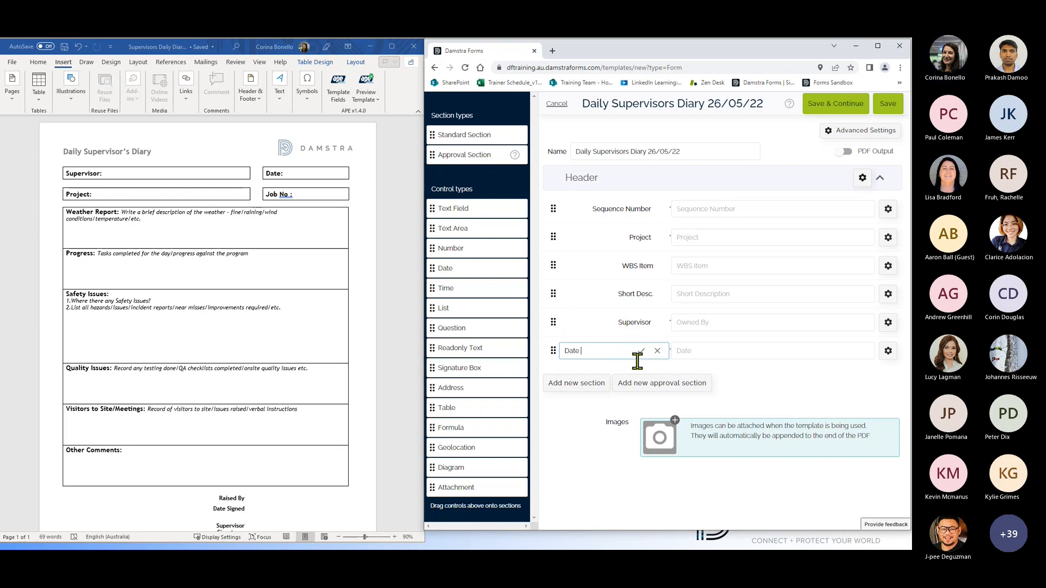
pyautogui.click(641, 351)
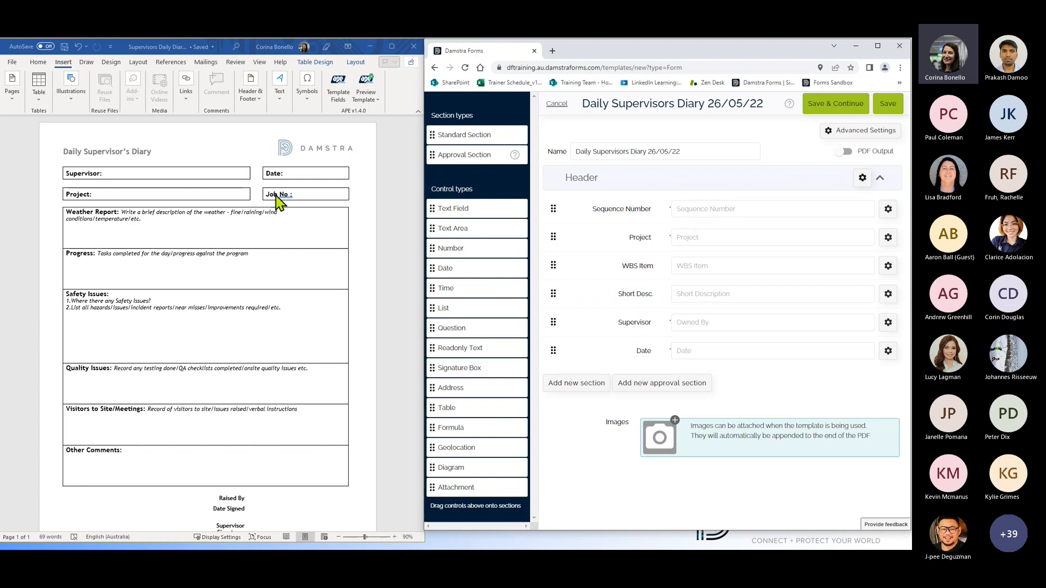
# Step: Rename the Short Desc. field label in the header section to Job No
pyautogui.moveTo(663, 301)
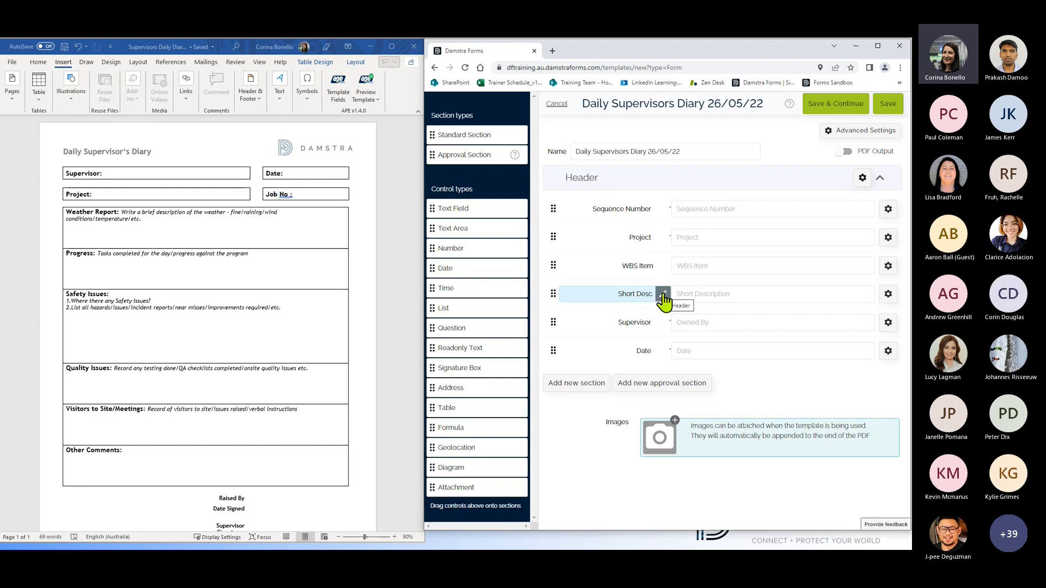
pyautogui.click(663, 295)
pyautogui.click(608, 294)
pyautogui.press('BackSpace')
pyautogui.press('BackSpace')
pyautogui.press('BackSpace')
pyautogui.press('BackSpace')
pyautogui.press('BackSpace')
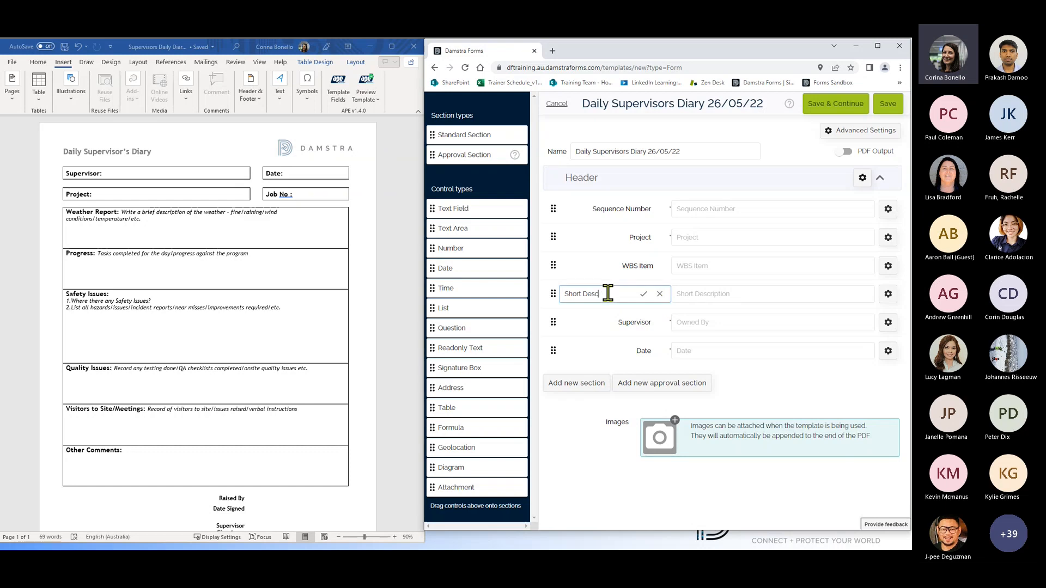
pyautogui.press('BackSpace')
pyautogui.press('BackSpace')
pyautogui.press('BackSpace')
pyautogui.press('BackSpace')
pyautogui.press('BackSpace')
pyautogui.write('Job No.')
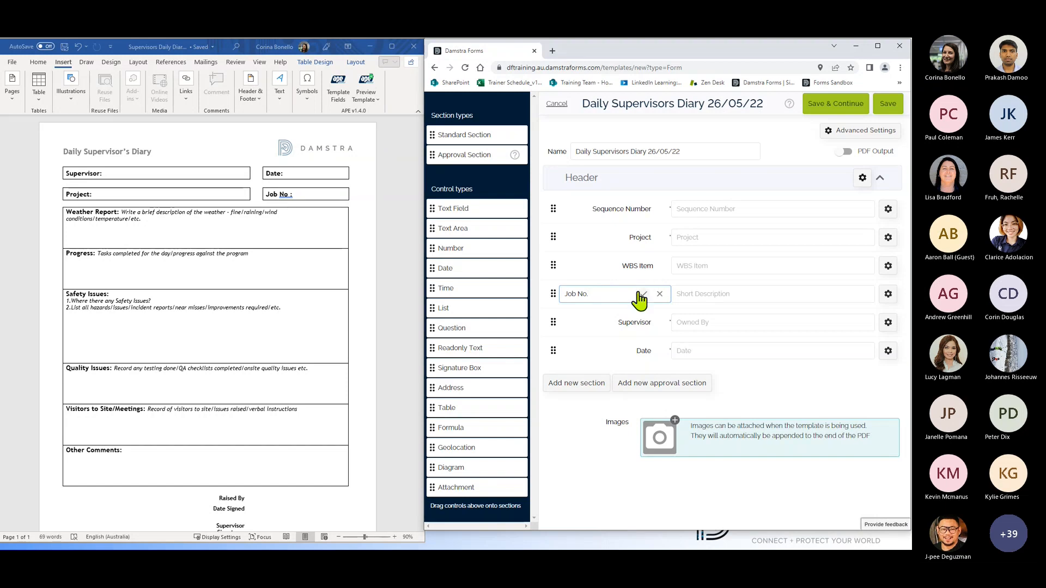
pyautogui.click(642, 295)
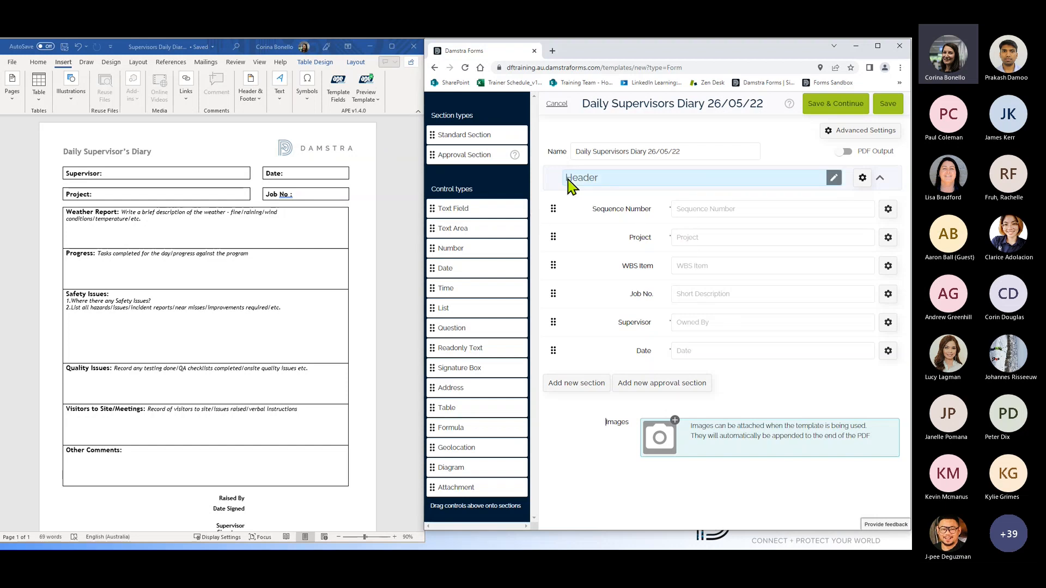
# Step: Rename the Header section of the template to Diary Details
pyautogui.click(614, 179)
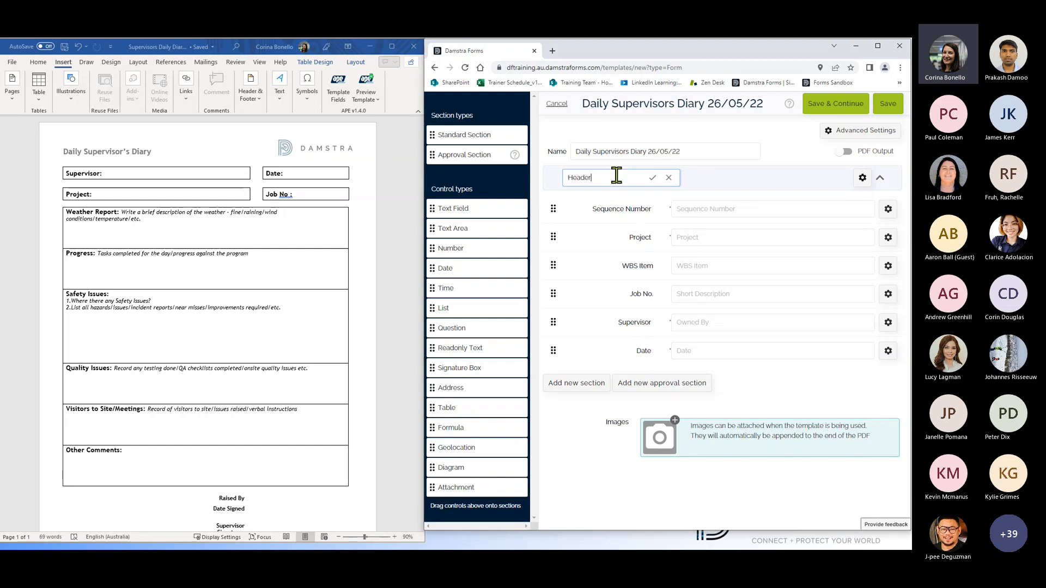
pyautogui.press('BackSpace')
pyautogui.press('BackSpace')
pyautogui.press('BackSpace')
pyautogui.press('BackSpace')
pyautogui.press('BackSpace')
pyautogui.write('Diary Details')
pyautogui.click(652, 178)
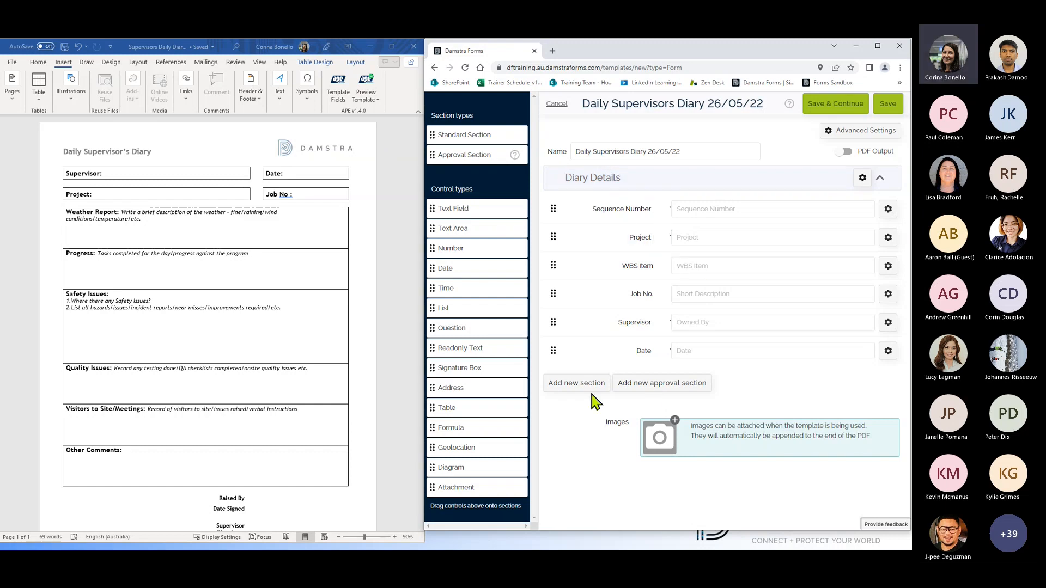
# Step: Add a new section below Diary Details and name it Office Use Only
pyautogui.click(576, 385)
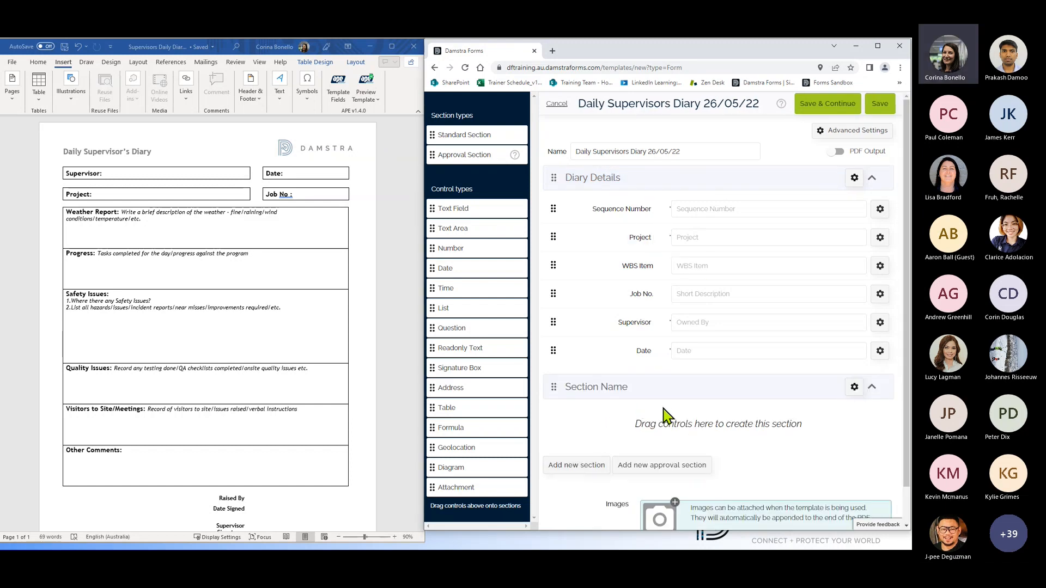
pyautogui.click(641, 387)
pyautogui.press('BackSpace')
pyautogui.press('BackSpace')
pyautogui.press('BackSpace')
pyautogui.press('BackSpace')
pyautogui.press('BackSpace')
pyautogui.press('BackSpace')
pyautogui.press('BackSpace')
pyautogui.press('BackSpace')
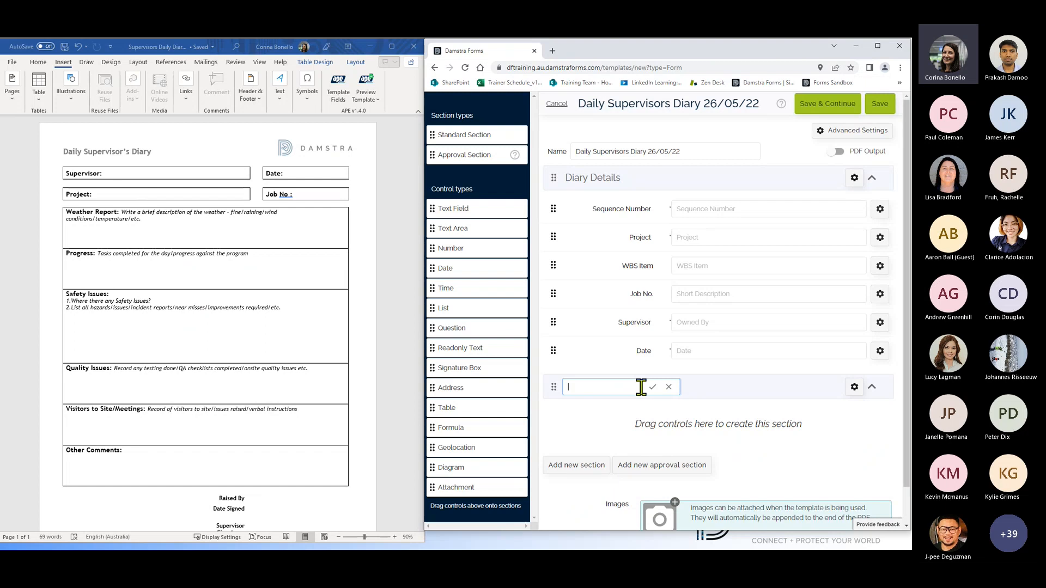
pyautogui.write('Office ')
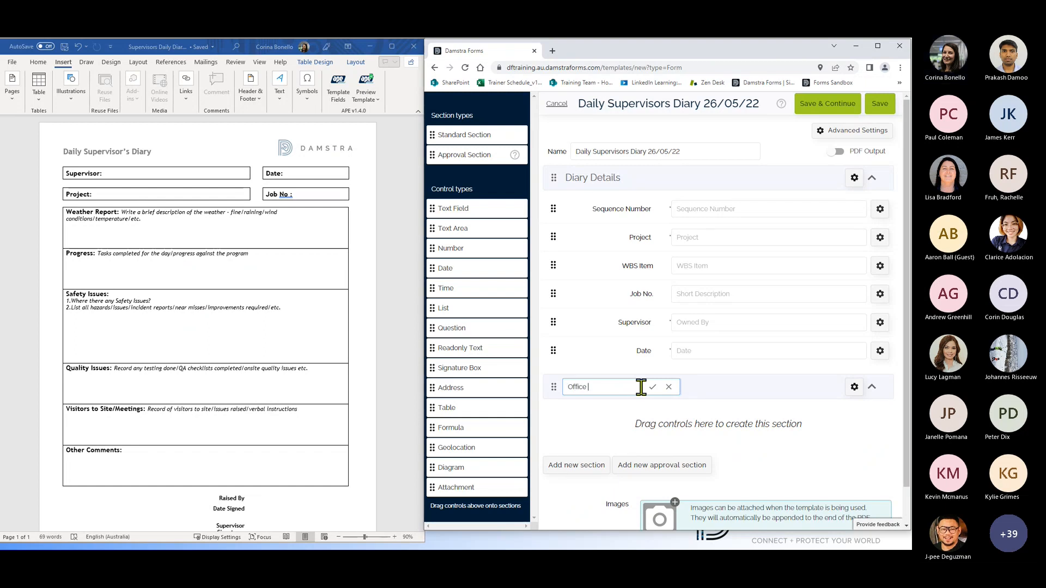
pyautogui.write('Use Only')
pyautogui.click(653, 388)
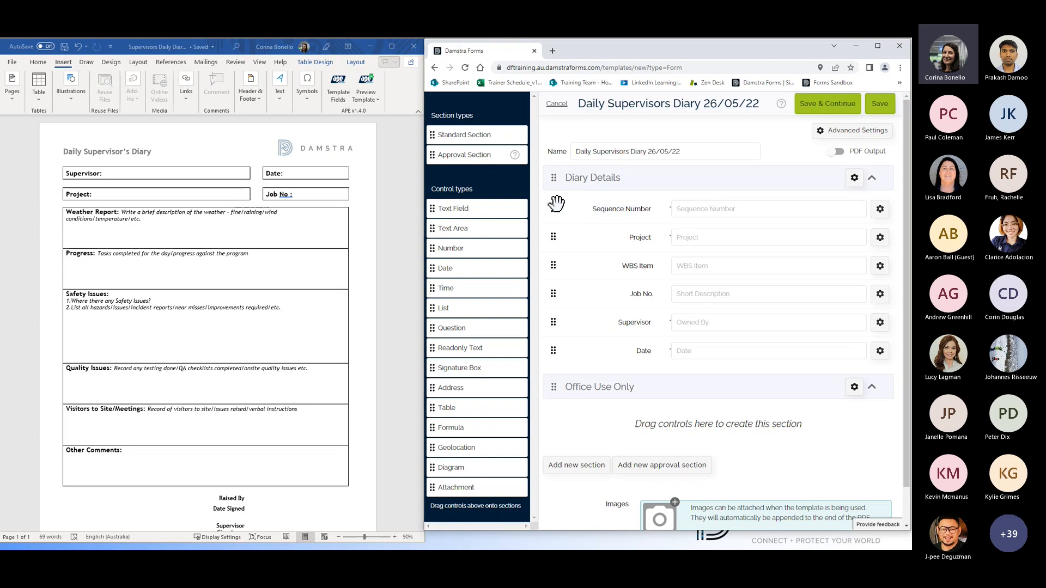
# Step: Move the Sequence Number and WBS Item fields from Diary Details into the Office Use Only section
pyautogui.moveTo(553, 209); pyautogui.dragTo(561, 418)
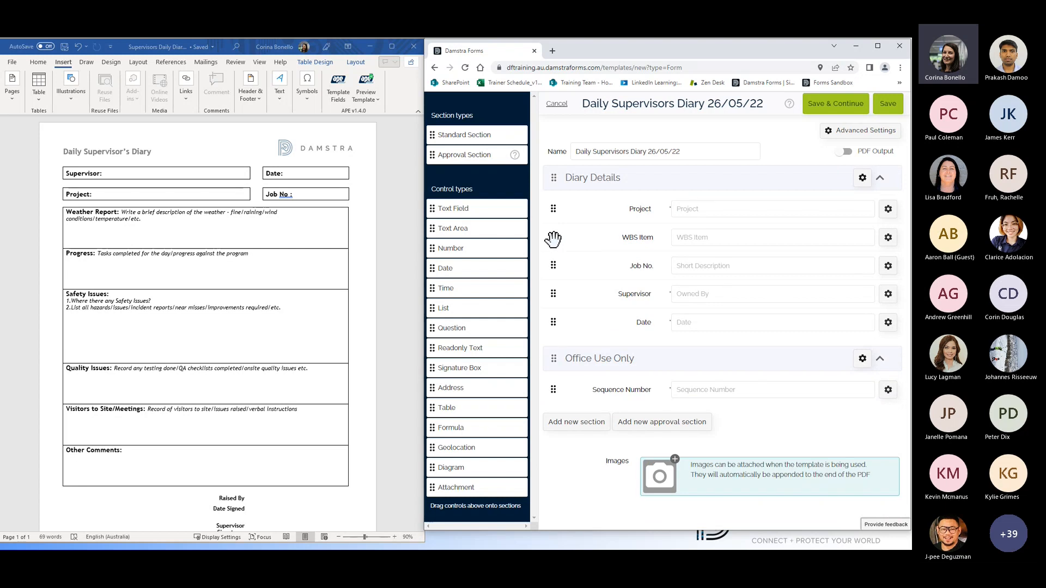
pyautogui.moveTo(553, 238); pyautogui.dragTo(553, 417)
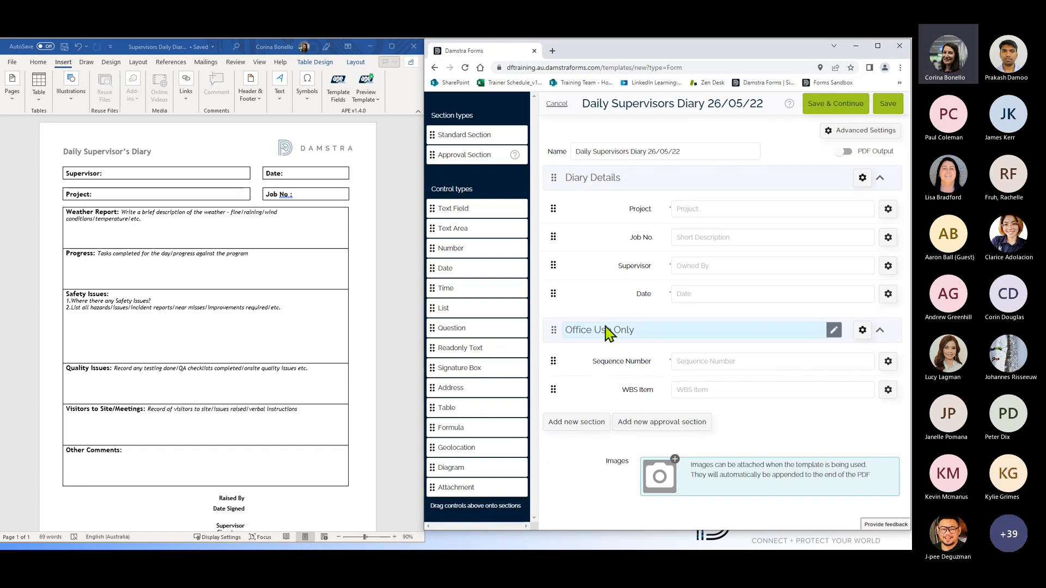
pyautogui.moveTo(654, 402)
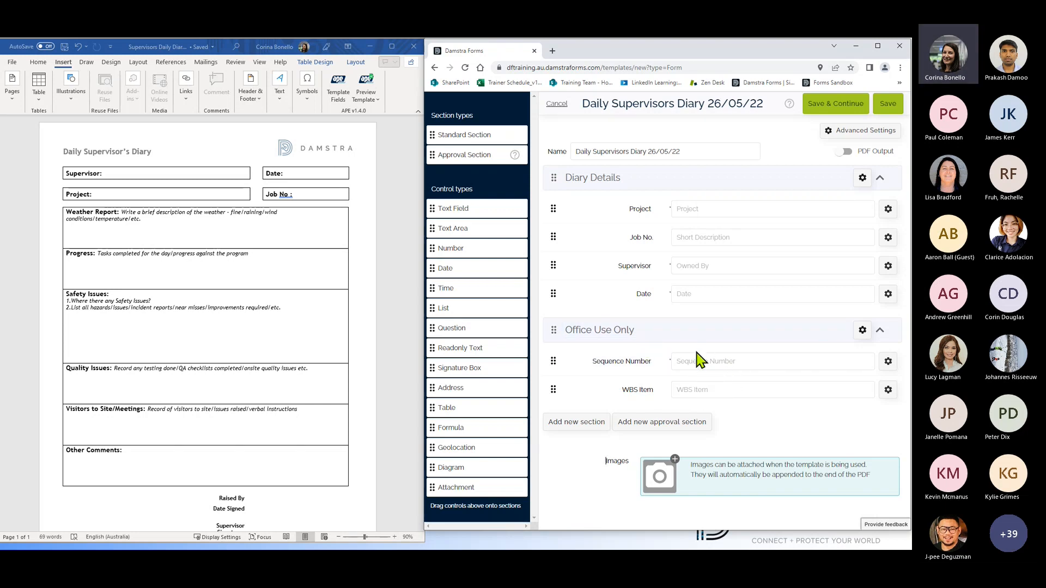
# Step: Set the Office Use Only section to be collapsed when created, and collapse it in the template editor
pyautogui.click(862, 331)
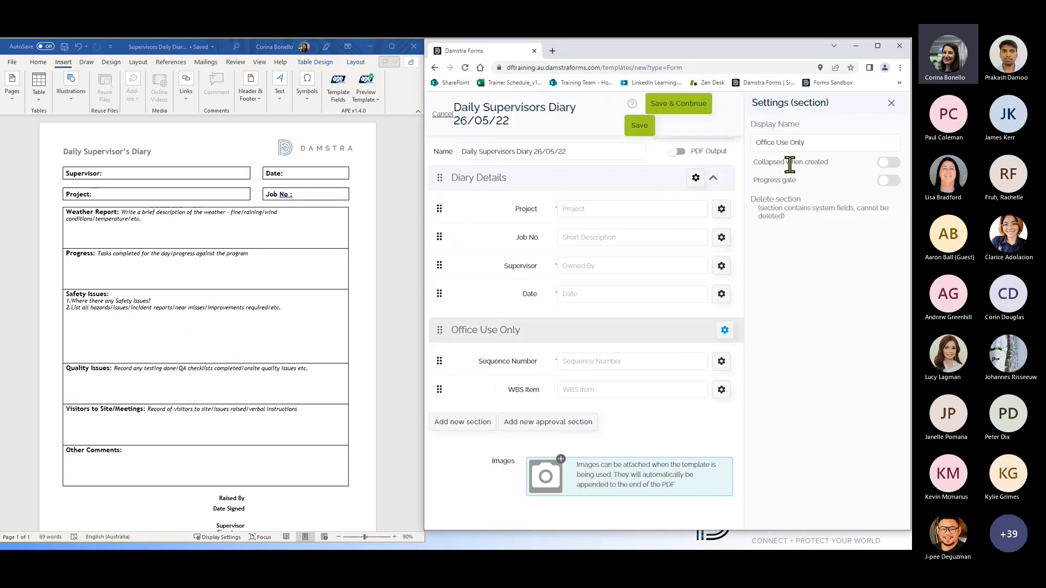
pyautogui.click(888, 163)
pyautogui.click(891, 103)
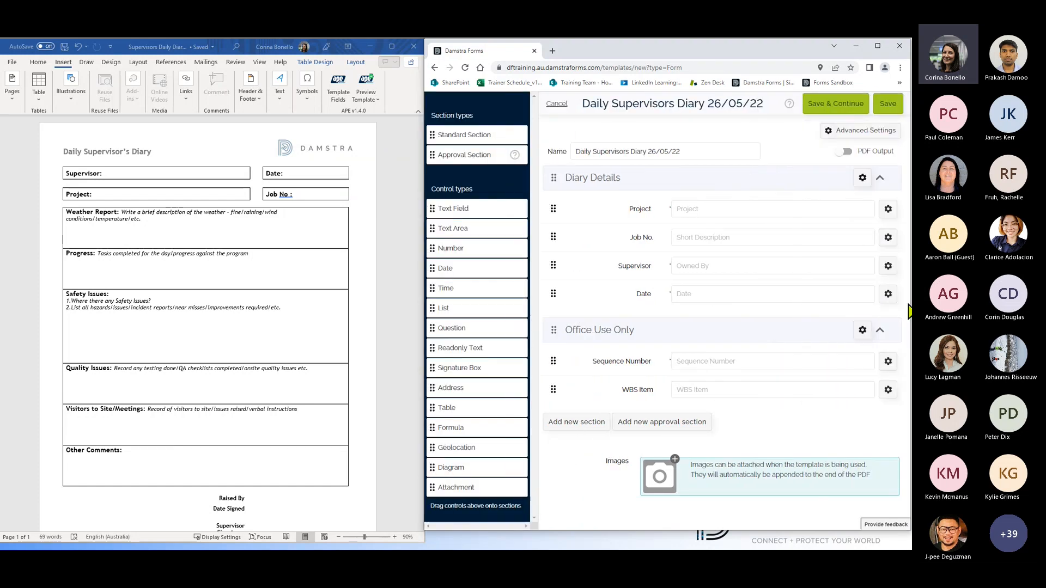
pyautogui.click(880, 333)
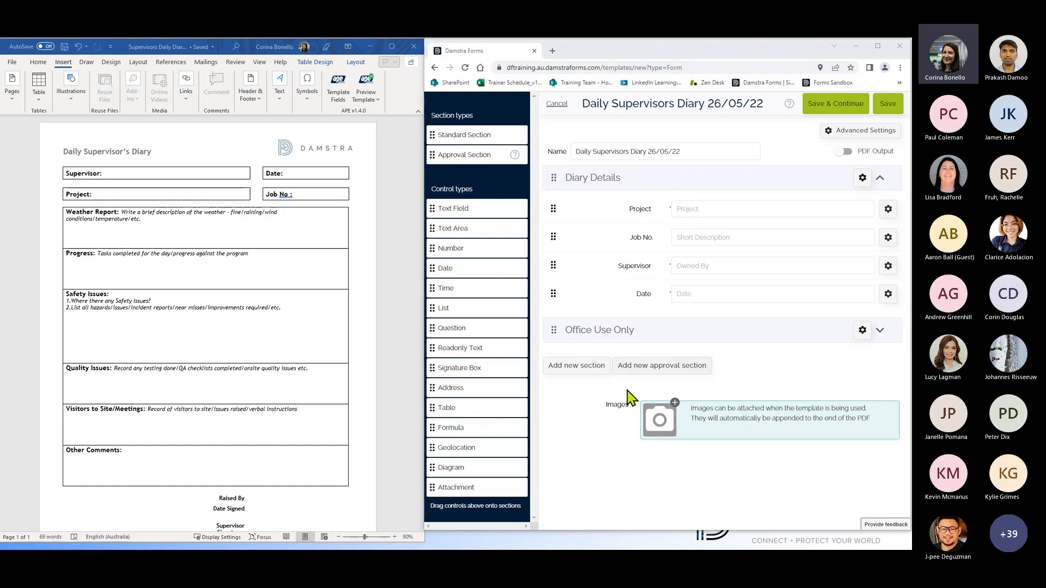
pyautogui.click(880, 331)
pyautogui.click(880, 330)
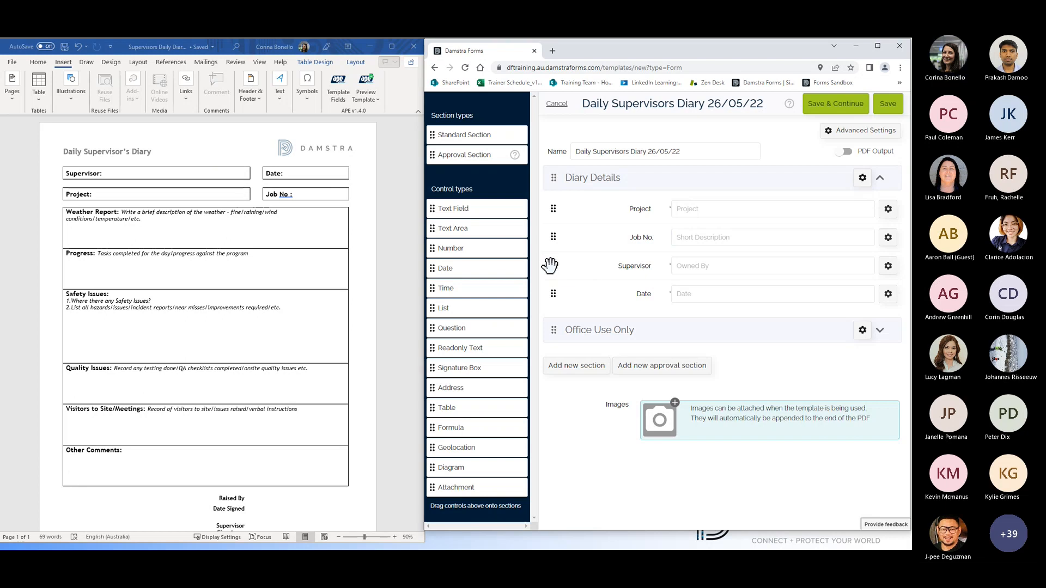
# Step: Reorder the Diary Details fields to Supervisor, Date, Project, Job No
pyautogui.moveTo(550, 266); pyautogui.dragTo(549, 207)
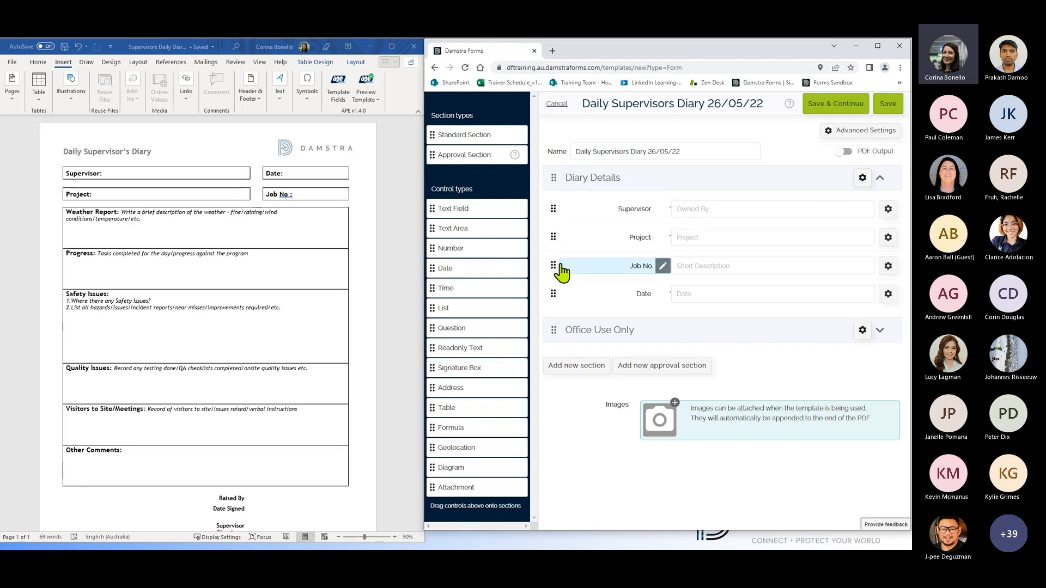
pyautogui.moveTo(553, 293); pyautogui.dragTo(552, 237)
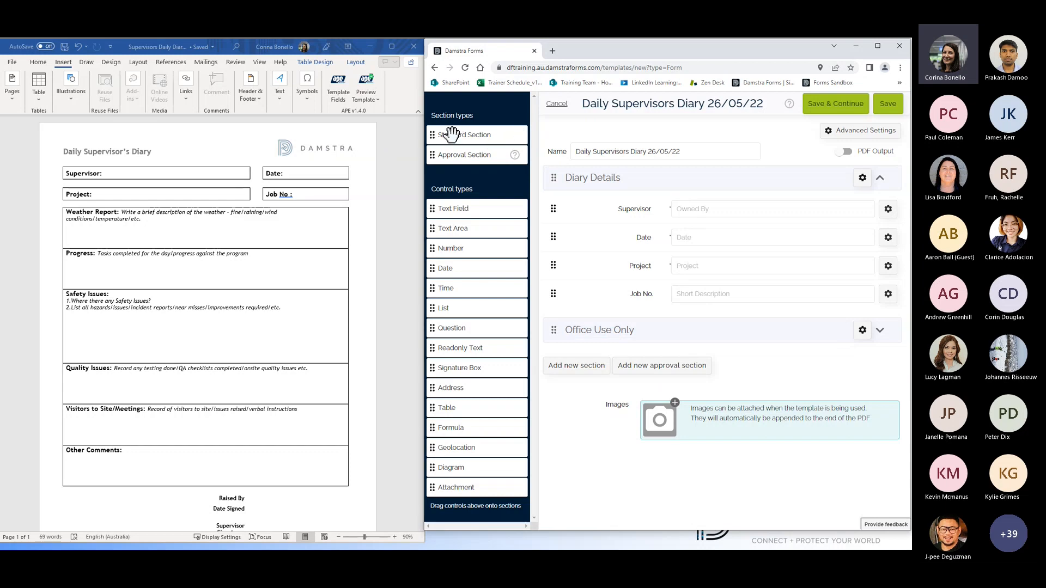
# Step: Add another section below Office Use Only and name it Weather Report
pyautogui.click(584, 378)
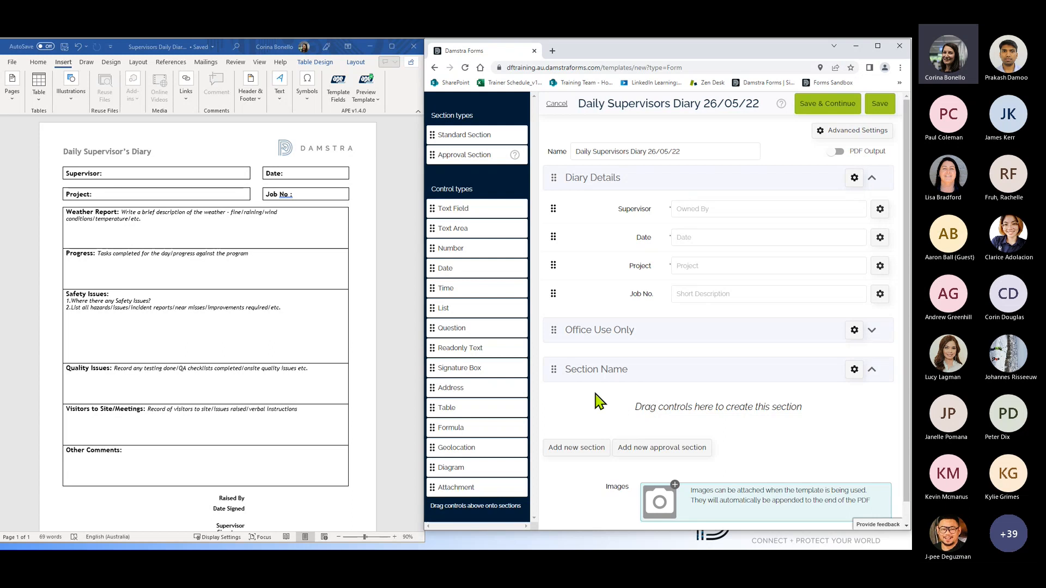
pyautogui.click(612, 376)
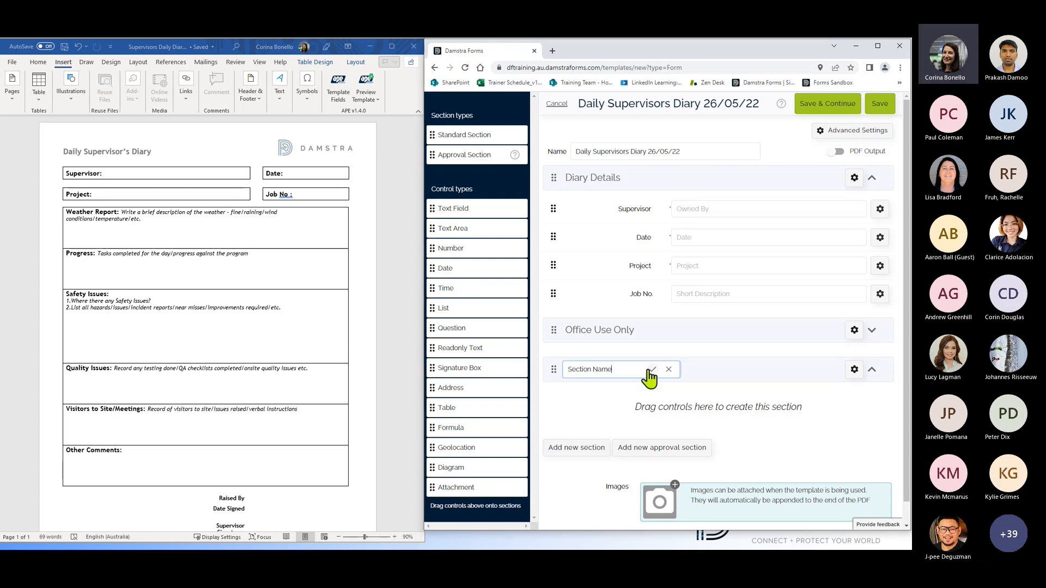
pyautogui.press('BackSpace')
pyautogui.press('BackSpace')
pyautogui.press('BackSpace')
pyautogui.write('Wea')
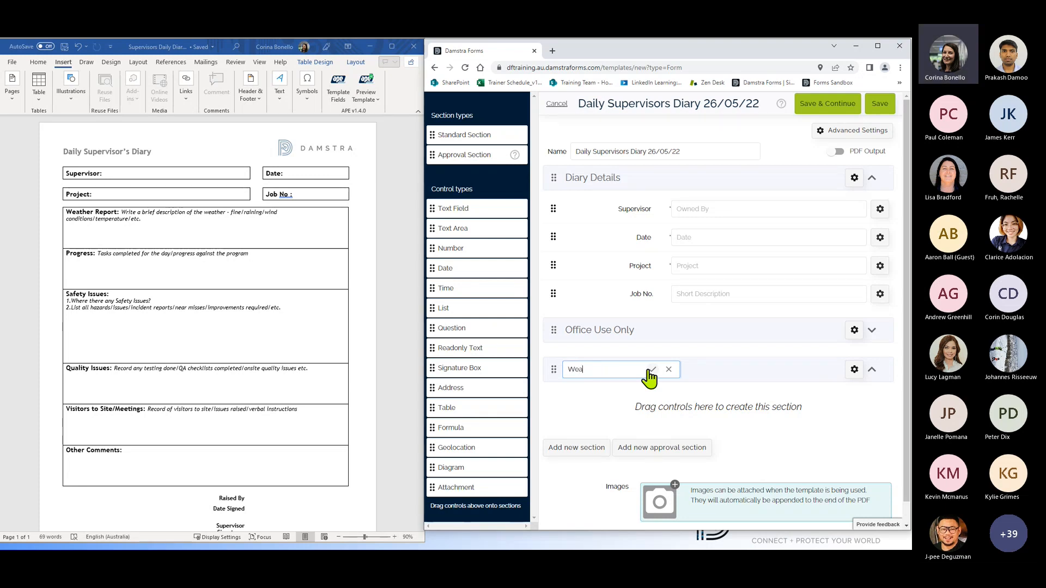
pyautogui.write('ther Report')
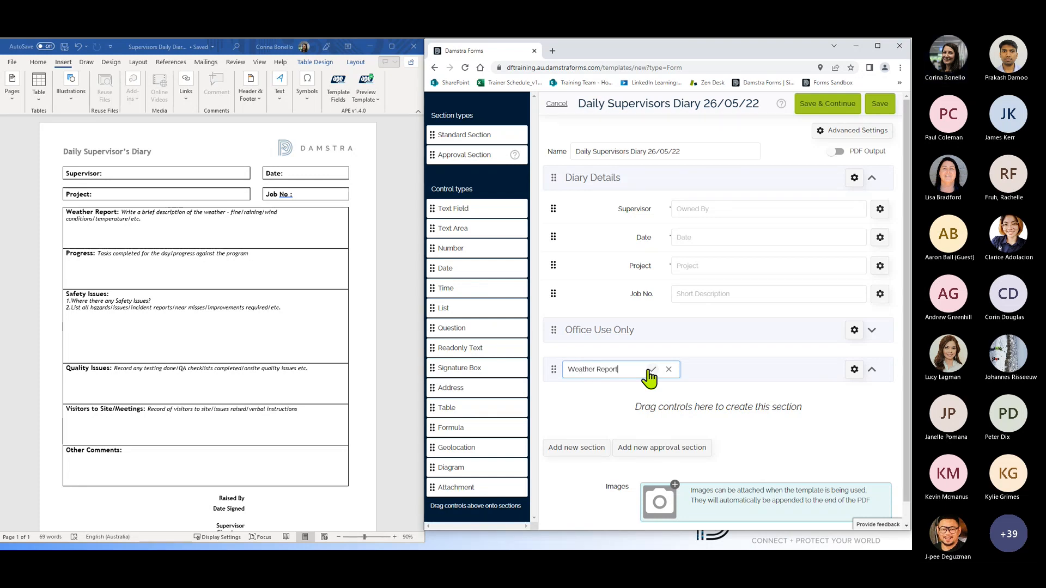
pyautogui.click(652, 370)
# Step: Add a Readonly Text control to the Weather Report section and label it Instructions
pyautogui.scroll(-1, 657, 384)
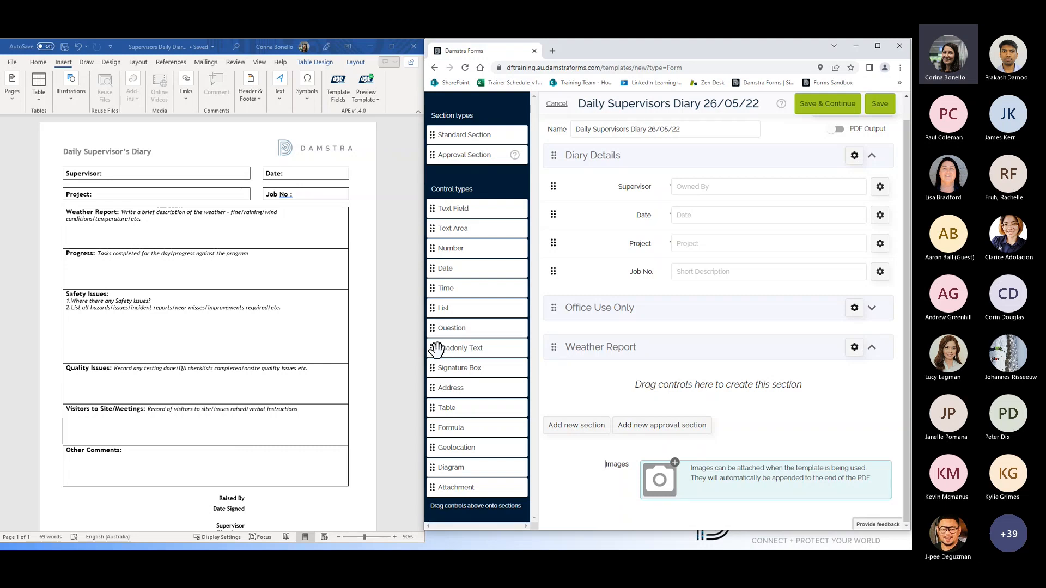
pyautogui.moveTo(443, 350); pyautogui.dragTo(669, 410)
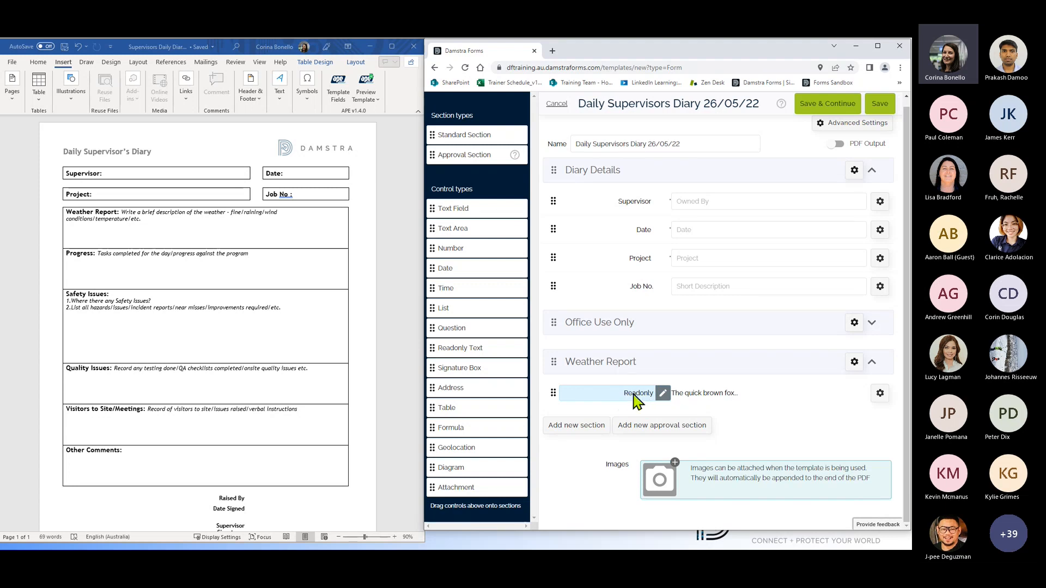
pyautogui.click(661, 393)
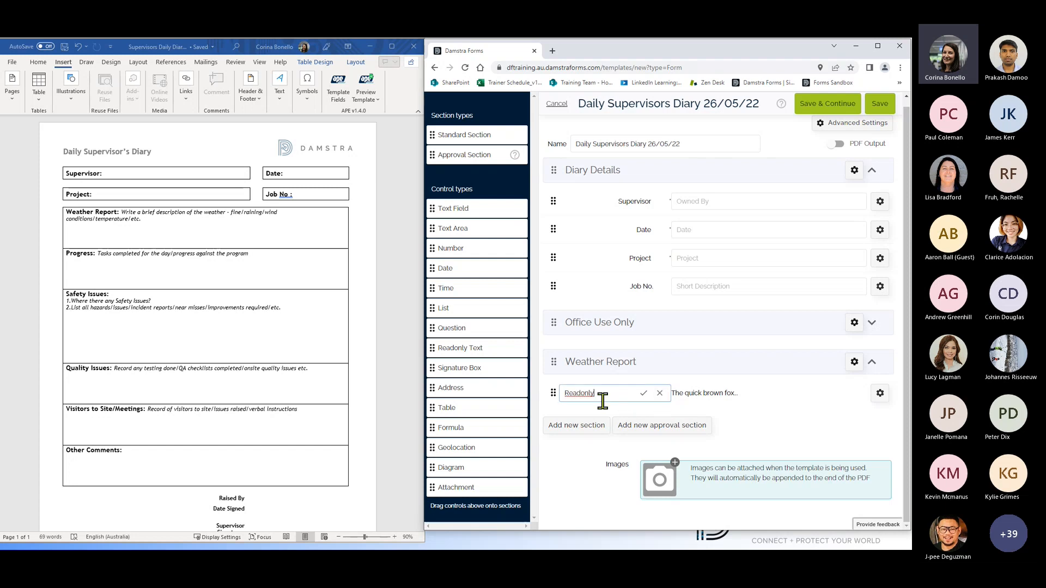
pyautogui.press('BackSpace')
pyautogui.write('Instructions')
pyautogui.click(644, 393)
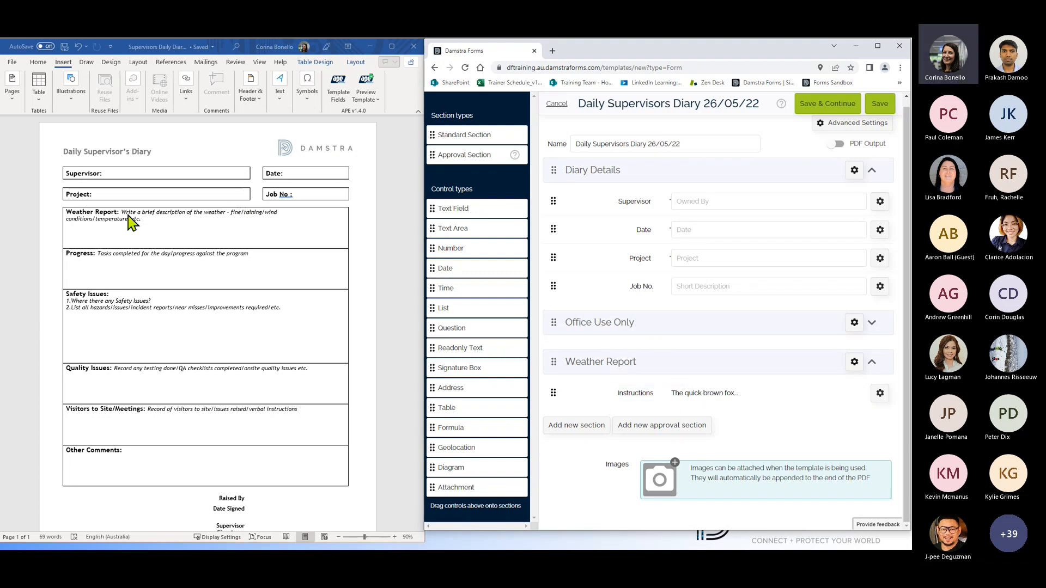
# Step: Copy the italic weather description prompt from the Word document into the readonly value of the Instructions field in Damstra Forms
pyautogui.moveTo(121, 212); pyautogui.dragTo(141, 221)
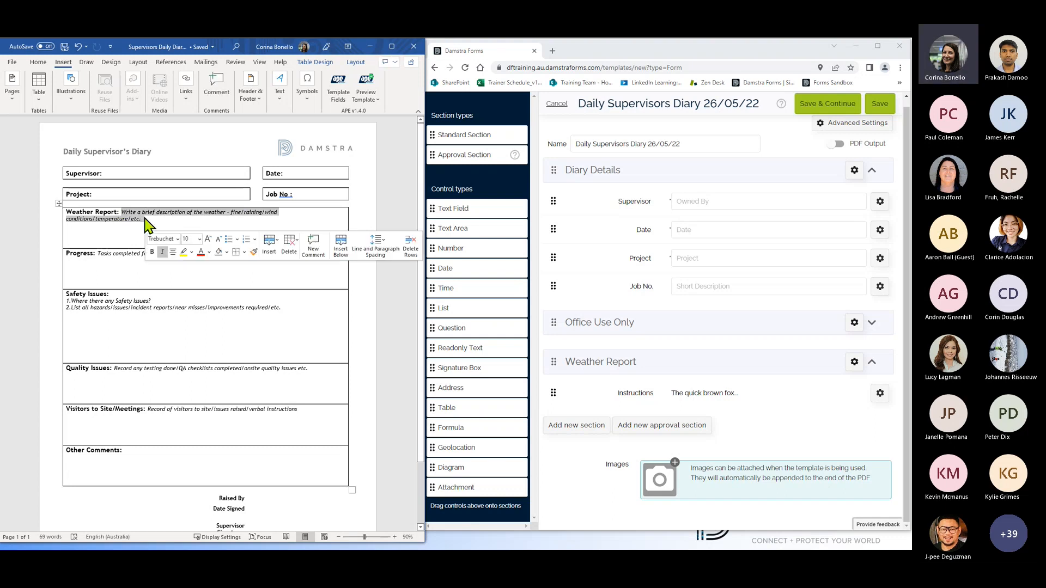
pyautogui.rightClick(140, 221)
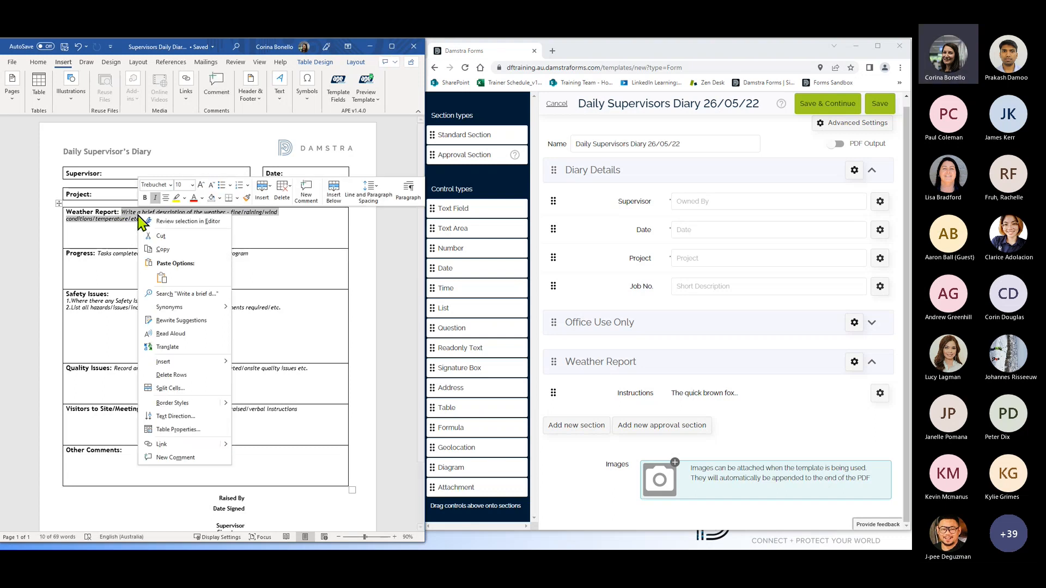
pyautogui.click(163, 250)
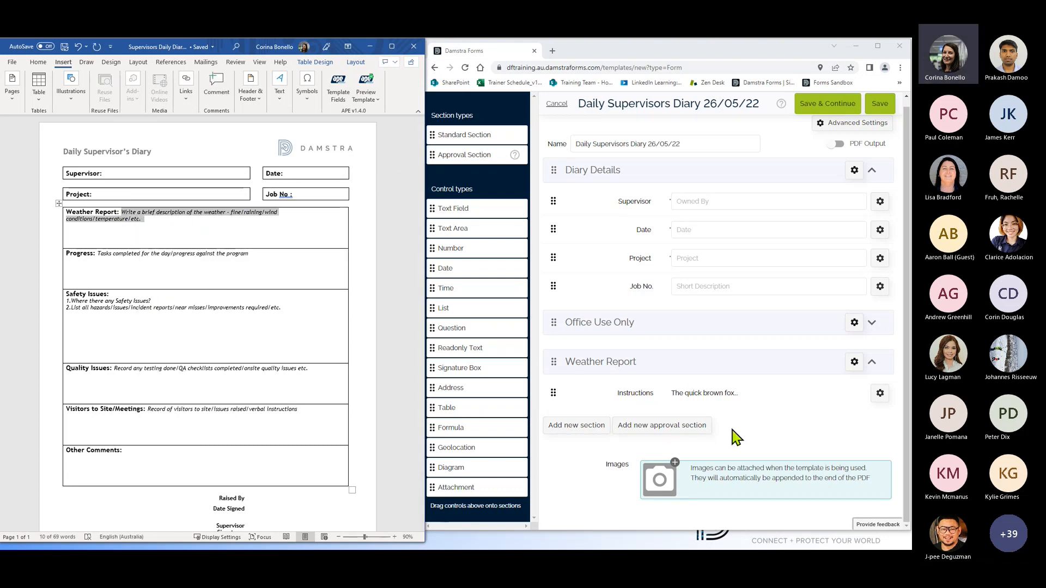
pyautogui.click(717, 402)
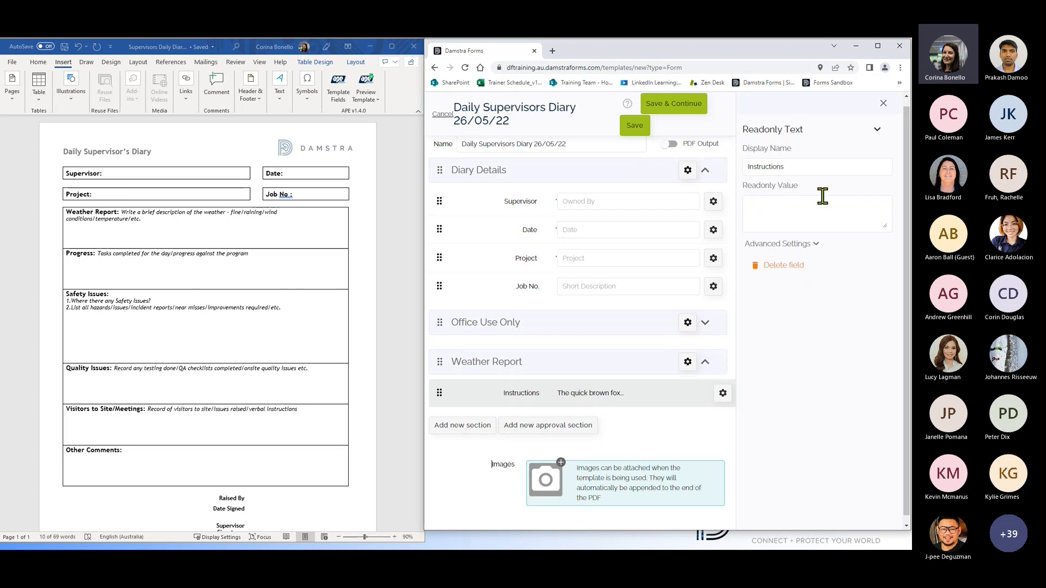
pyautogui.click(755, 204)
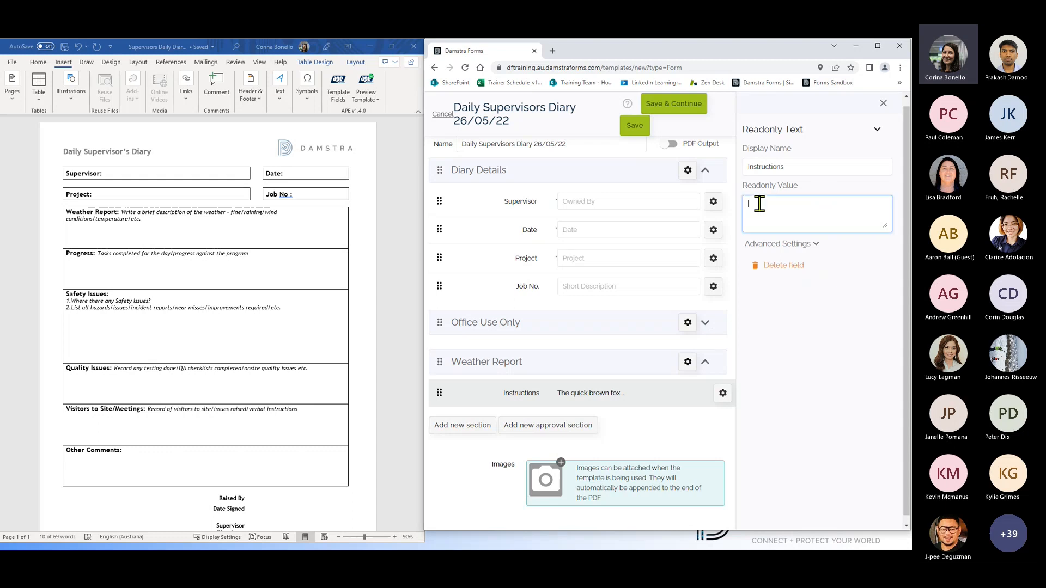
pyautogui.rightClick(759, 204)
pyautogui.click(784, 279)
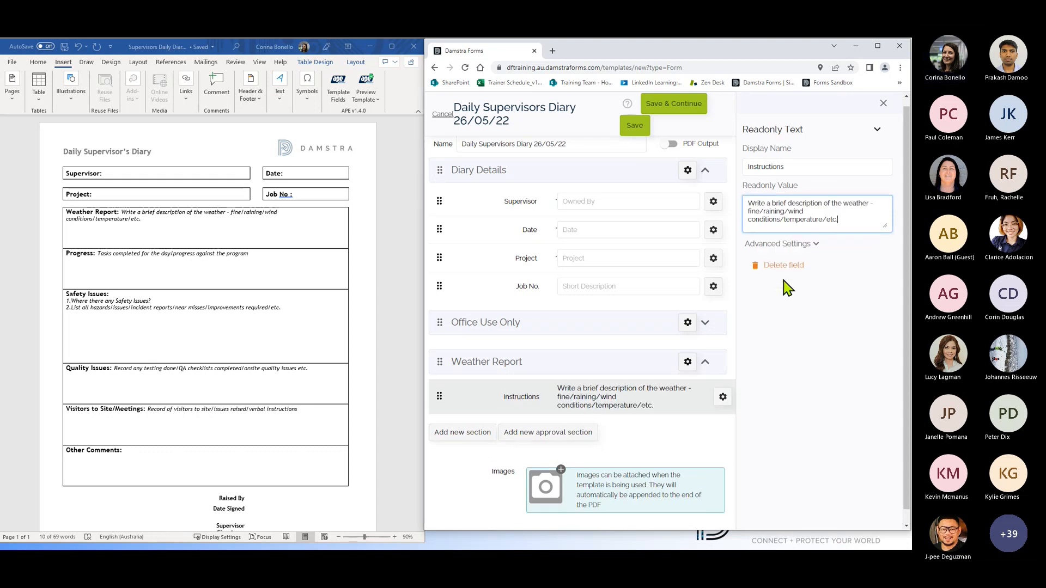
pyautogui.write('.')
# Step: Replace the opening word of the Instructions readonly value with Select, view the field's advanced settings, and close its settings
pyautogui.click(768, 203)
pyautogui.press('BackSpace')
pyautogui.press('BackSpace')
pyautogui.press('BackSpace')
pyautogui.press('BackSpace')
pyautogui.press('BackSpace')
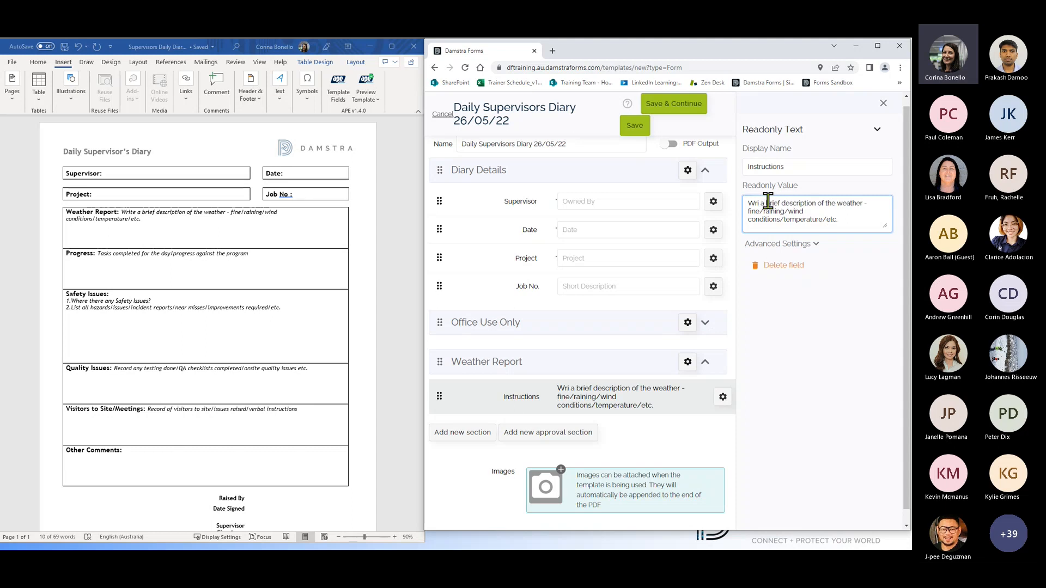
pyautogui.write('Sel')
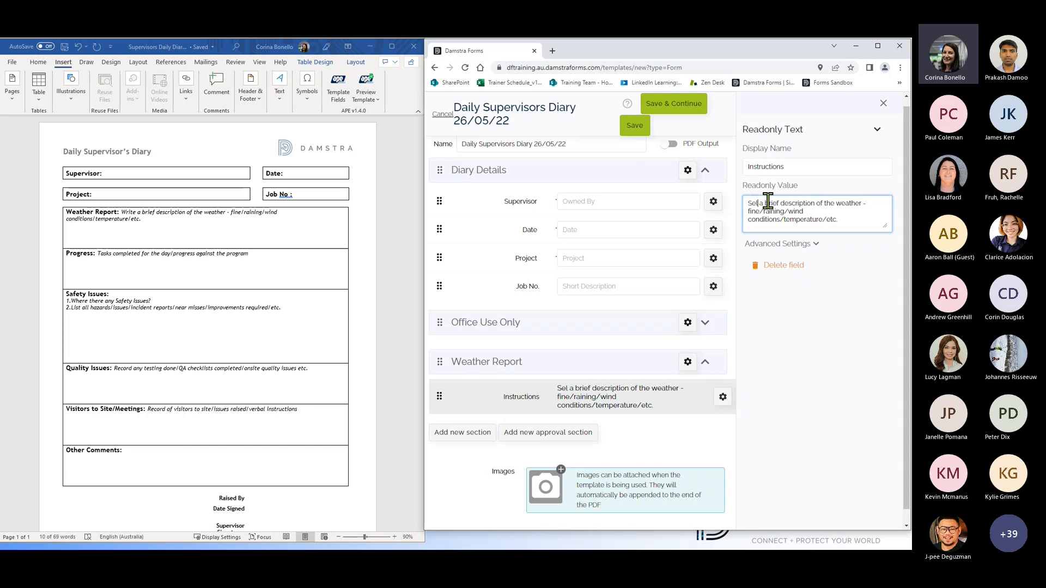
pyautogui.write('ect')
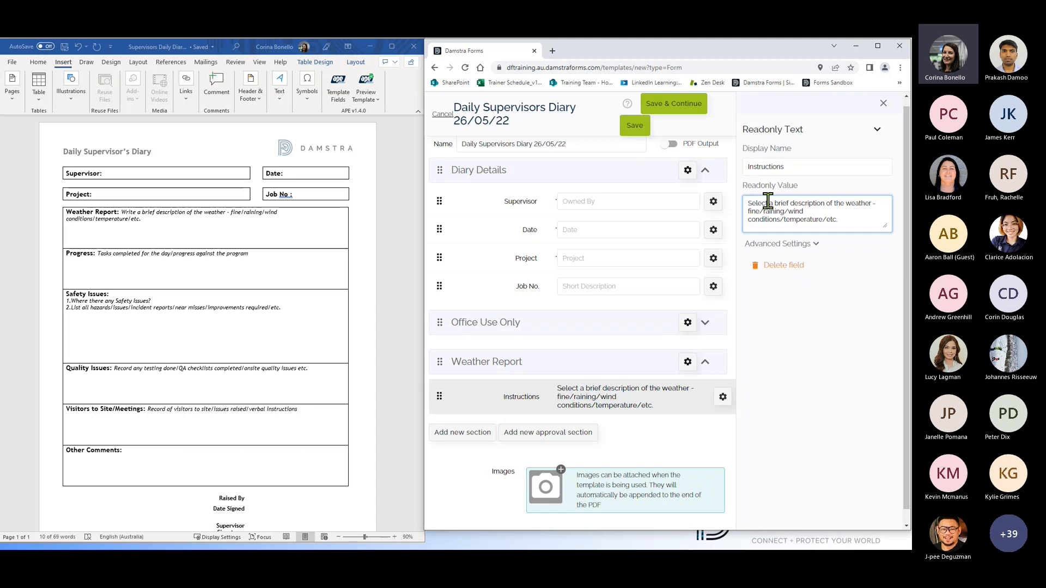
pyautogui.click(847, 296)
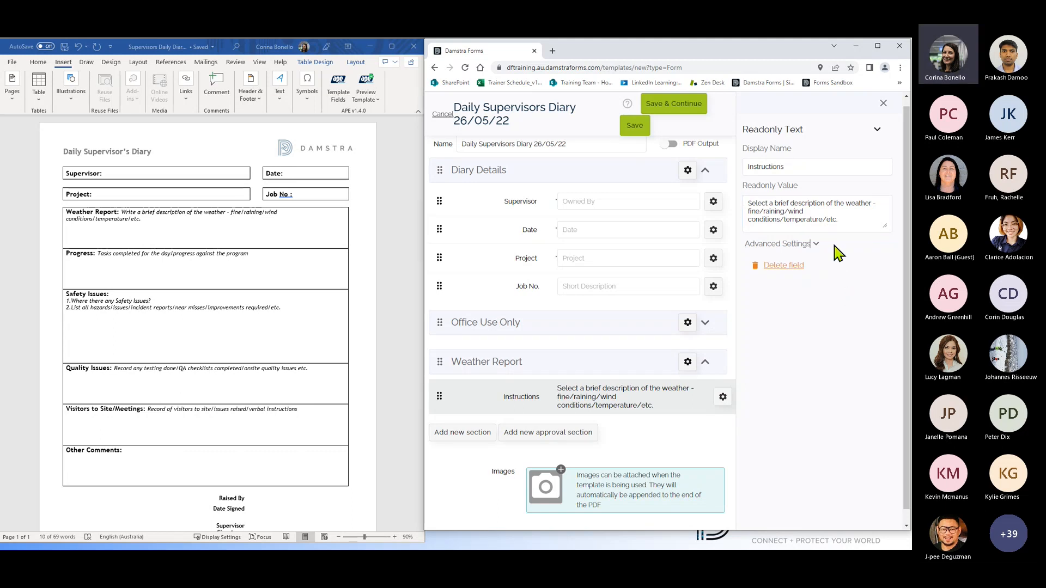
pyautogui.click(801, 244)
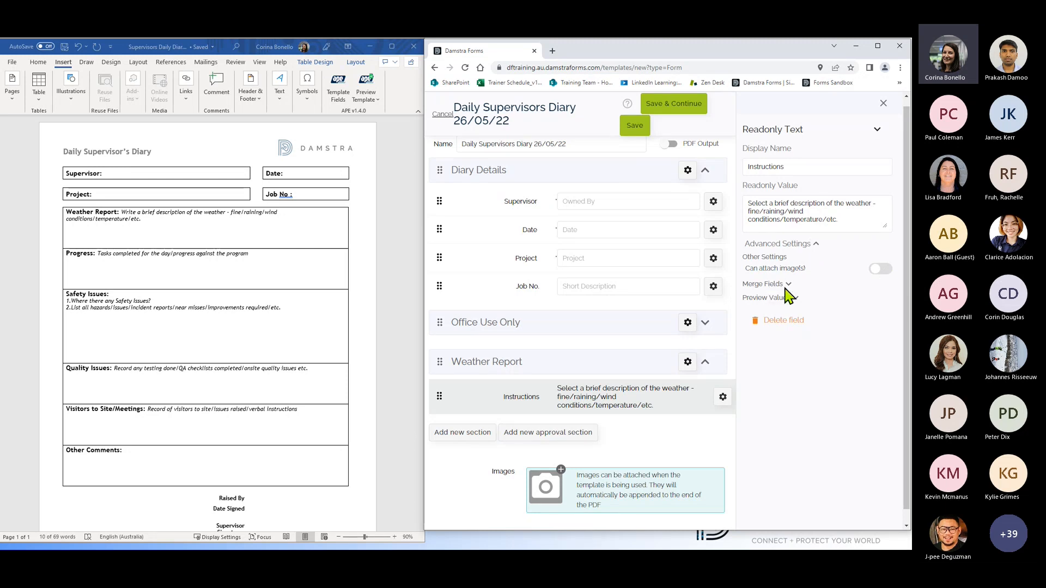
pyautogui.click(884, 103)
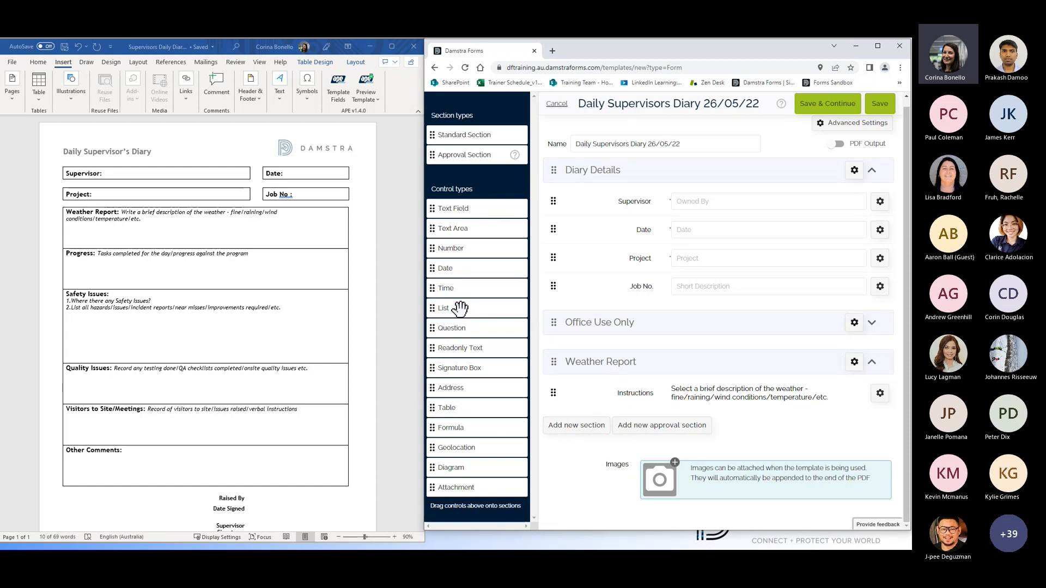
# Step: Add a List control below Instructions in the Weather Report section, label it Conditions, and open its settings
pyautogui.moveTo(459, 309); pyautogui.dragTo(578, 417)
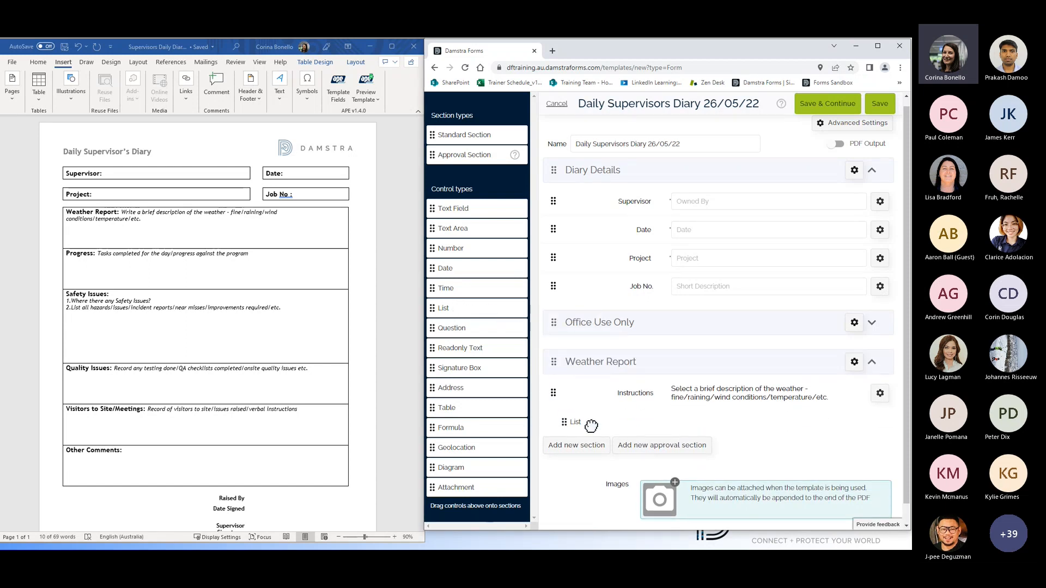
pyautogui.click(645, 425)
pyautogui.press('BackSpace')
pyautogui.press('BackSpace')
pyautogui.press('BackSpace')
pyautogui.press('BackSpace')
pyautogui.write('Conditions')
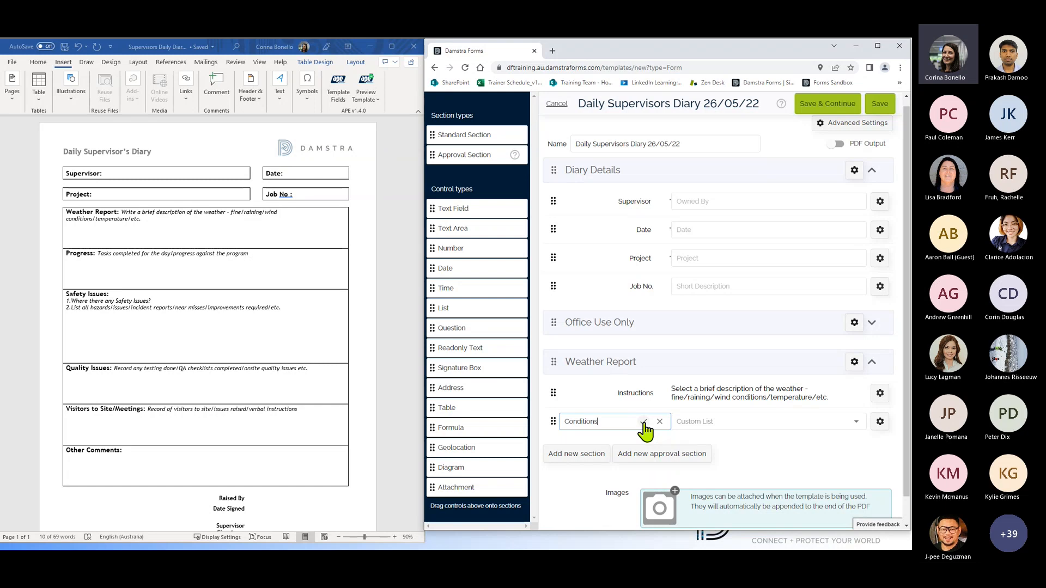
pyautogui.click(752, 431)
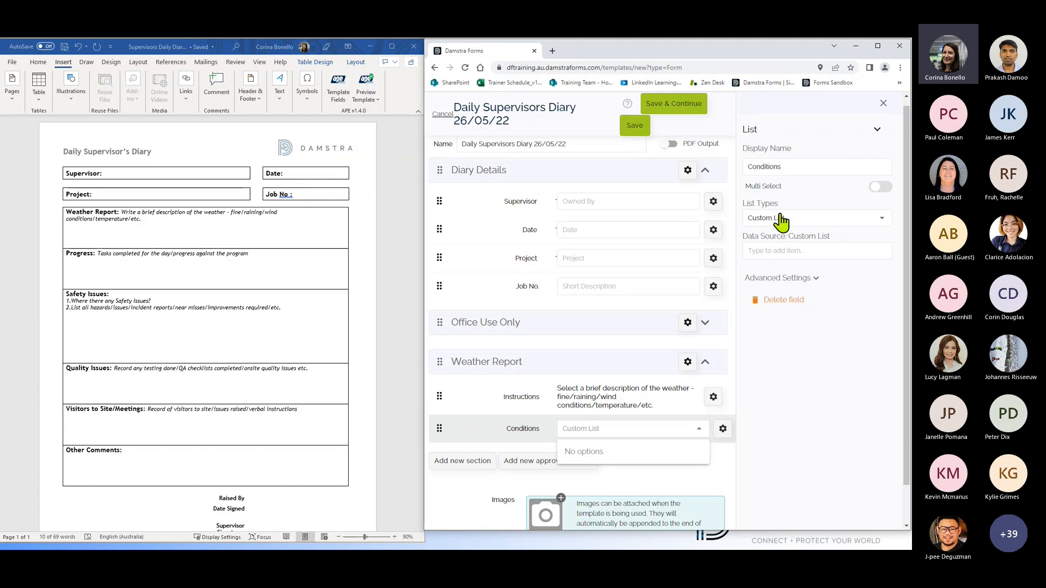
# Step: Add Fine as an item in the custom list of the Conditions field
pyautogui.click(790, 250)
pyautogui.write('Fine')
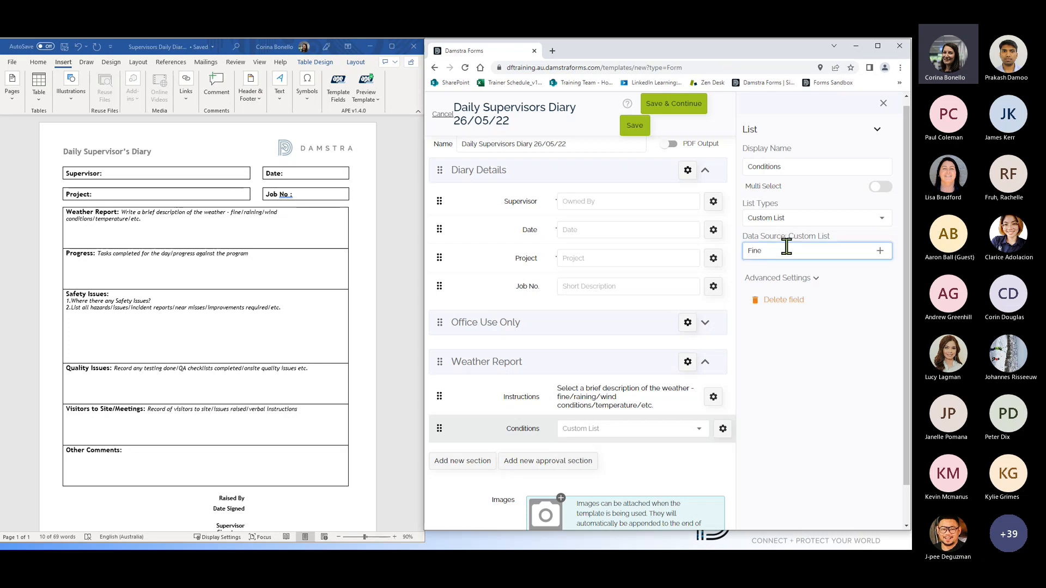
pyautogui.click(880, 251)
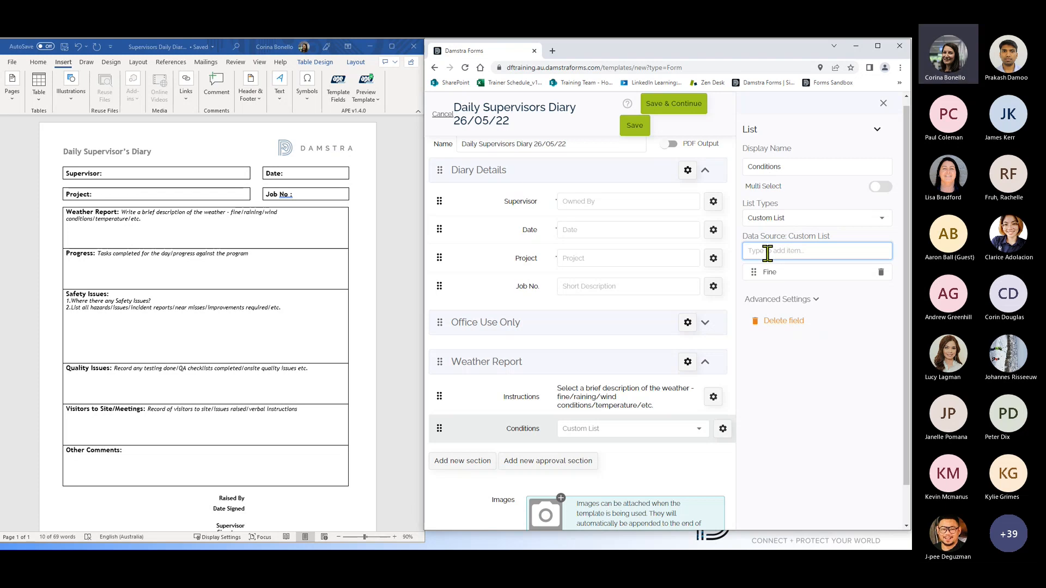
# Step: Change the Conditions list type to Organization List and choose Weather as its data source
pyautogui.click(882, 219)
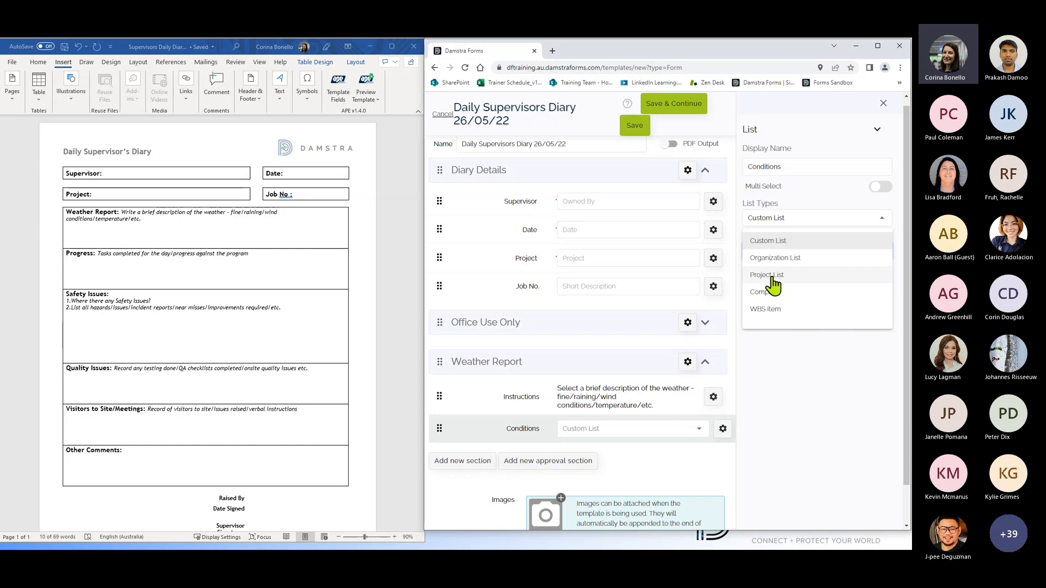
pyautogui.click(804, 260)
pyautogui.click(880, 251)
pyautogui.scroll(-10, 806, 349)
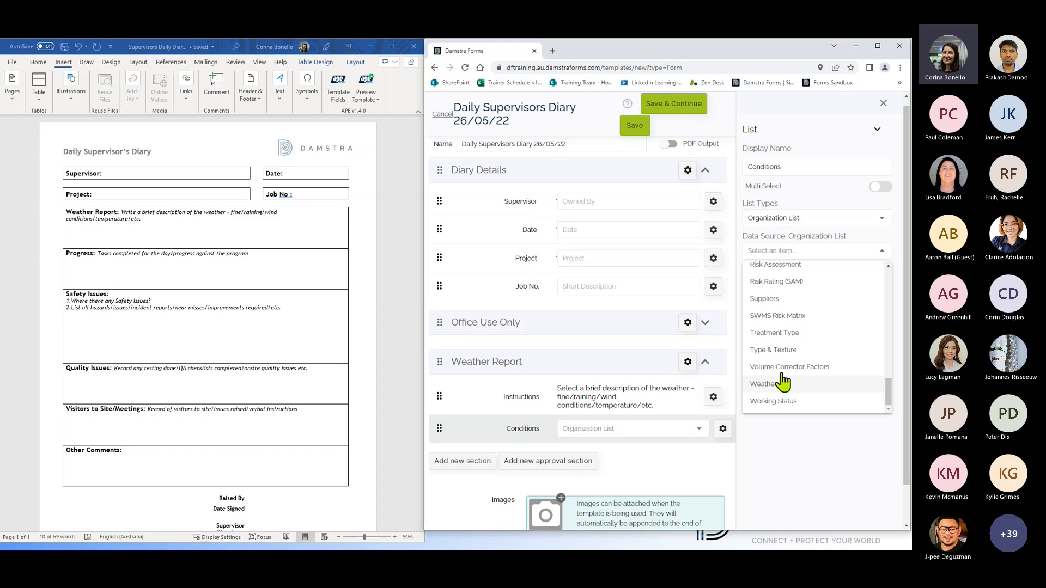
pyautogui.scroll(-2, 791, 287)
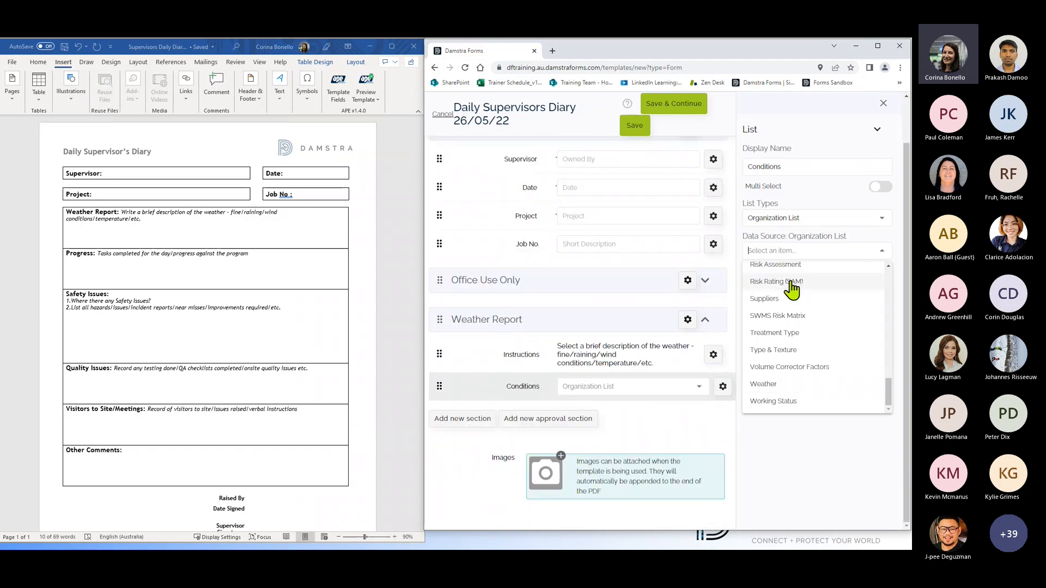
pyautogui.scroll(10, 792, 290)
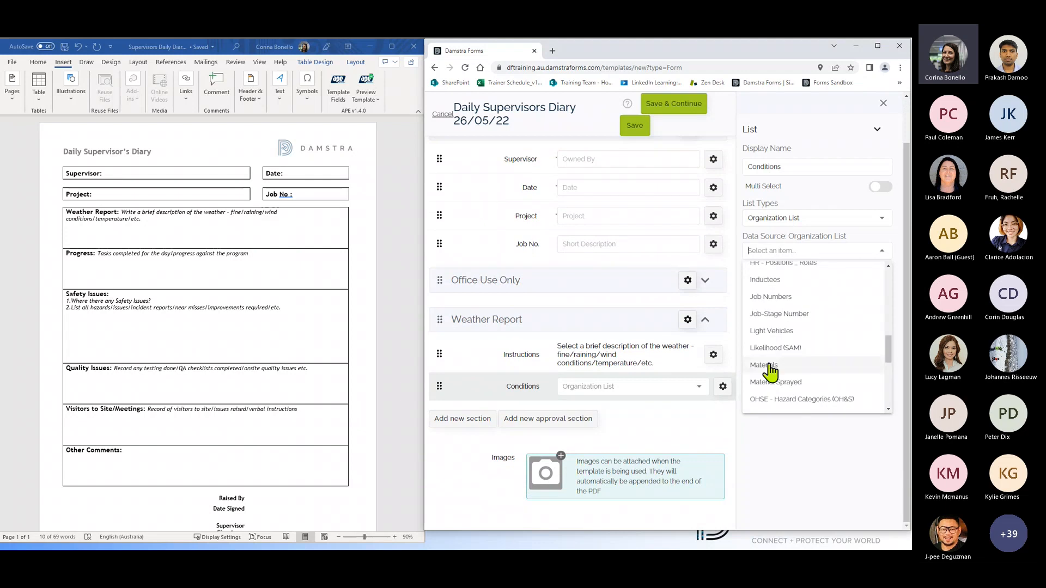
pyautogui.scroll(3, 769, 292)
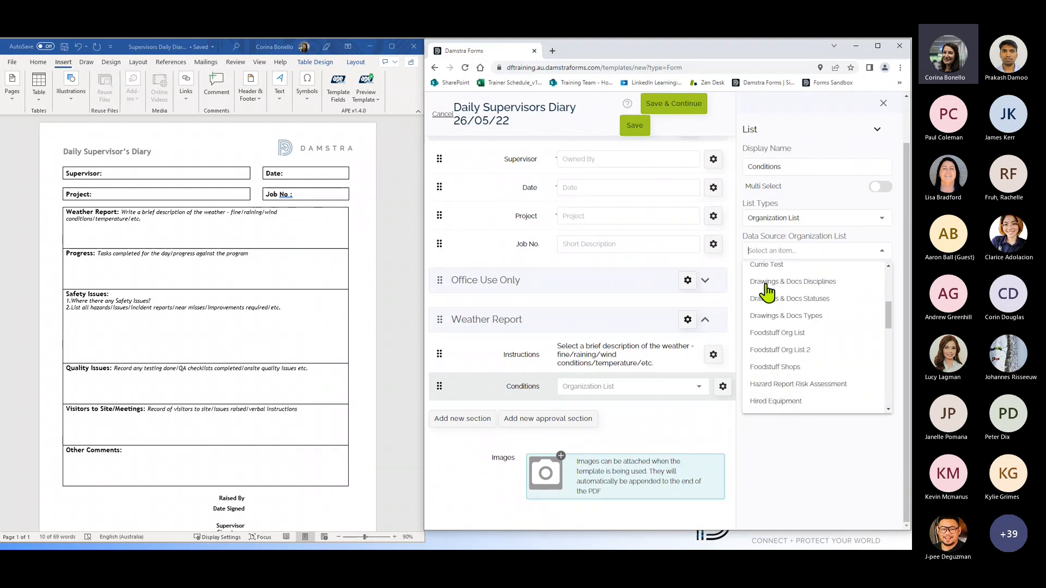
pyautogui.scroll(-12, 768, 294)
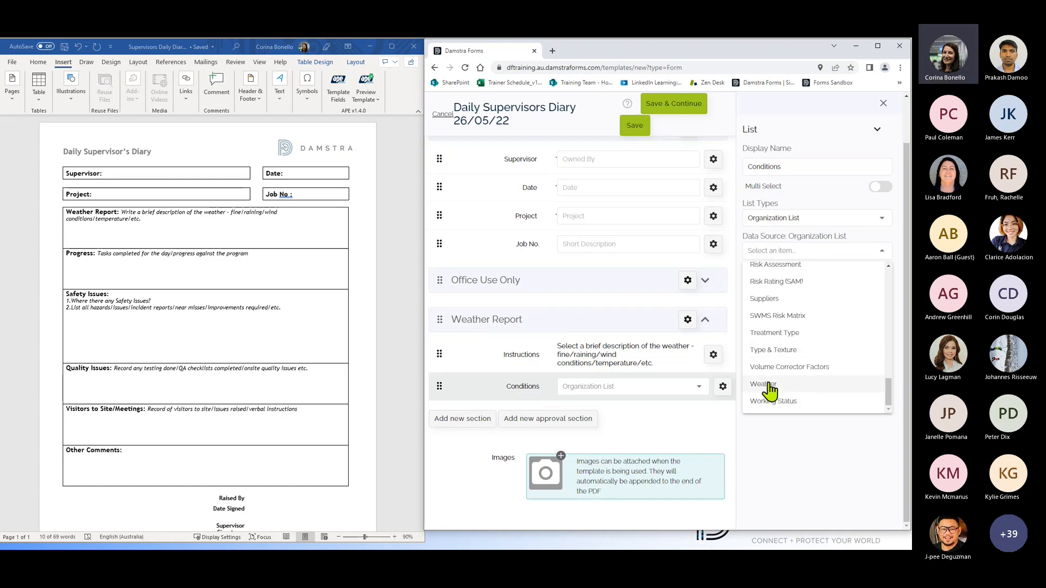
pyautogui.click(766, 384)
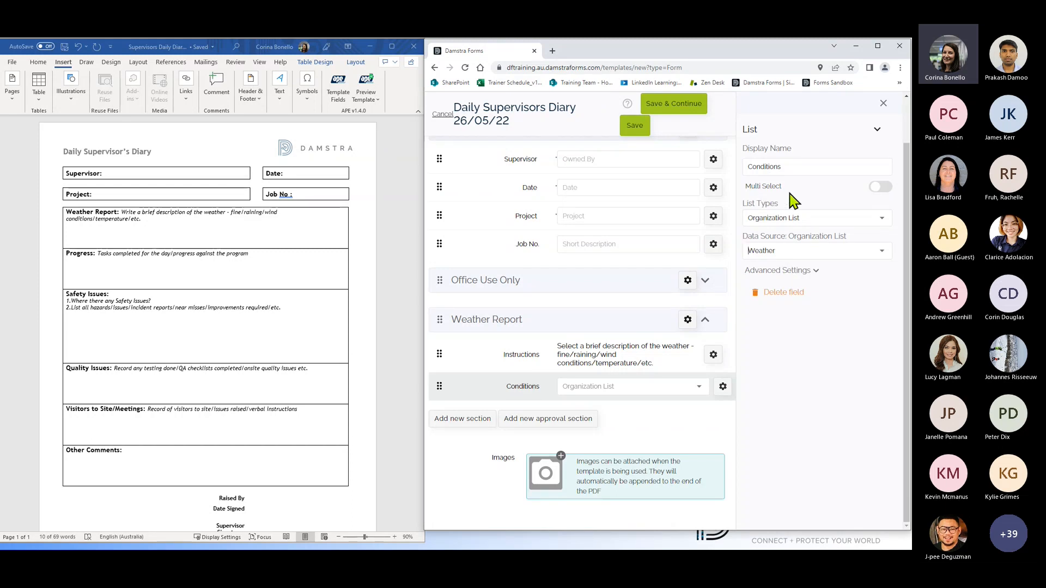
# Step: Make the Conditions field multi-select and mandatory, and close its settings
pyautogui.click(886, 192)
pyautogui.click(816, 271)
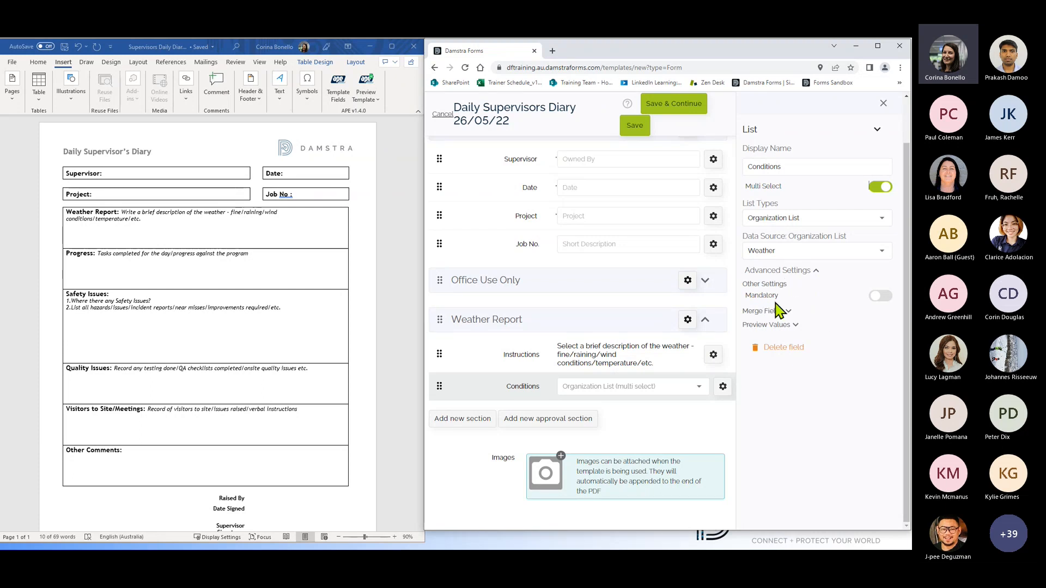
pyautogui.click(881, 299)
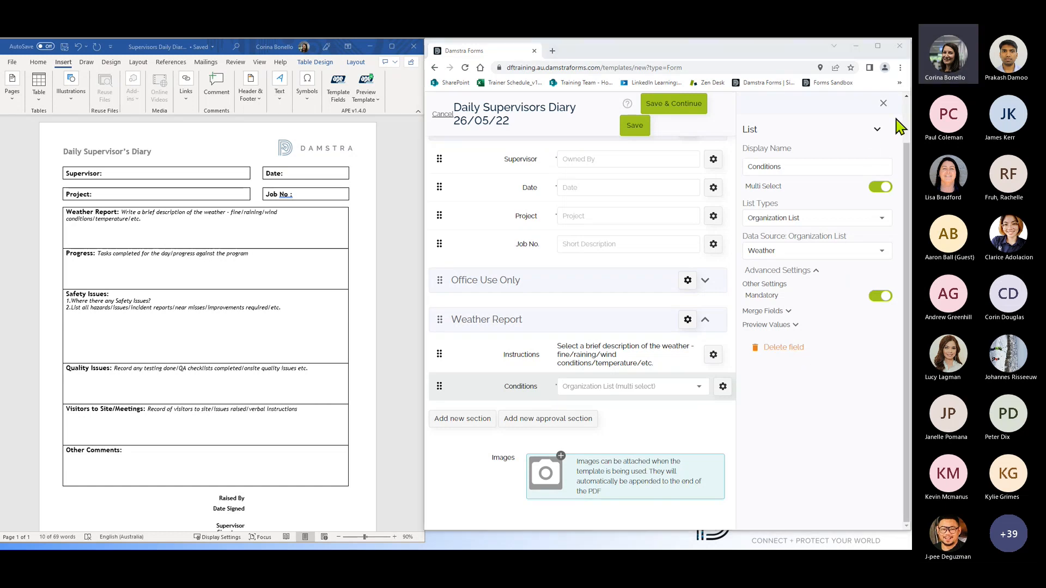
pyautogui.click(883, 103)
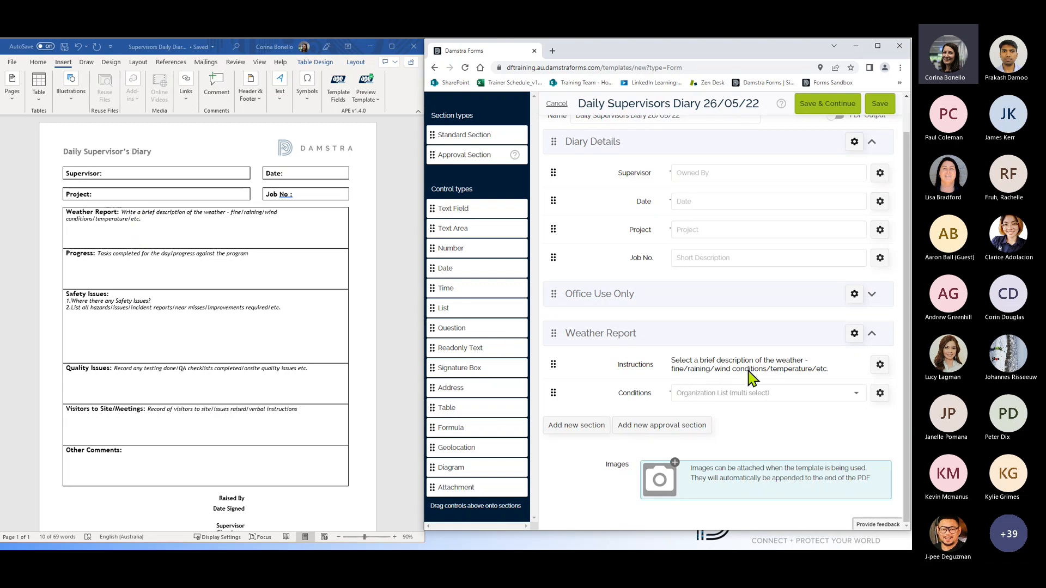
# Step: Examine the weather options offered by the Conditions list, and close the field's settings
pyautogui.click(842, 396)
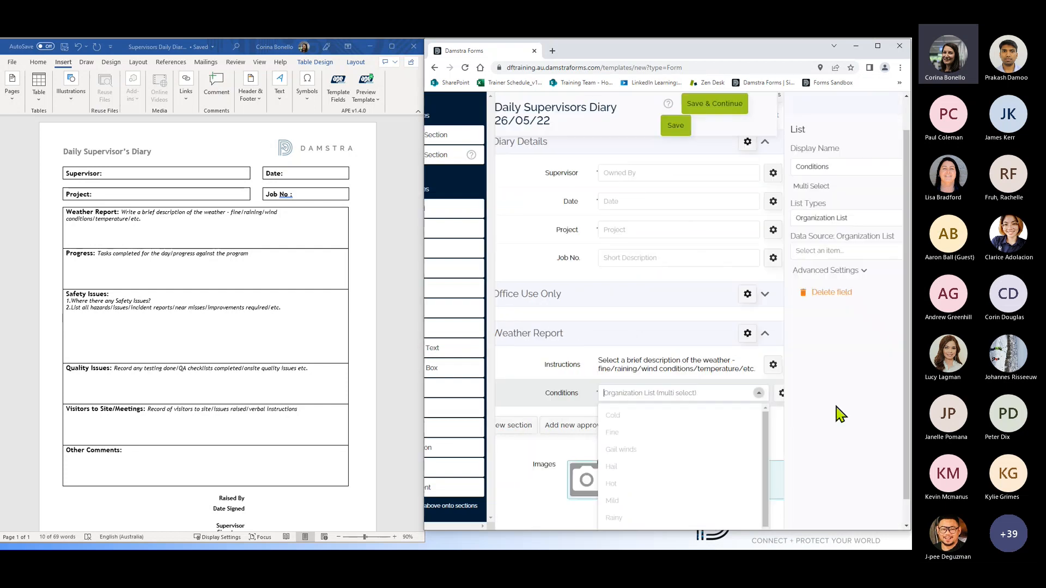
pyautogui.scroll(-1, 610, 474)
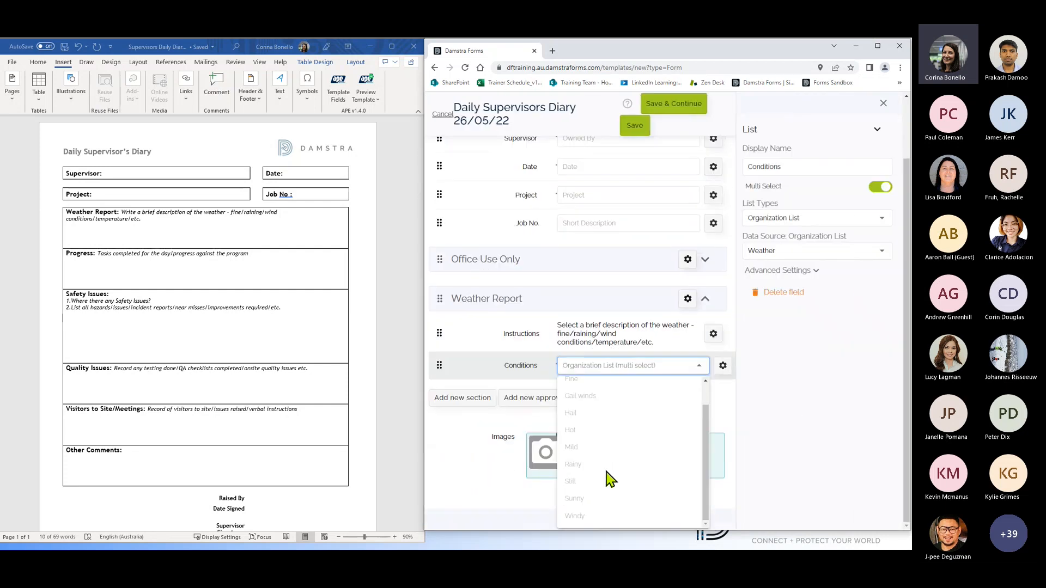
pyautogui.scroll(1, 611, 478)
pyautogui.scroll(-1, 611, 479)
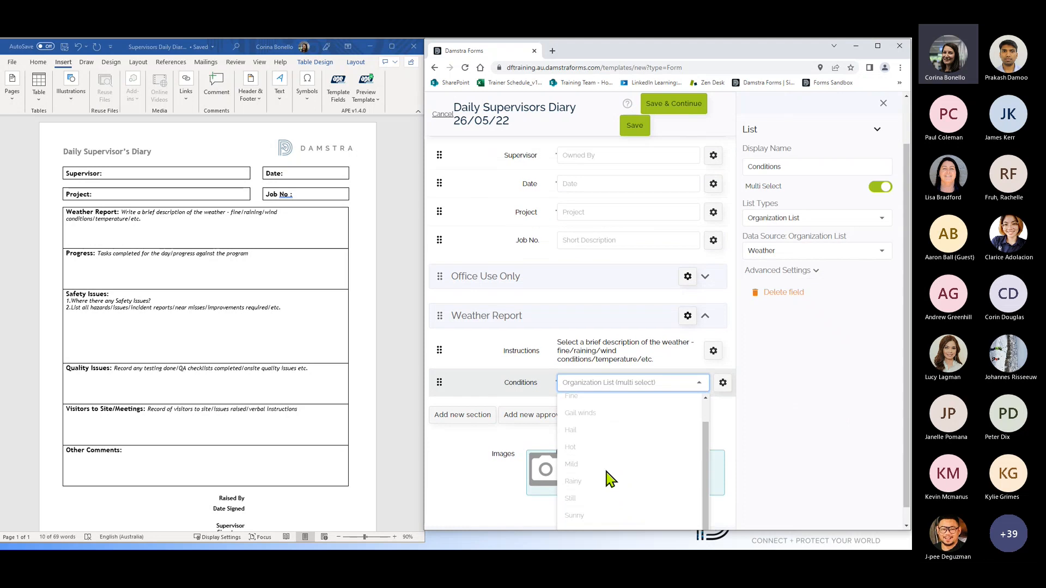
pyautogui.scroll(2, 608, 478)
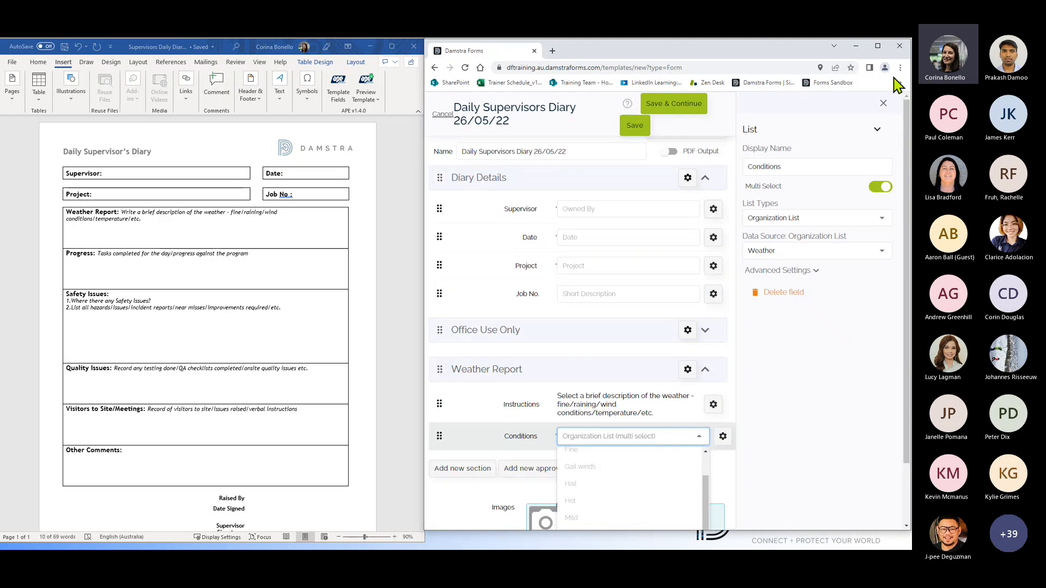
pyautogui.click(883, 103)
# Step: Add another section below Weather Report and name it Progress
pyautogui.scroll(-1, 806, 464)
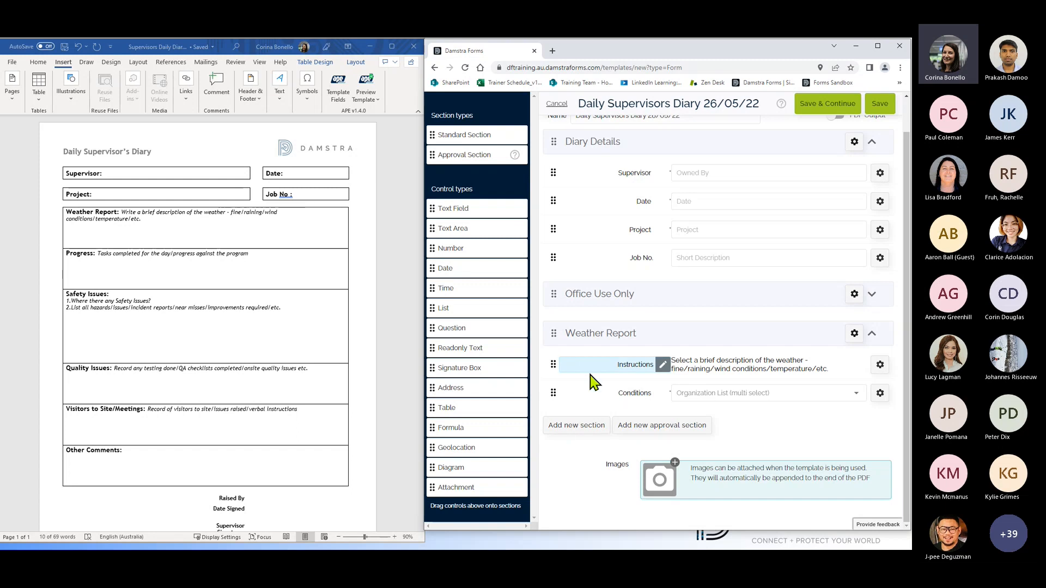
pyautogui.click(582, 426)
pyautogui.click(630, 428)
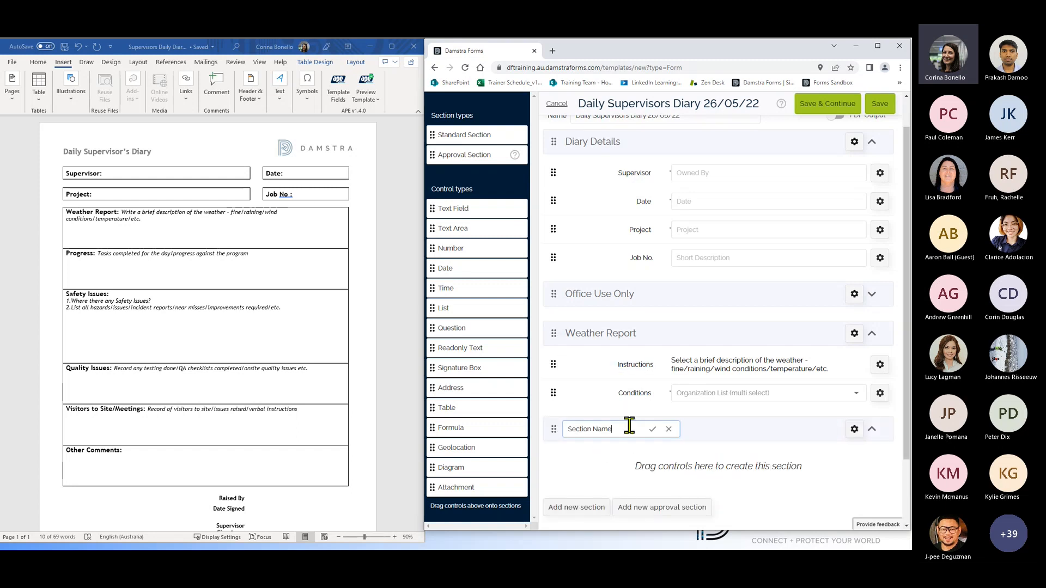
pyautogui.press('BackSpace')
pyautogui.press('BackSpace')
pyautogui.press('BackSpace')
pyautogui.press('BackSpace')
pyautogui.press('BackSpace')
pyautogui.press('BackSpace')
pyautogui.press('BackSpace')
pyautogui.press('BackSpace')
pyautogui.press('BackSpace')
pyautogui.press('BackSpace')
pyautogui.press('BackSpace')
pyautogui.write('Progress')
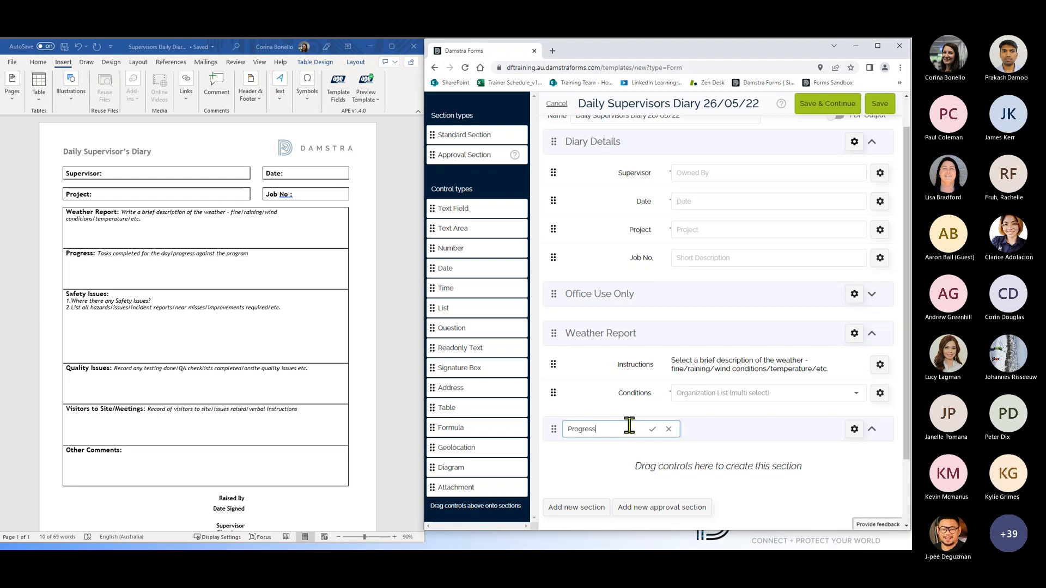
pyautogui.click(652, 429)
# Step: Add a Readonly Text control to the Progress section and label it Instructions
pyautogui.scroll(-2, 648, 435)
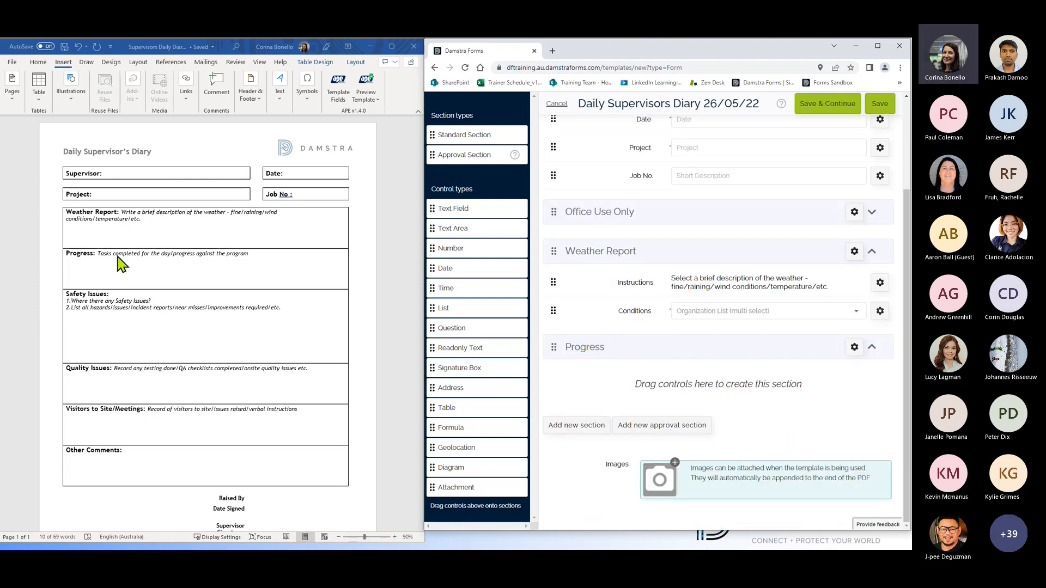
pyautogui.moveTo(460, 348); pyautogui.dragTo(641, 387)
pyautogui.click(641, 388)
pyautogui.press('BackSpace')
pyautogui.press('BackSpace')
pyautogui.press('BackSpace')
pyautogui.press('BackSpace')
pyautogui.press('BackSpace')
pyautogui.press('BackSpace')
pyautogui.press('BackSpace')
pyautogui.press('BackSpace')
pyautogui.write('Instructions')
pyautogui.click(642, 394)
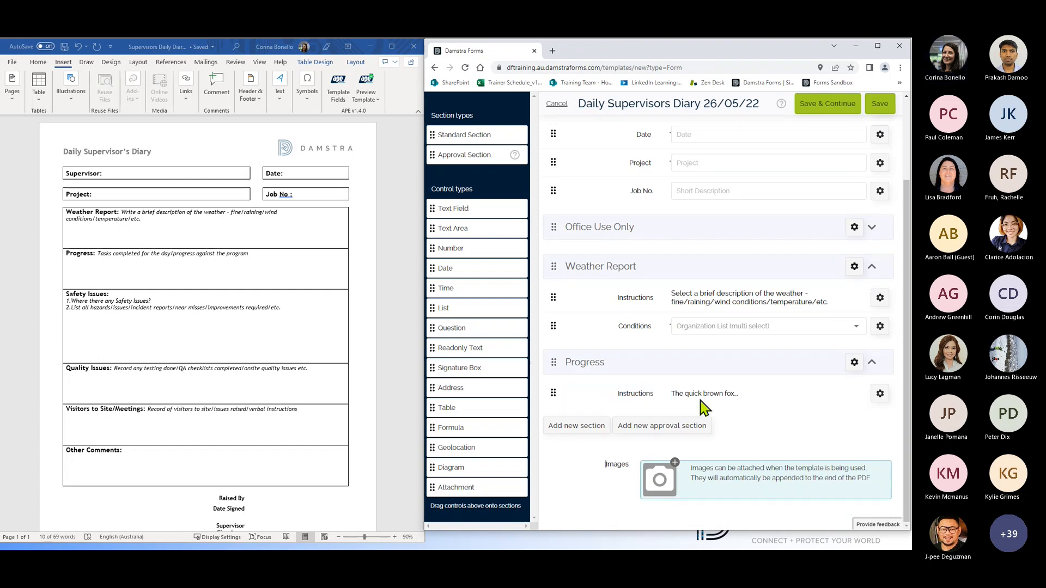
# Step: Copy the italic Progress prompt from the Word document into the readonly value of the Progress section's Instructions field, and close its settings
pyautogui.click(694, 402)
pyautogui.moveTo(95, 254); pyautogui.dragTo(246, 260)
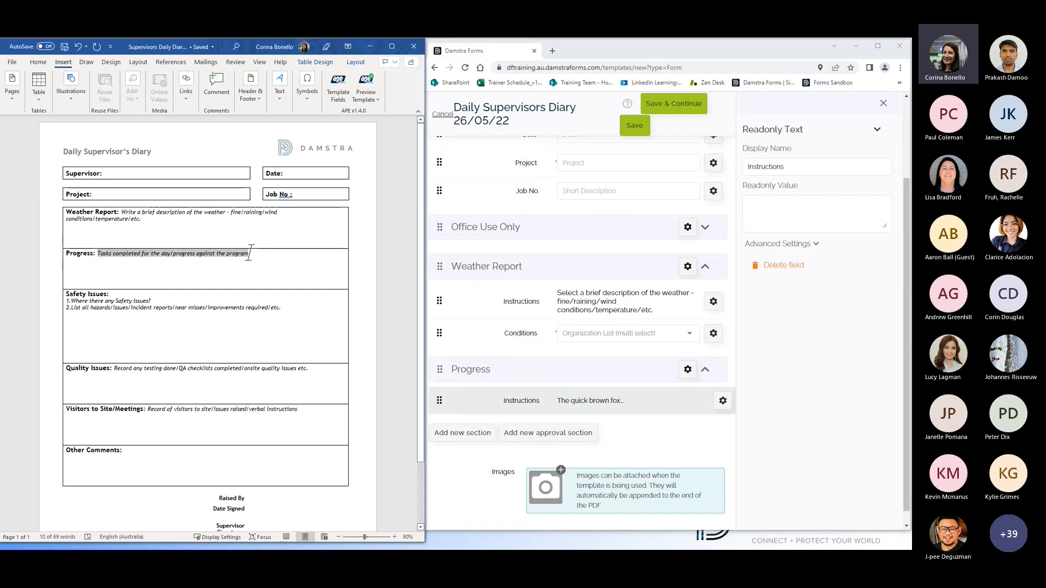
pyautogui.rightClick(235, 257)
pyautogui.click(266, 293)
pyautogui.click(759, 229)
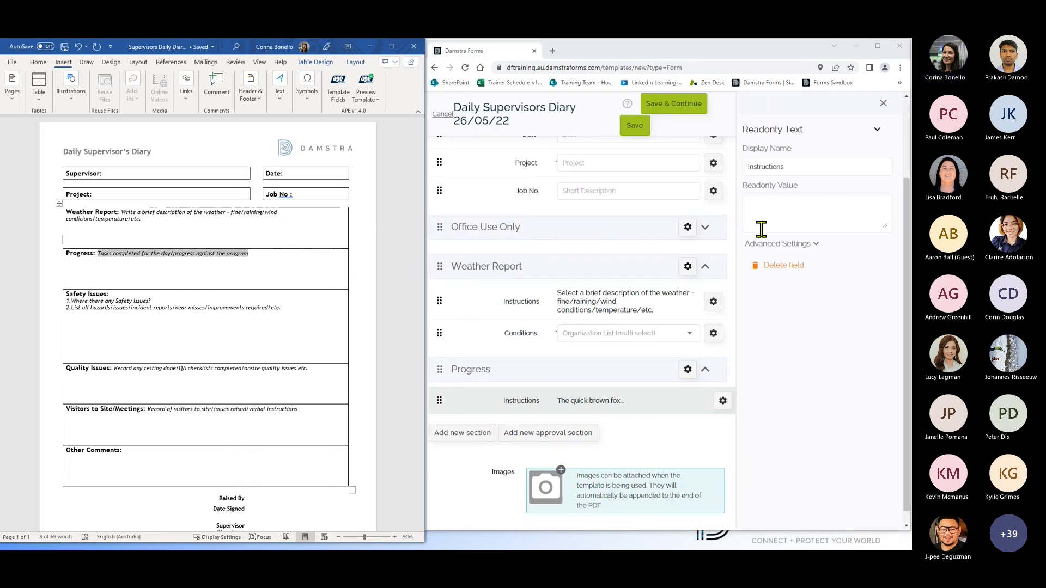
pyautogui.rightClick(772, 214)
pyautogui.click(812, 287)
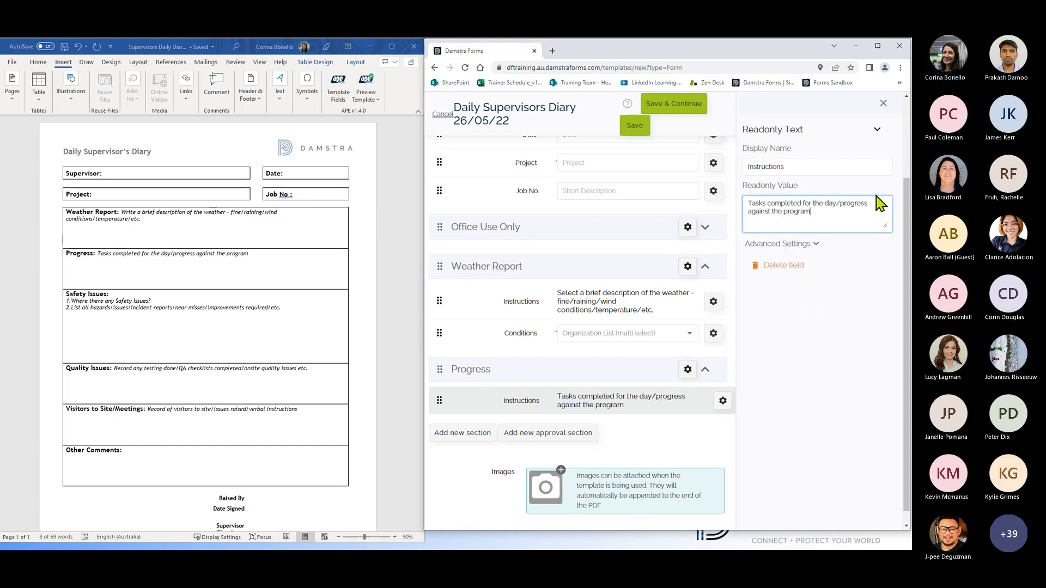
pyautogui.click(883, 103)
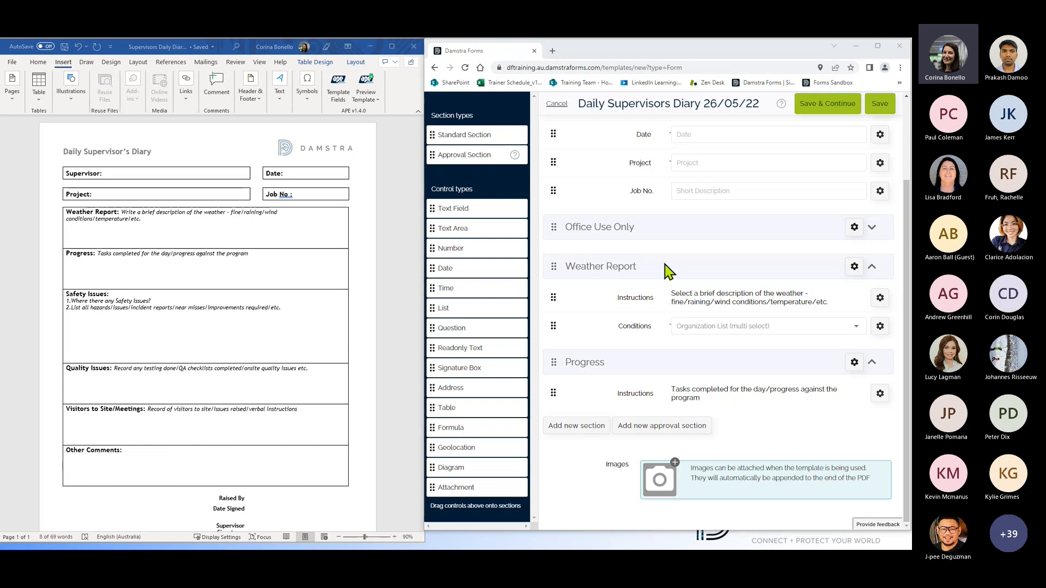
# Step: Add a Text Area control below Instructions in the Progress section and label it Progress
pyautogui.moveTo(445, 232); pyautogui.dragTo(724, 437)
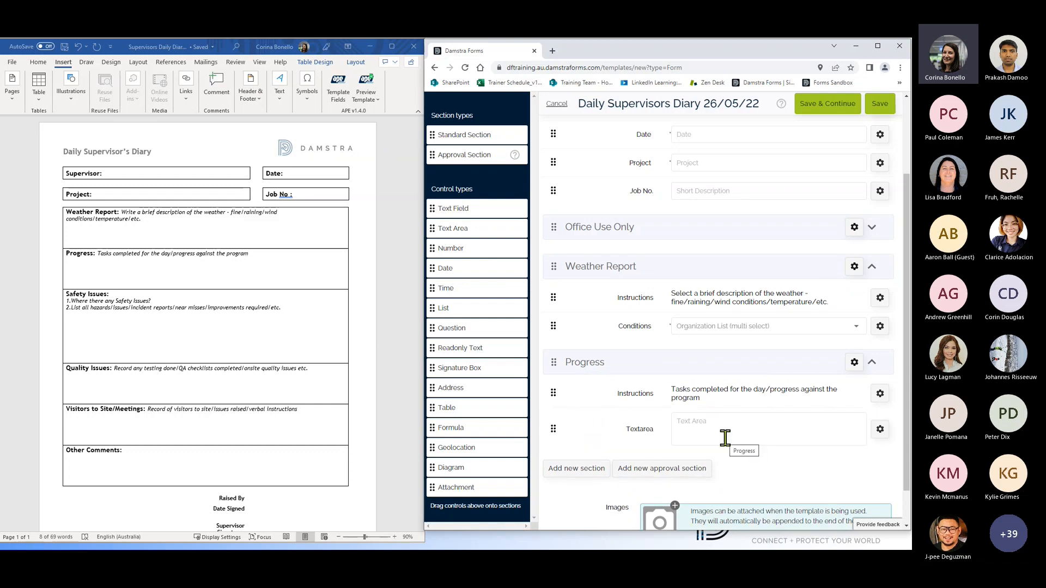
pyautogui.click(651, 429)
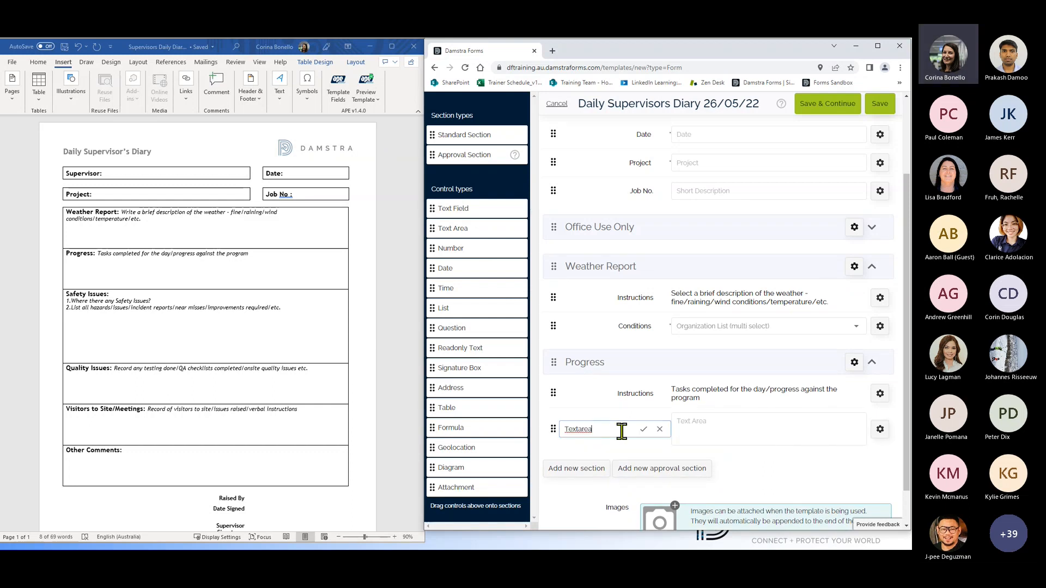
pyautogui.press('BackSpace')
pyautogui.press('BackSpace')
pyautogui.press('BackSpace')
pyautogui.press('BackSpace')
pyautogui.press('BackSpace')
pyautogui.press('BackSpace')
pyautogui.press('BackSpace')
pyautogui.press('BackSpace')
pyautogui.write('Progress')
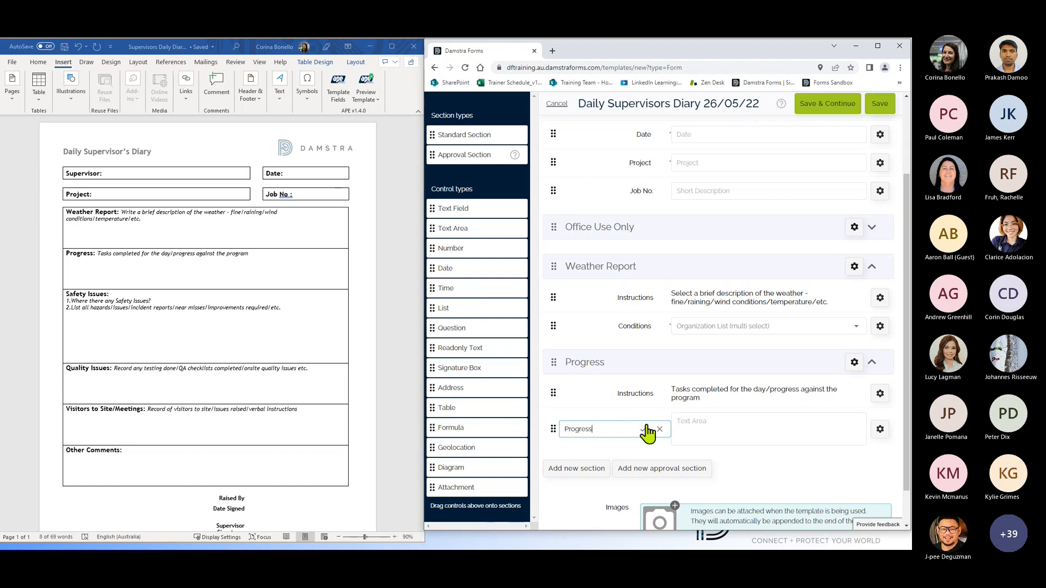
pyautogui.click(643, 430)
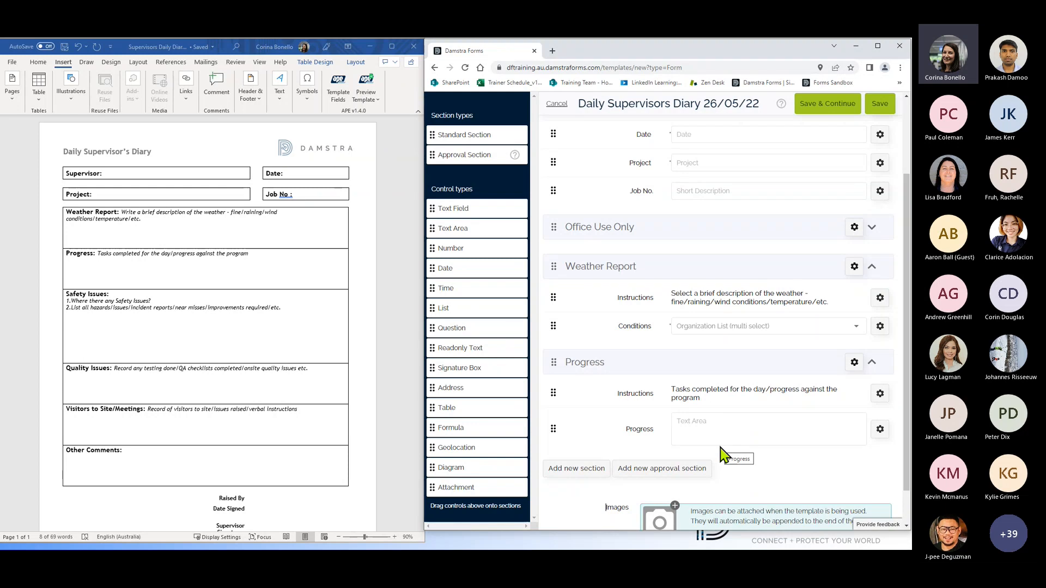
# Step: Add another section below Progress and name it Safety Issues
pyautogui.scroll(-1, 720, 453)
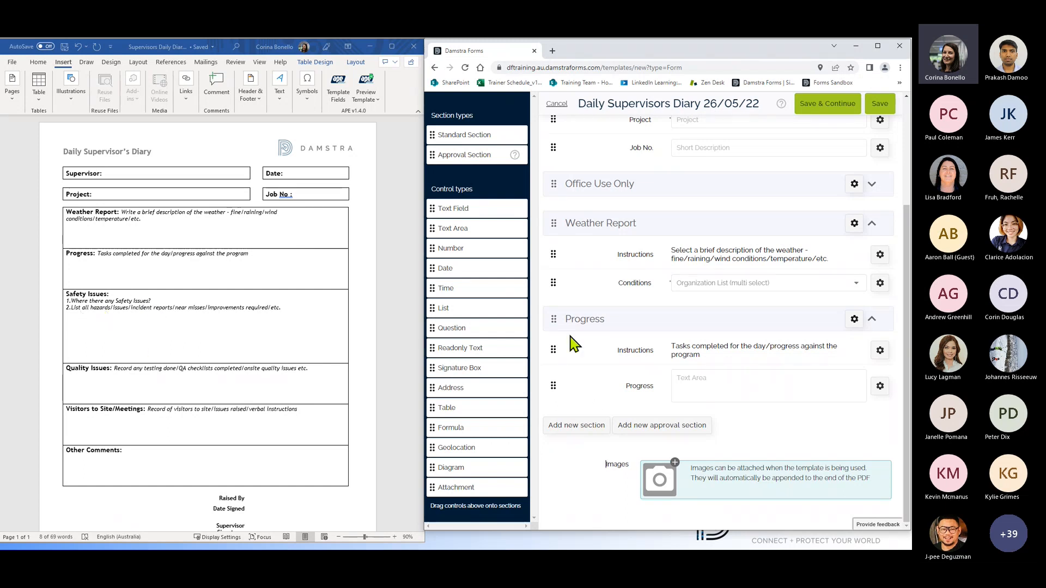
pyautogui.click(579, 431)
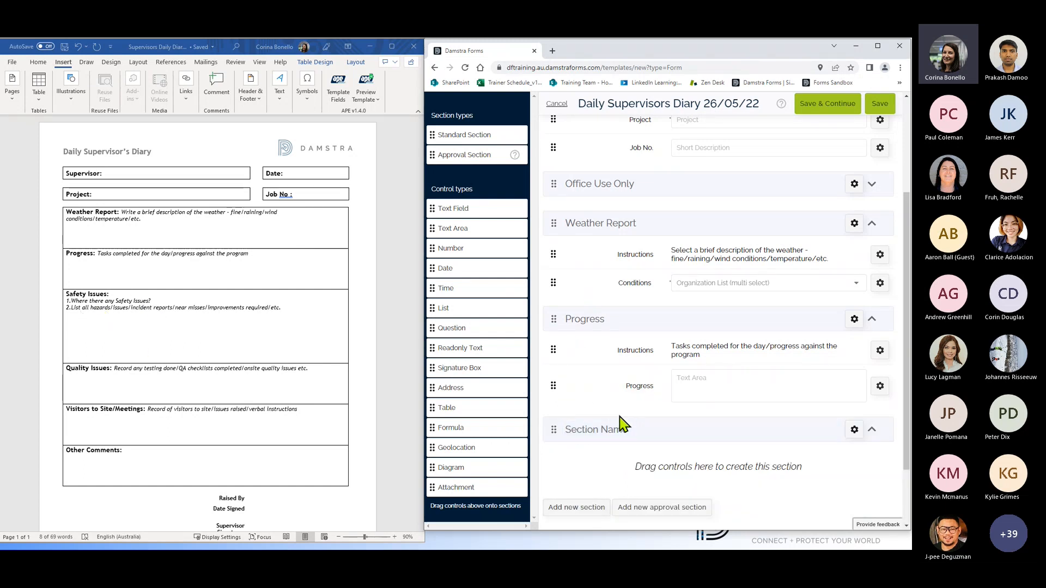
pyautogui.click(641, 427)
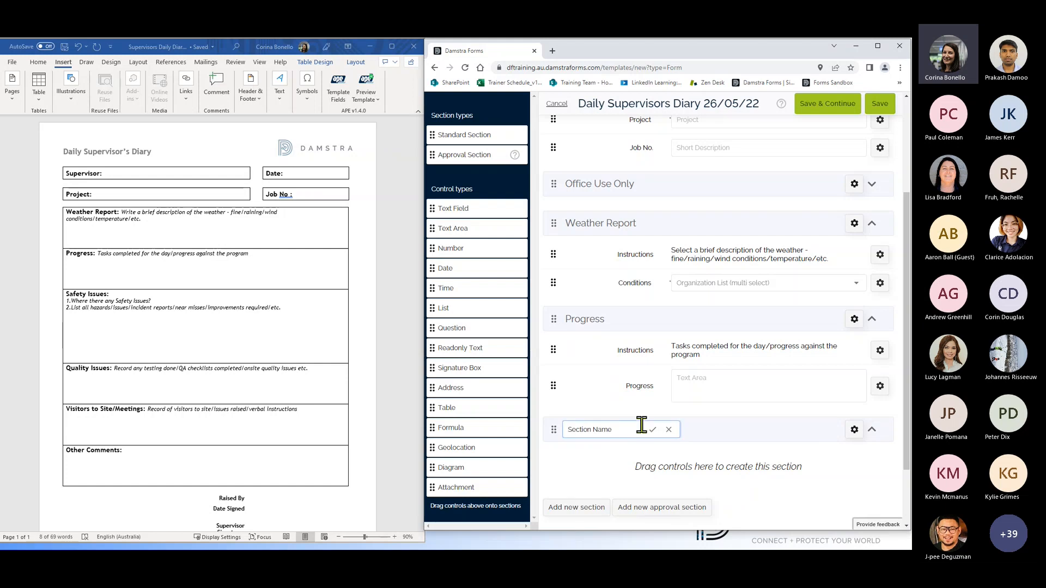
pyautogui.press('BackSpace')
pyautogui.press('BackSpace')
pyautogui.press('BackSpace')
pyautogui.press('BackSpace')
pyautogui.press('BackSpace')
pyautogui.press('BackSpace')
pyautogui.press('BackSpace')
pyautogui.press('BackSpace')
pyautogui.press('BackSpace')
pyautogui.press('BackSpace')
pyautogui.press('BackSpace')
pyautogui.write('Safety Issues')
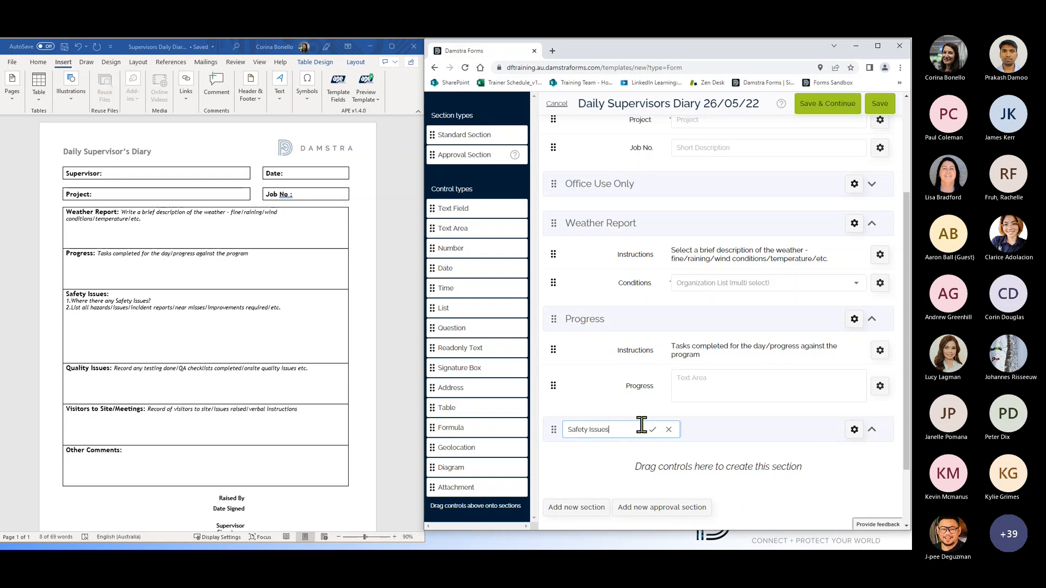
pyautogui.click(653, 429)
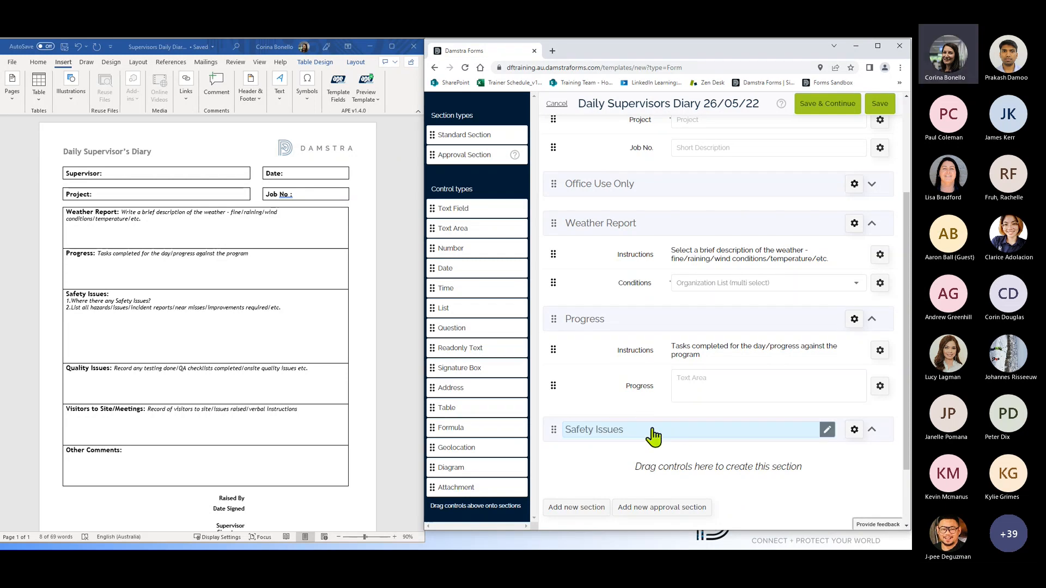
# Step: Correct "Where" to "Were" in the first Safety Issues question of the Word document
pyautogui.scroll(-1, 157, 283)
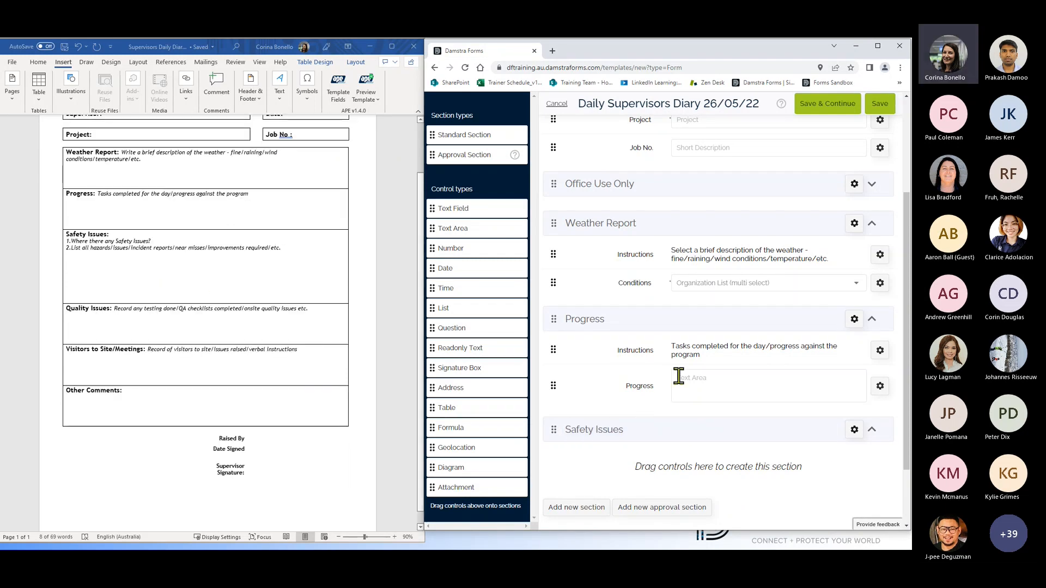
pyautogui.scroll(-2, 678, 374)
pyautogui.scroll(1, 105, 267)
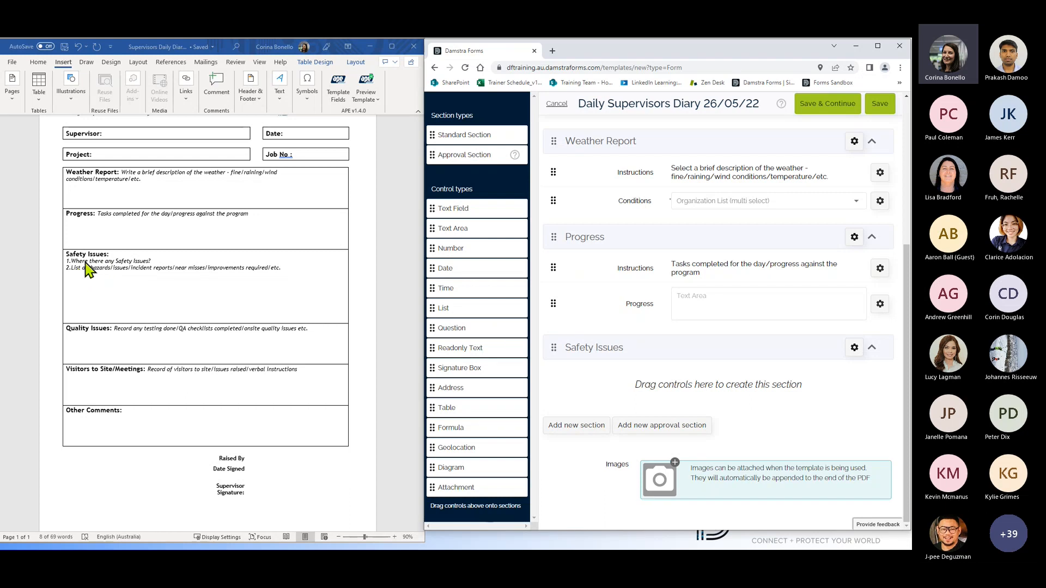
pyautogui.click(86, 269)
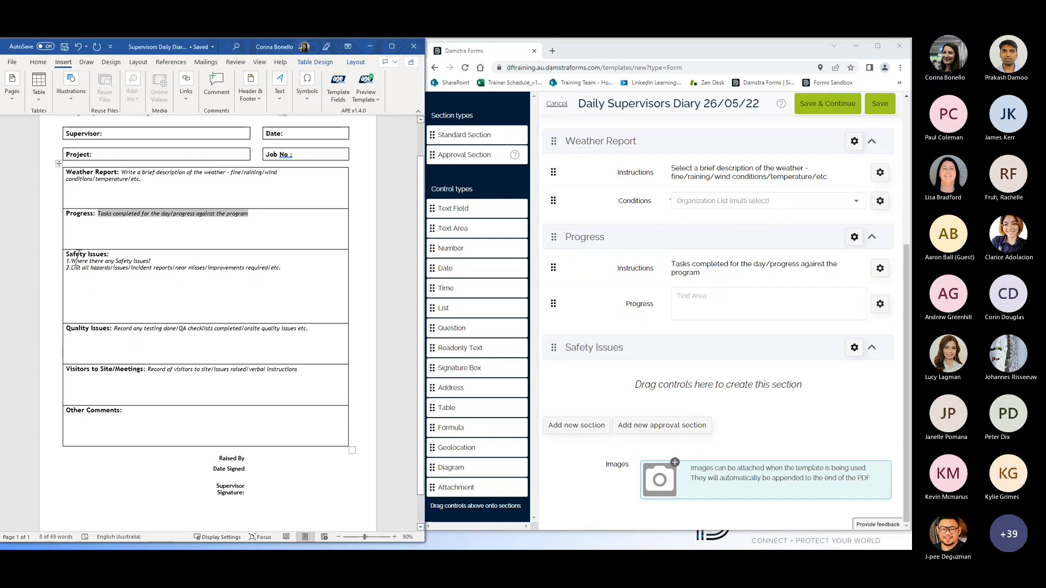
pyautogui.click(80, 256)
pyautogui.press('BackSpace')
pyautogui.click(149, 293)
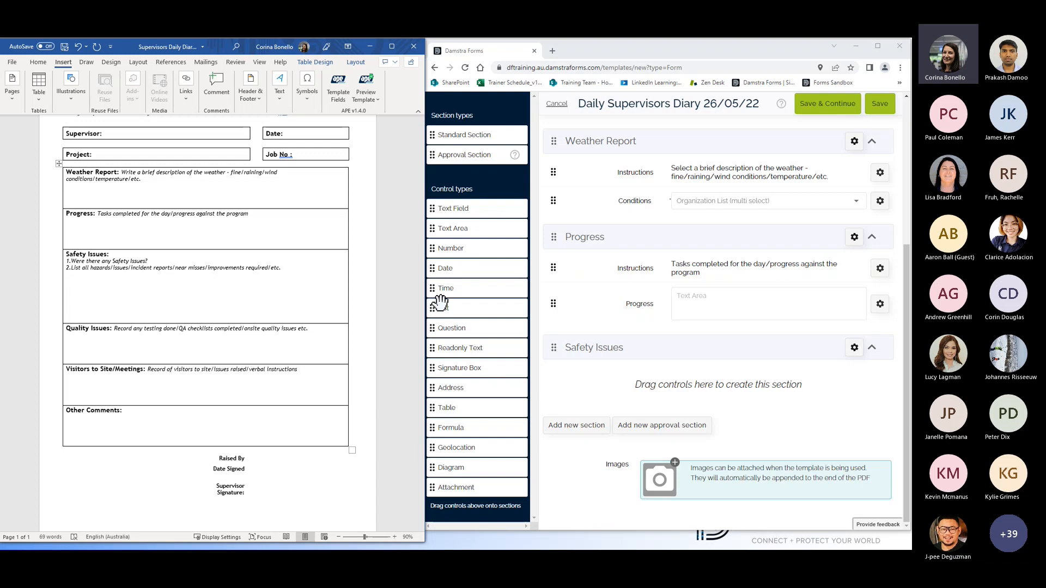
# Step: Add a Question control to the Safety Issues section and open its settings
pyautogui.moveTo(460, 328); pyautogui.dragTo(595, 383)
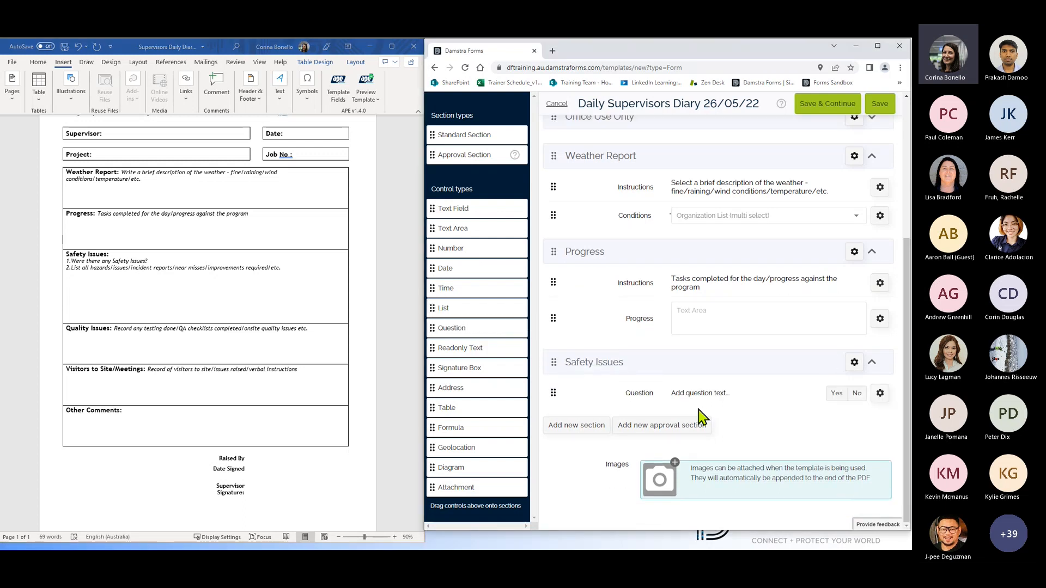
pyautogui.moveTo(665, 400)
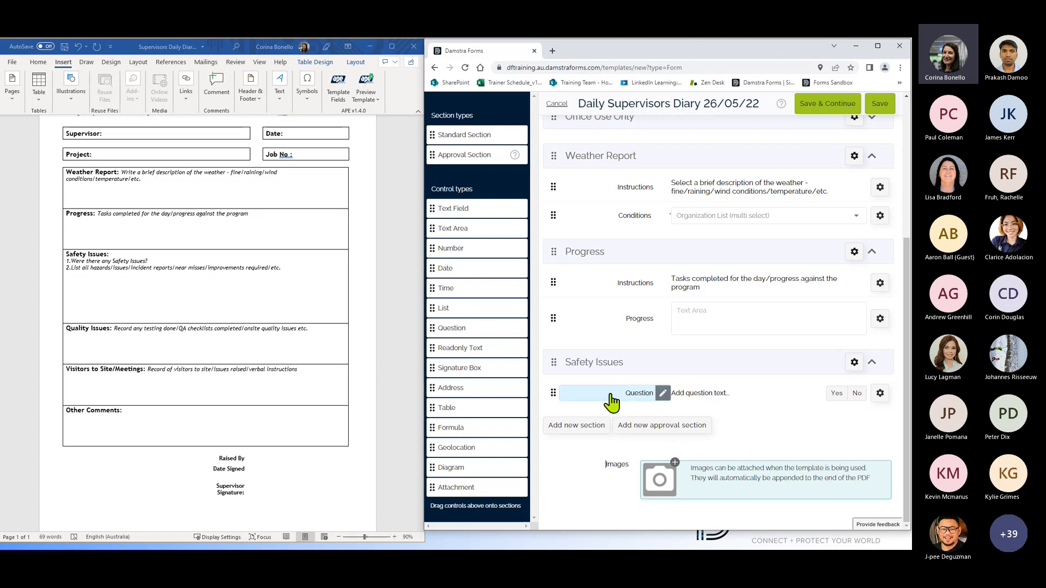
pyautogui.click(688, 402)
# Step: Copy the first Safety Issues question from the Word document into the control's question text as "Were there any Safety Issues?", without the leading period
pyautogui.click(112, 268)
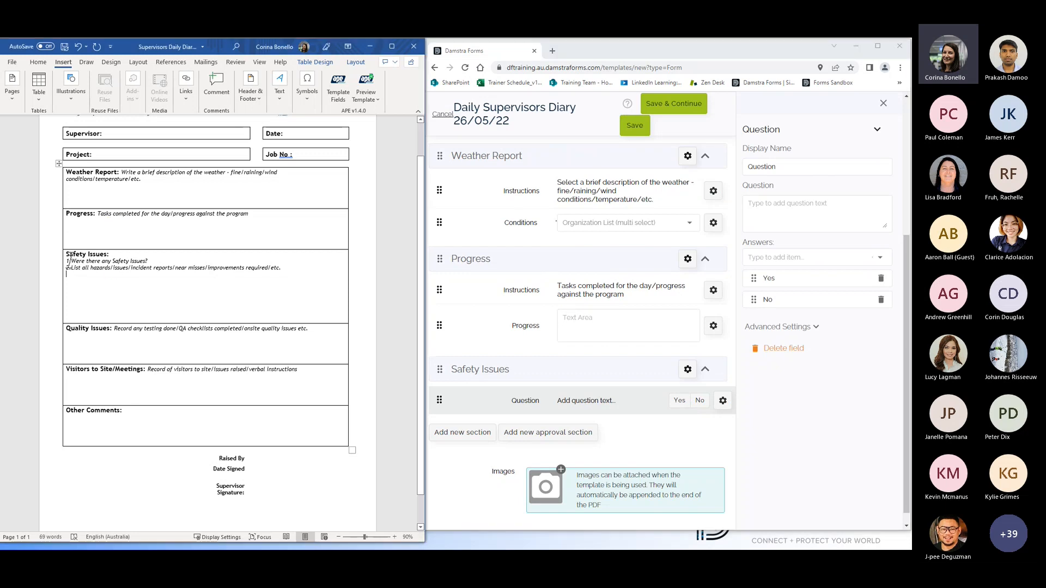
pyautogui.moveTo(70, 261); pyautogui.dragTo(131, 261)
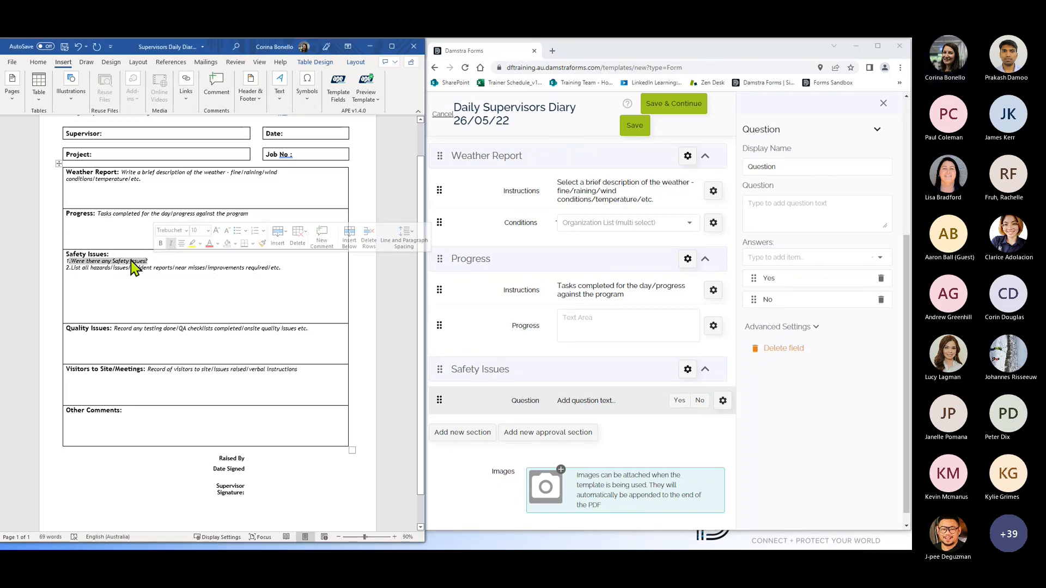
pyautogui.rightClick(132, 264)
pyautogui.click(158, 278)
pyautogui.click(751, 224)
pyautogui.rightClick(753, 206)
pyautogui.click(789, 283)
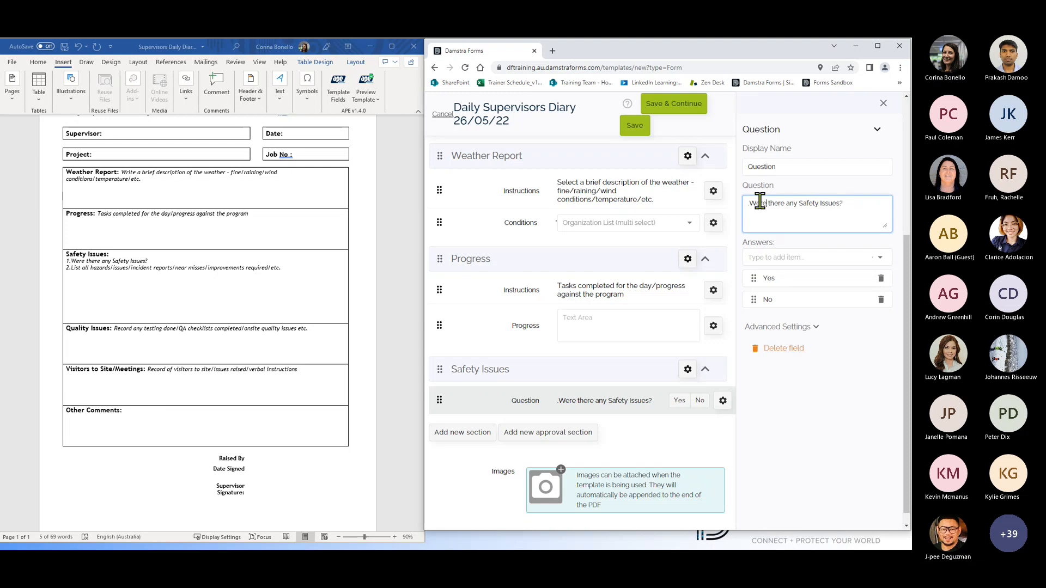
pyautogui.press('BackSpace')
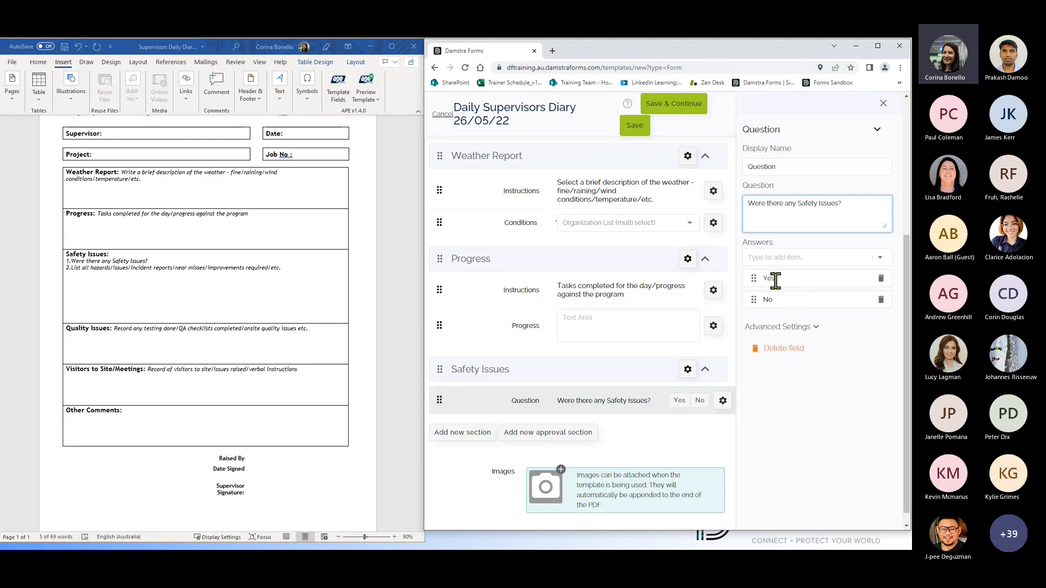
pyautogui.click(878, 259)
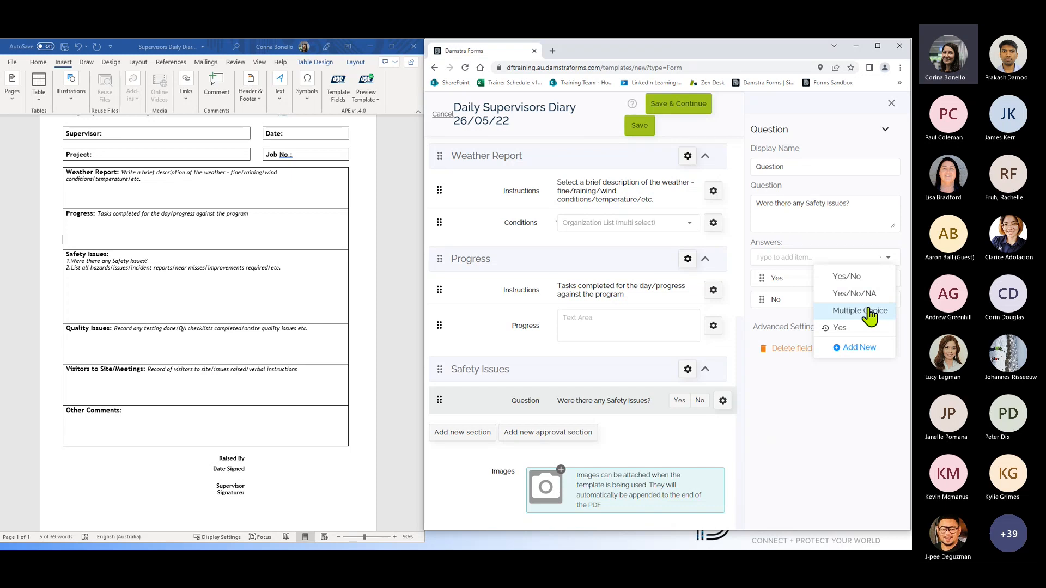
pyautogui.click(800, 282)
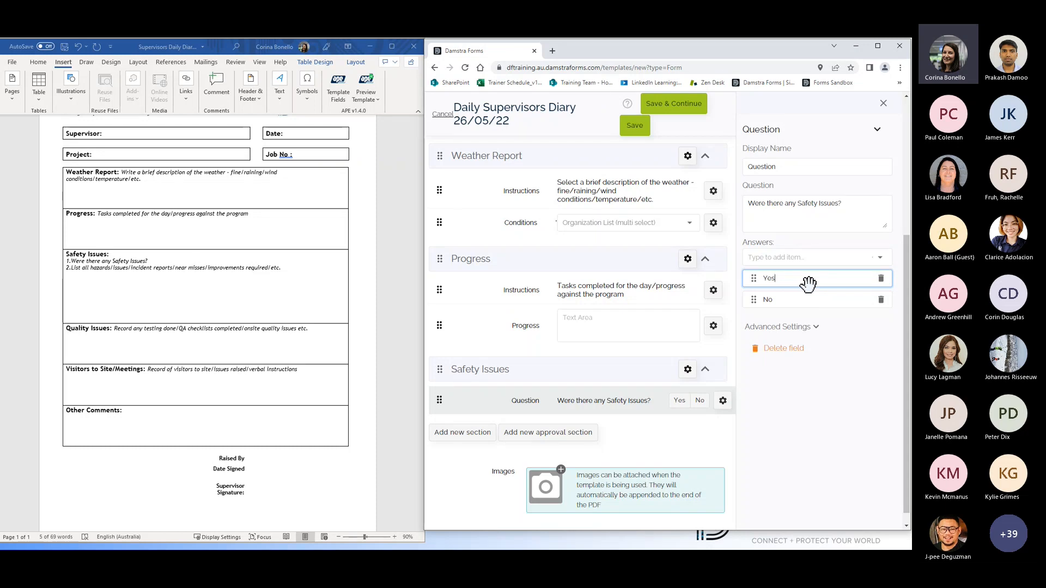
pyautogui.press('BackSpace')
pyautogui.press('BackSpace')
pyautogui.press('BackSpace')
pyautogui.write('Comp')
pyautogui.press('BackSpace')
pyautogui.press('BackSpace')
pyautogui.press('BackSpace')
pyautogui.press('BackSpace')
pyautogui.write('Ye')
pyautogui.click(825, 355)
pyautogui.click(690, 342)
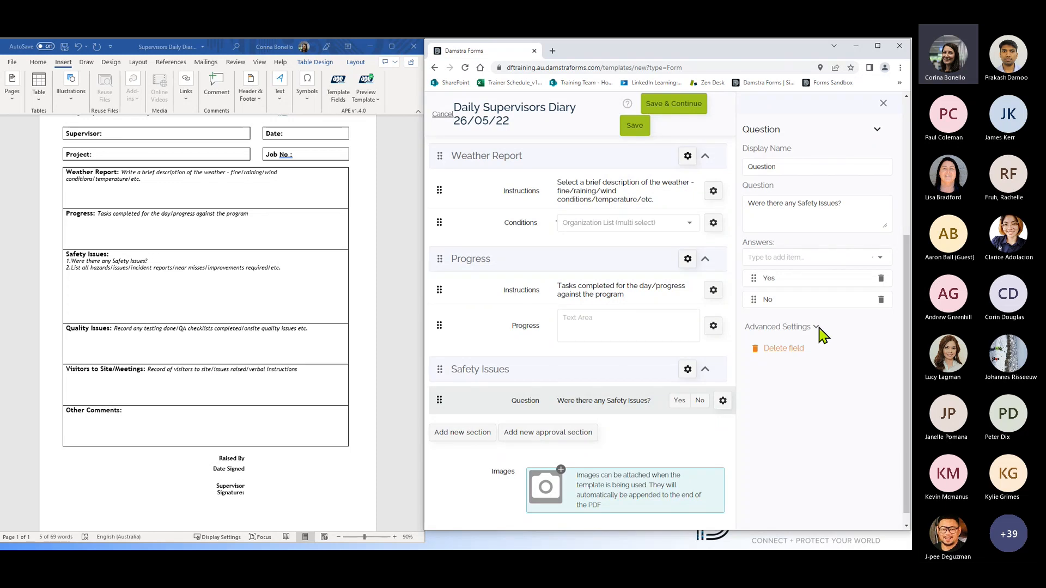
# Step: Attach an action to the safety question using the Corrective Action template, with Auto Popup set to When Yes
pyautogui.click(815, 328)
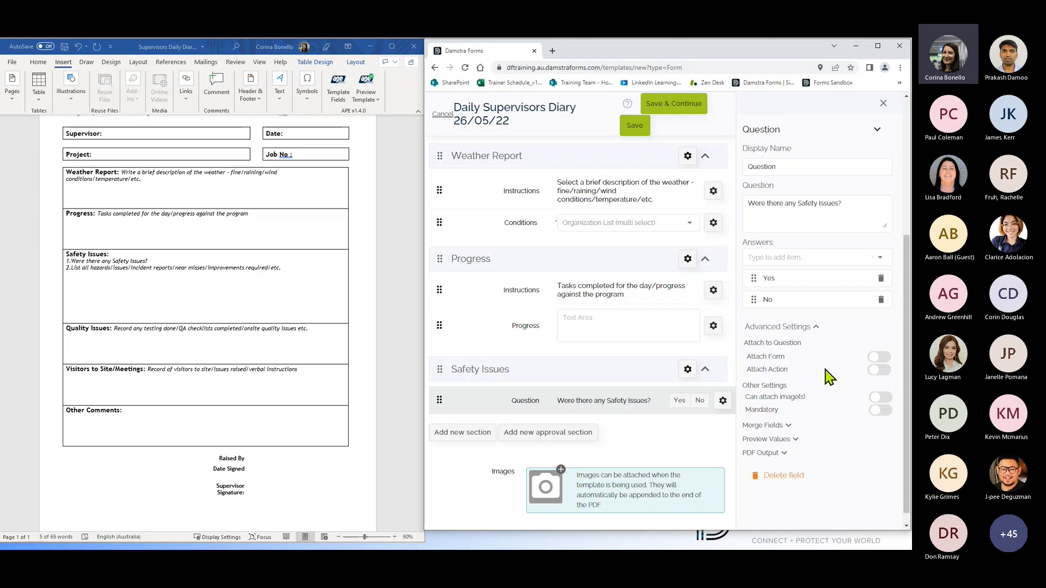
pyautogui.click(878, 370)
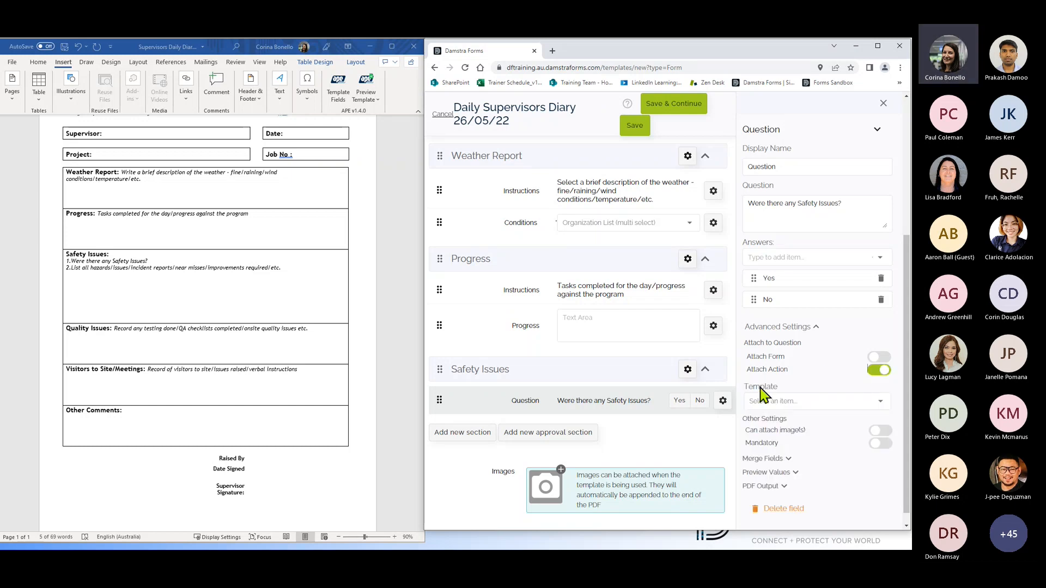
pyautogui.click(881, 403)
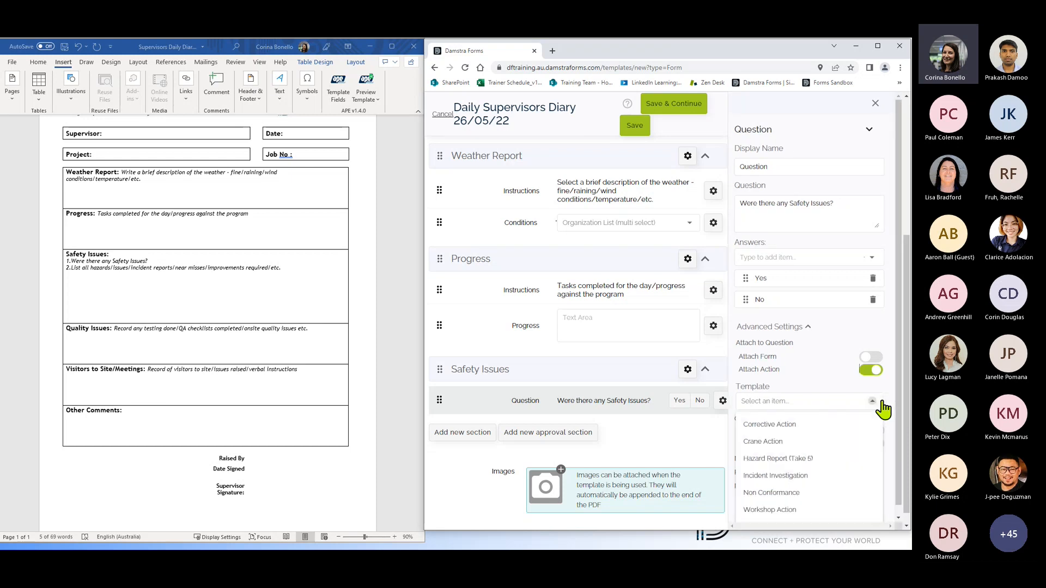
pyautogui.click(781, 428)
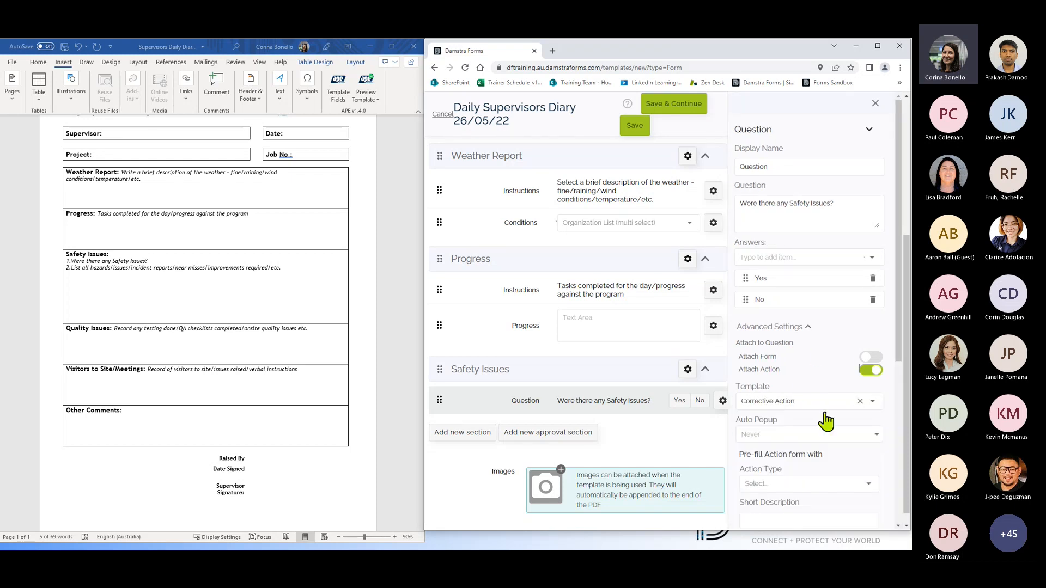
pyautogui.scroll(-1, 815, 419)
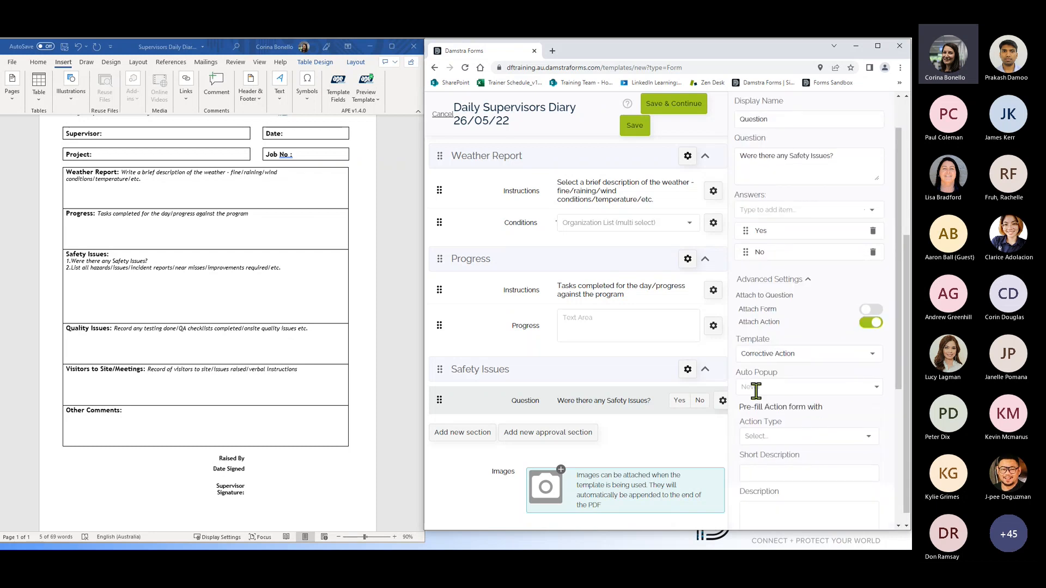
pyautogui.click(879, 388)
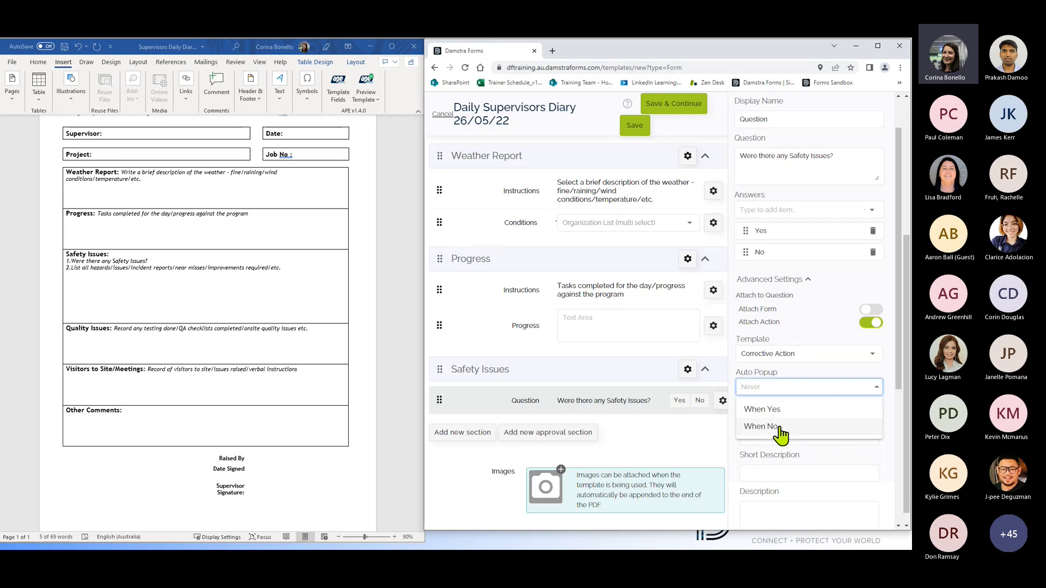
pyautogui.click(783, 411)
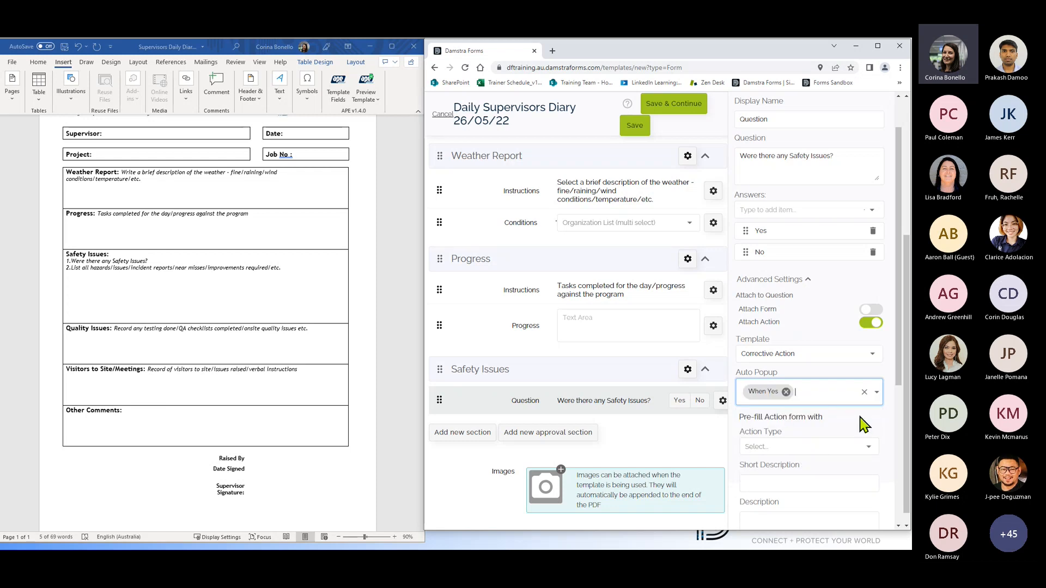
# Step: Examine the pre-fill fields for the attached Corrective Action, including the Action Type options, and look over the form's sections
pyautogui.scroll(-1, 865, 423)
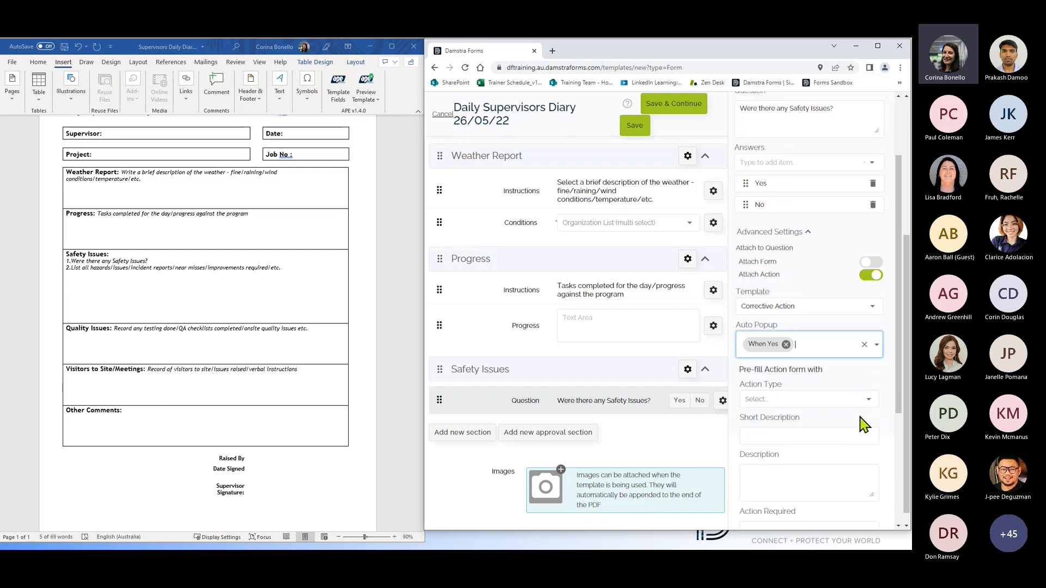
pyautogui.click(868, 402)
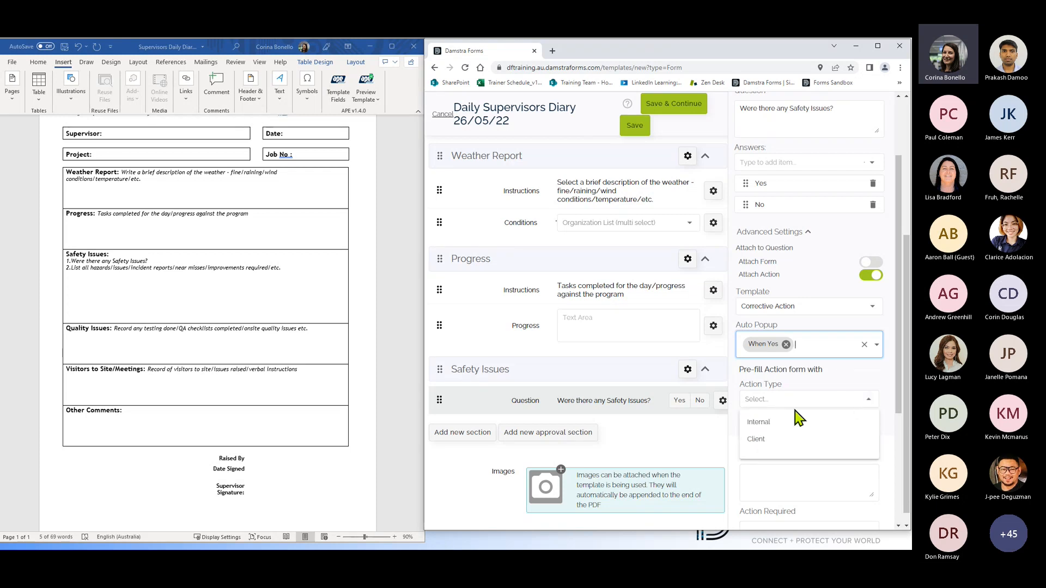
pyautogui.click(825, 375)
pyautogui.scroll(-2, 809, 462)
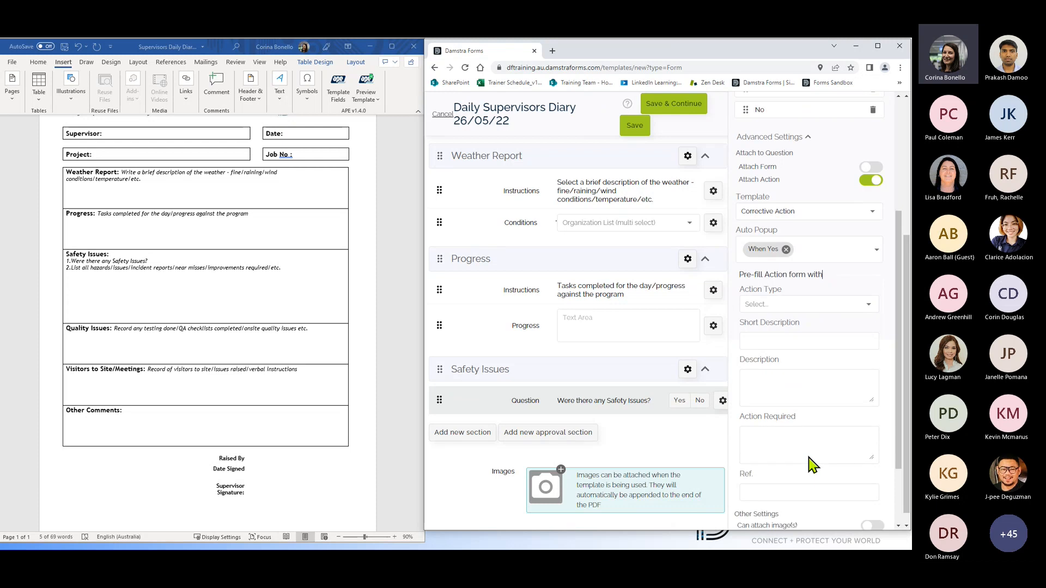
pyautogui.scroll(-2, 811, 461)
pyautogui.scroll(7, 810, 461)
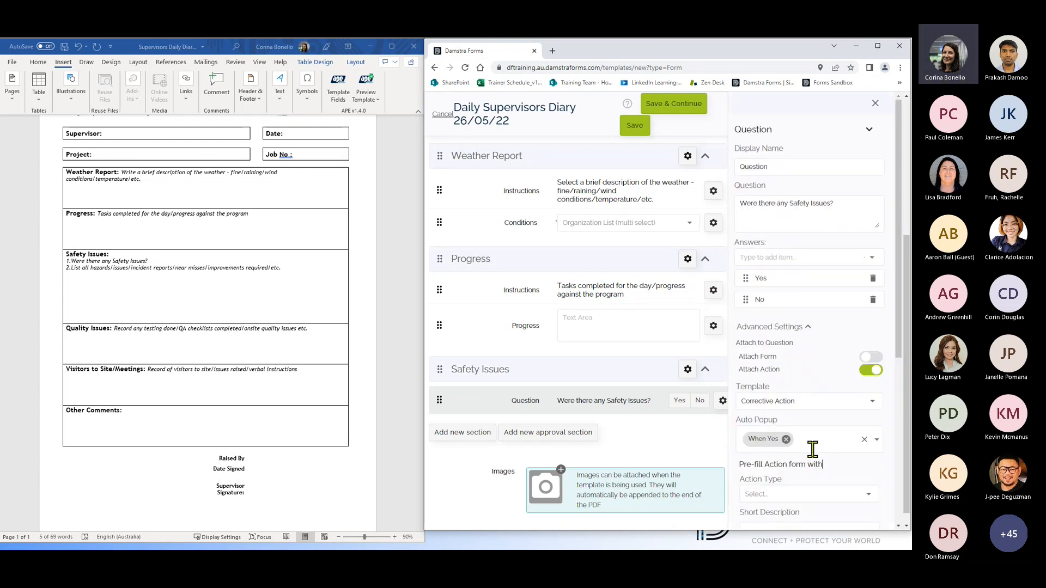
pyautogui.scroll(3, 814, 447)
pyautogui.scroll(-3, 833, 403)
pyautogui.scroll(3, 830, 402)
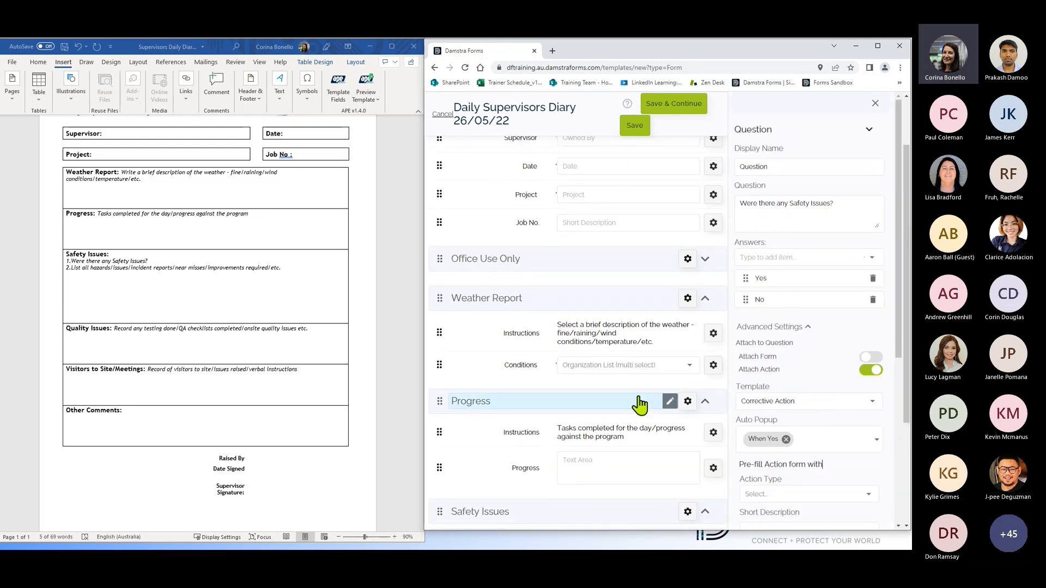
pyautogui.scroll(-3, 640, 403)
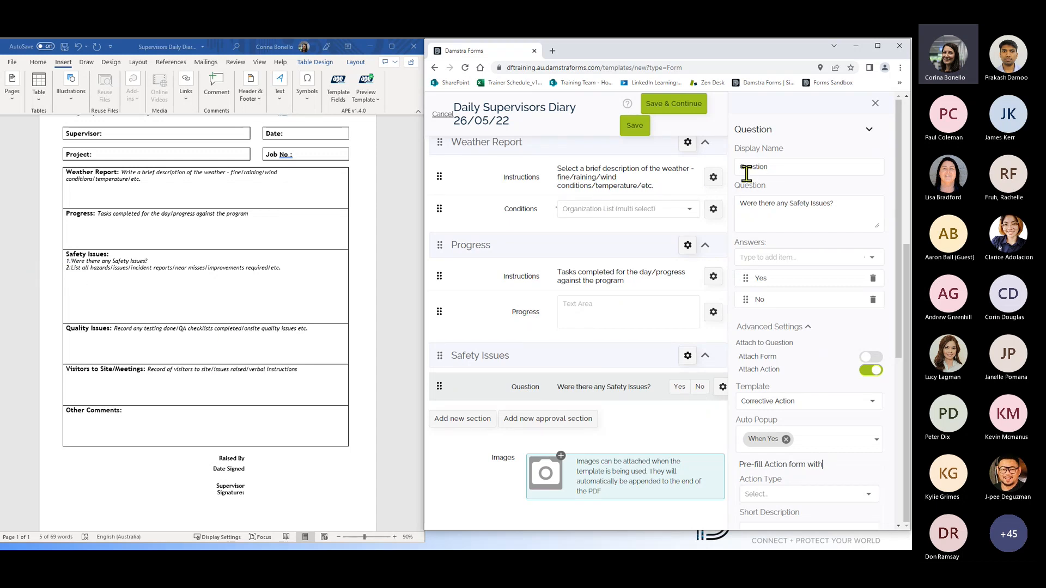
# Step: Set the safety question's display name to "1." and close its settings
pyautogui.doubleClick(774, 167)
pyautogui.write('1.')
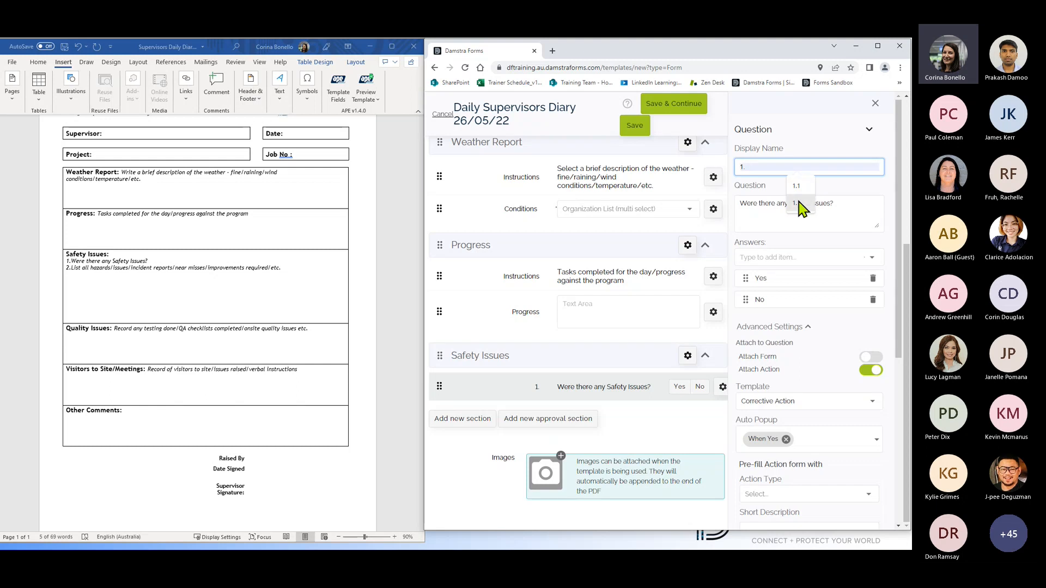
pyautogui.click(799, 203)
pyautogui.click(875, 104)
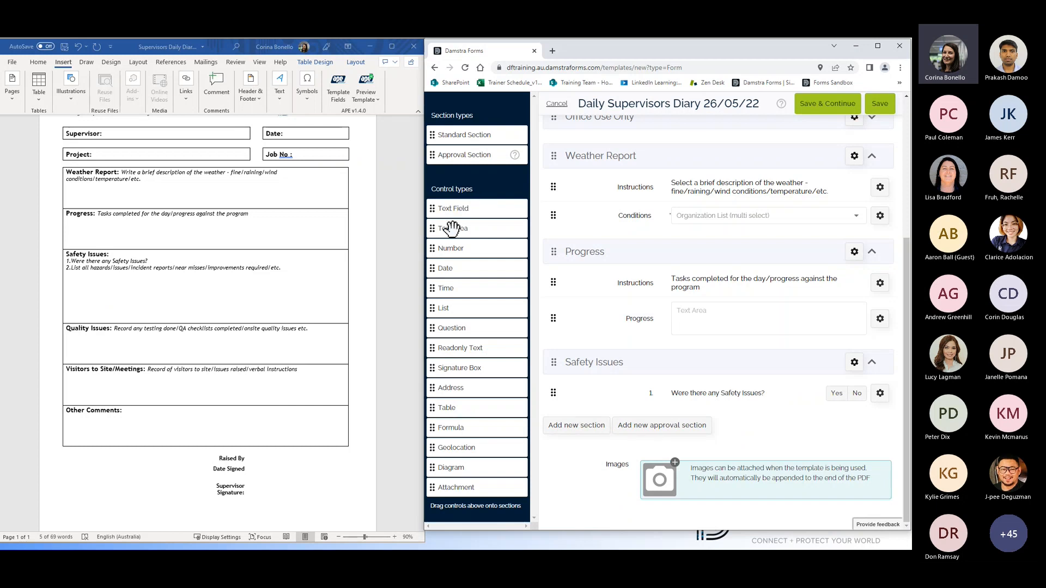
# Step: Add a Text Area control named "Harzards" below the question in the Safety Issues section
pyautogui.moveTo(452, 228); pyautogui.dragTo(584, 433)
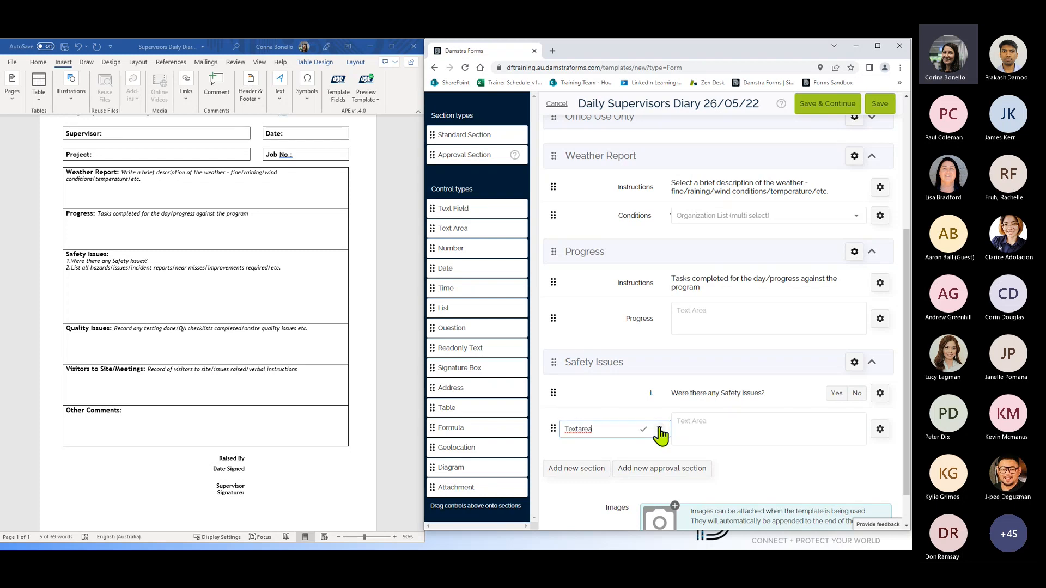
pyautogui.press('BackSpace')
pyautogui.press('BackSpace')
pyautogui.press('BackSpace')
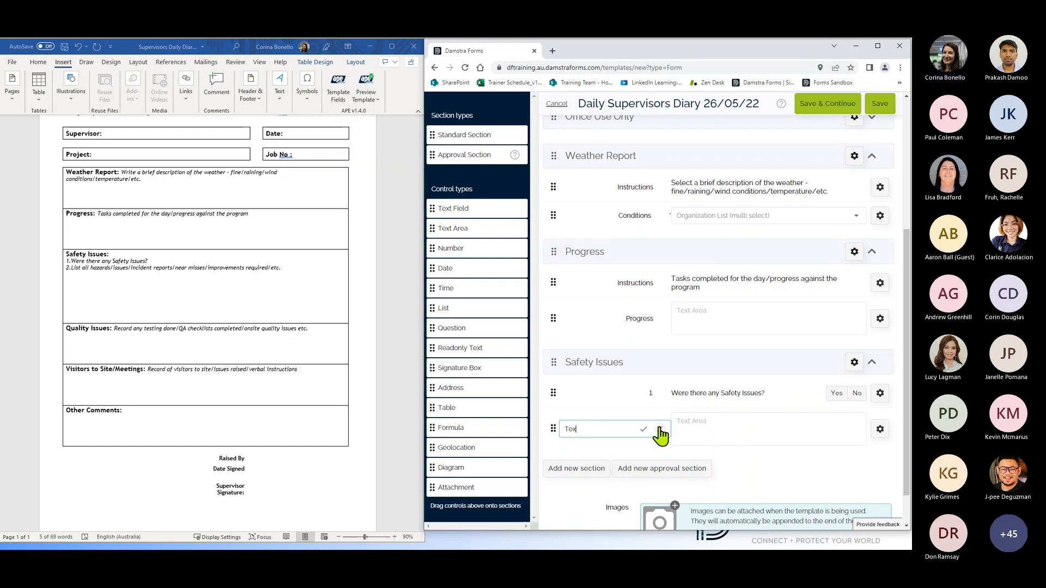
pyautogui.write('H')
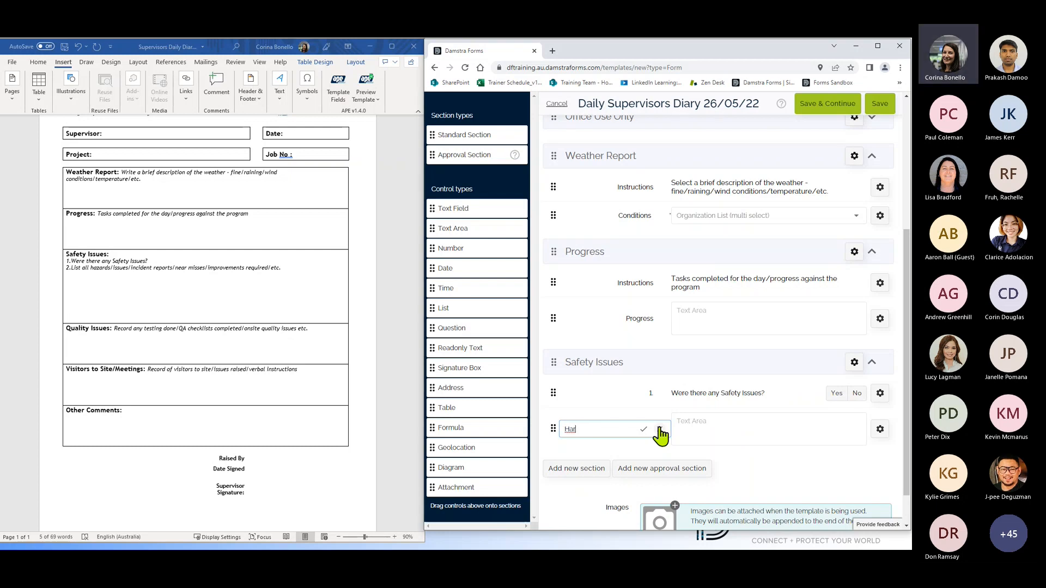
pyautogui.write('arzards')
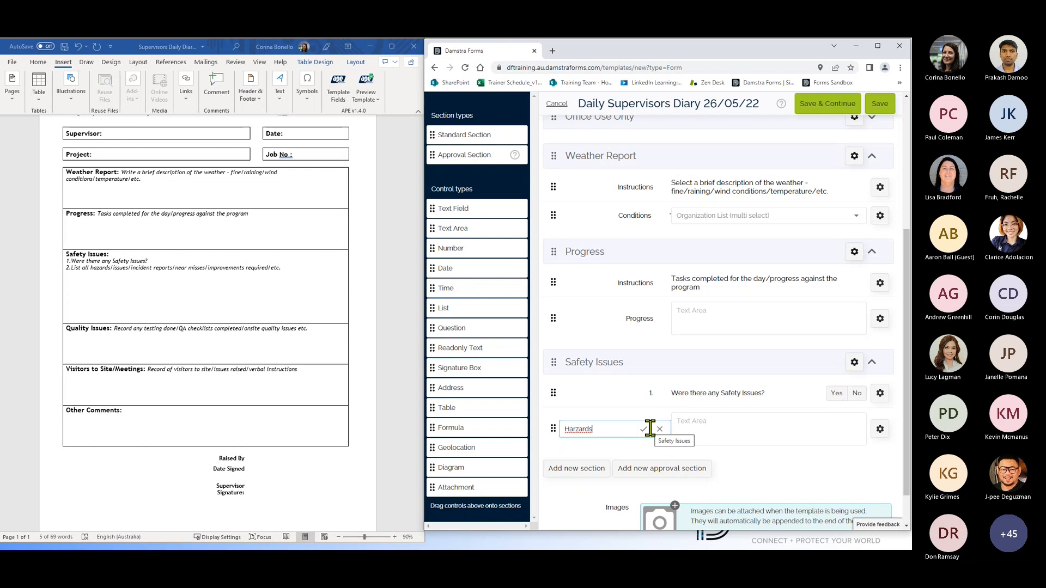
pyautogui.click(644, 430)
# Step: Insert a Readonly Text control named "Instructions" between the safety question and the Harzards text area
pyautogui.moveTo(464, 350); pyautogui.dragTo(626, 433)
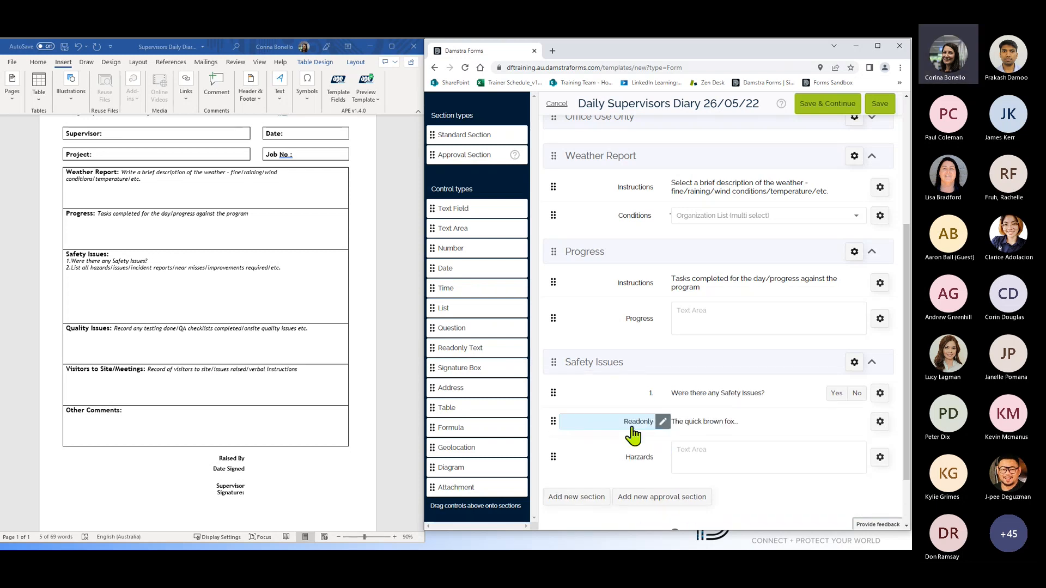
pyautogui.click(663, 422)
pyautogui.press('BackSpace')
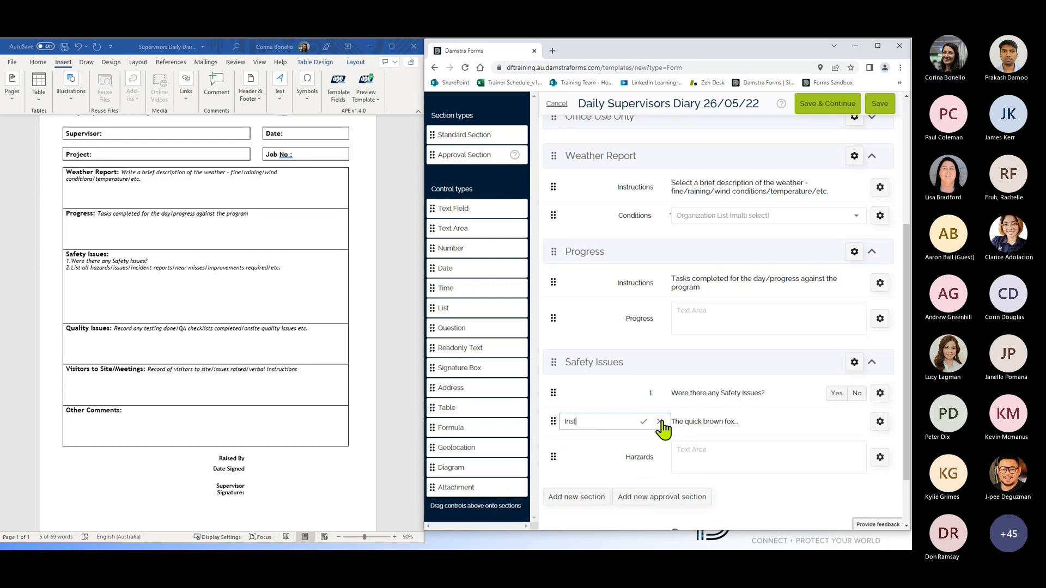
# Step: Copy "List all hazards/issues/incident reports/near misses/improvements required/etc." from the Word document into the Safety Issues instructions' readonly value and close its settings
pyautogui.click(693, 422)
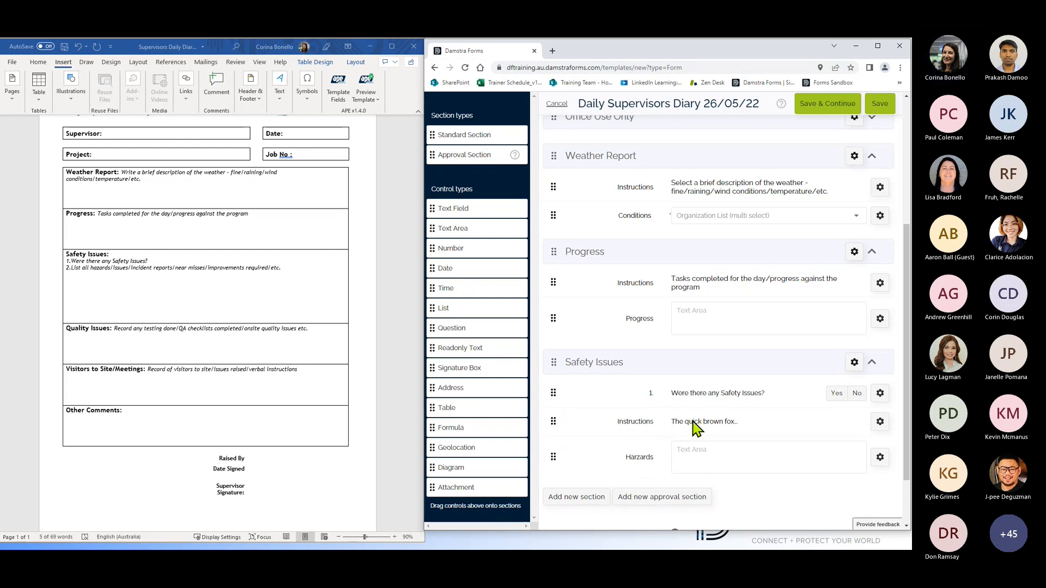
pyautogui.click(71, 268)
pyautogui.moveTo(71, 269); pyautogui.dragTo(283, 267)
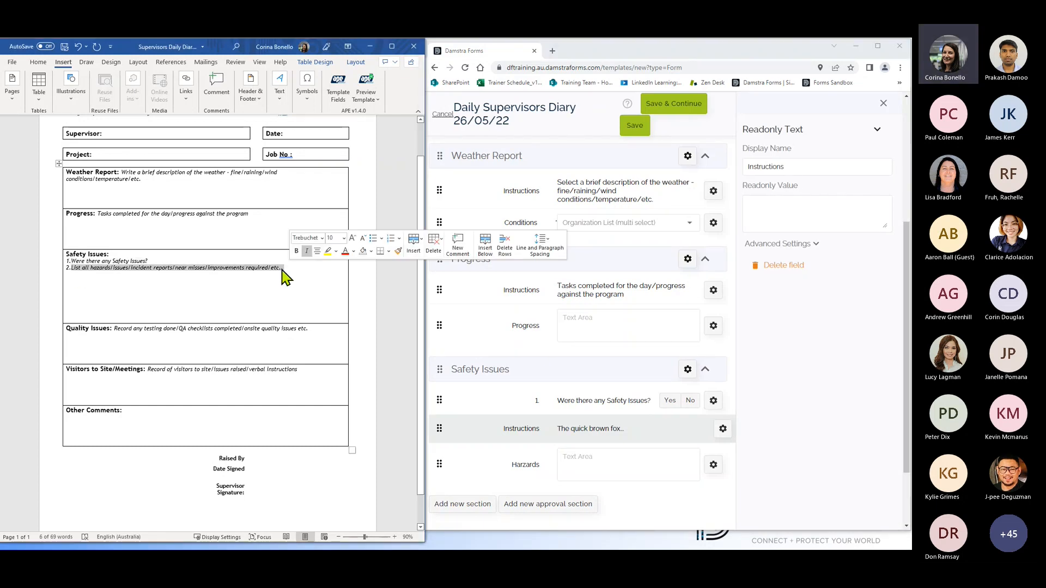
pyautogui.rightClick(282, 269)
pyautogui.click(302, 304)
pyautogui.click(766, 206)
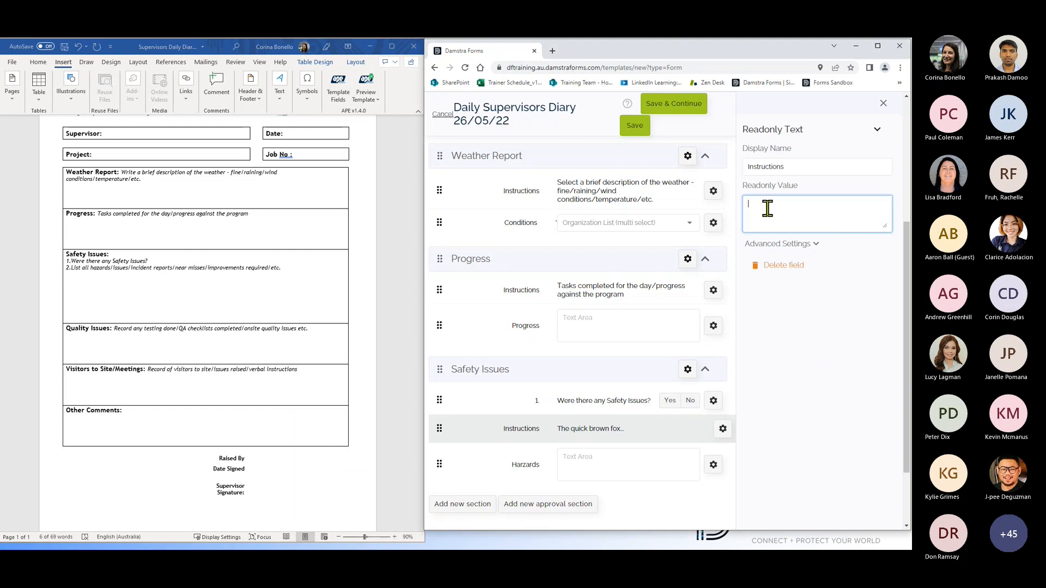
pyautogui.rightClick(768, 209)
pyautogui.click(791, 284)
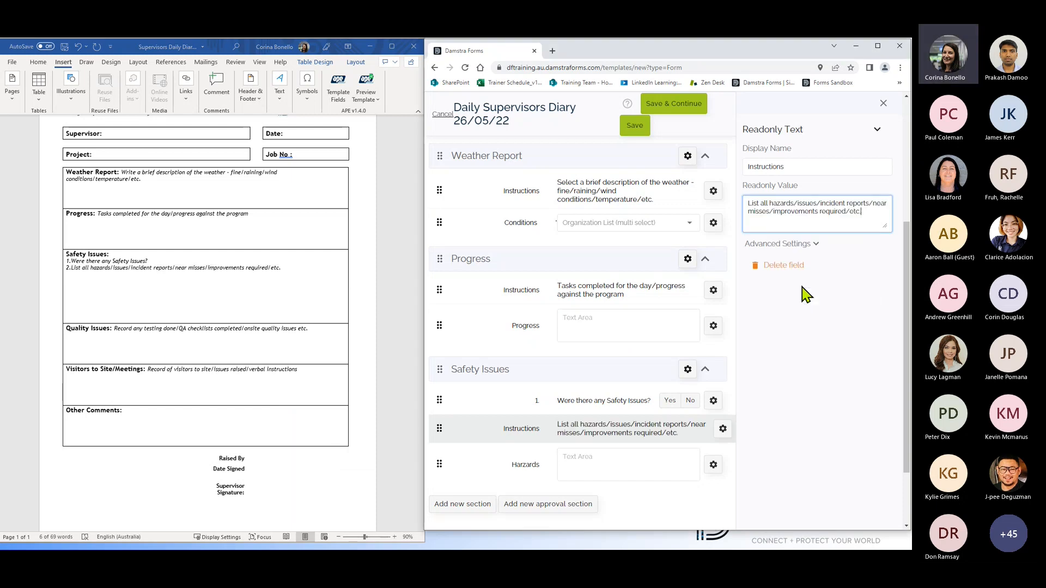
pyautogui.click(883, 103)
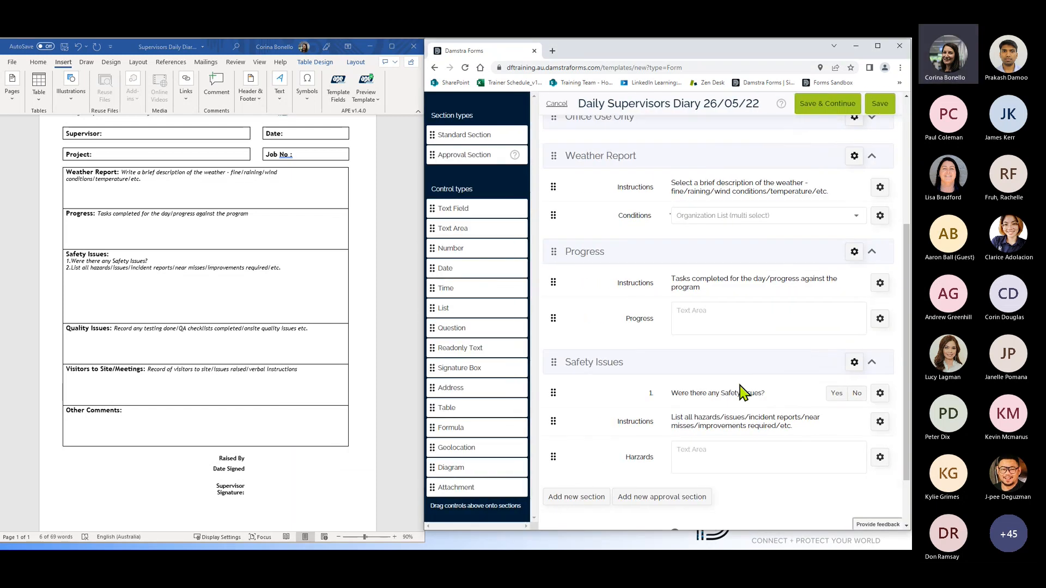
# Step: Rename the readonly Instructions control in the Safety Issues section as "2."
pyautogui.scroll(-2, 728, 245)
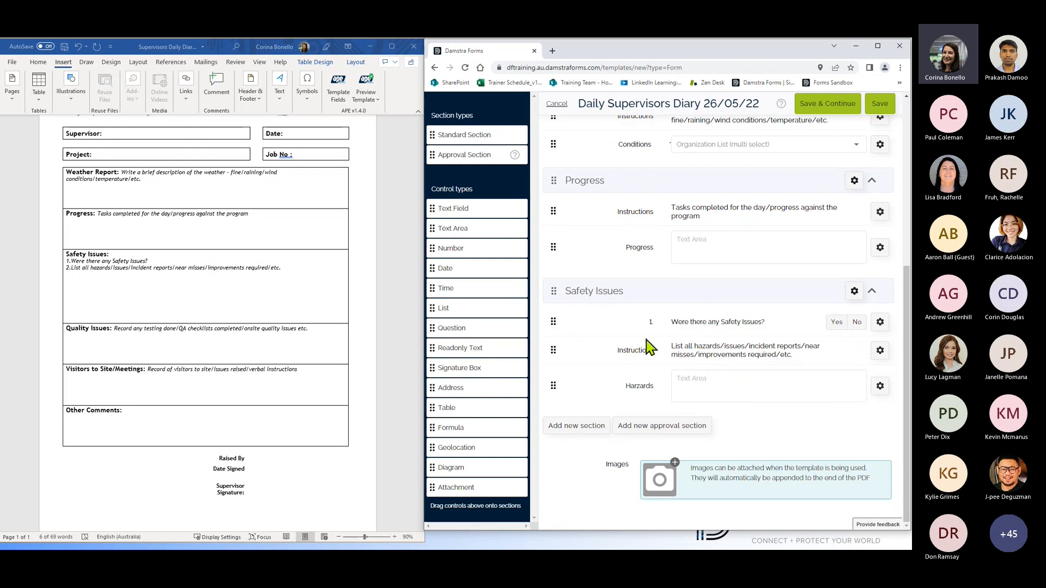
pyautogui.click(663, 351)
pyautogui.press('BackSpace')
pyautogui.press('BackSpace')
pyautogui.press('BackSpace')
pyautogui.press('BackSpace')
pyautogui.press('BackSpace')
pyautogui.press('BackSpace')
pyautogui.write('2')
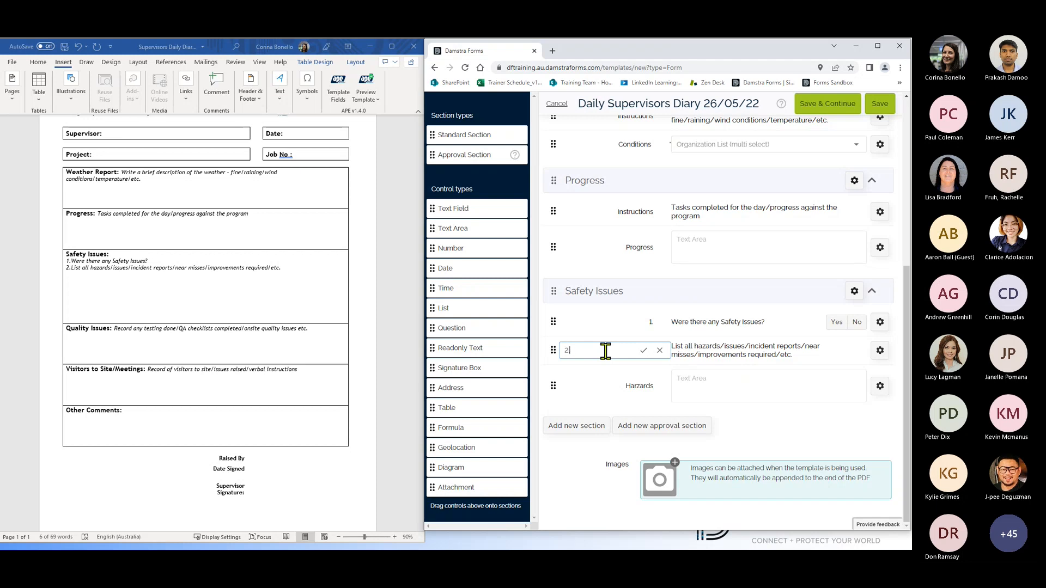
pyautogui.click(644, 350)
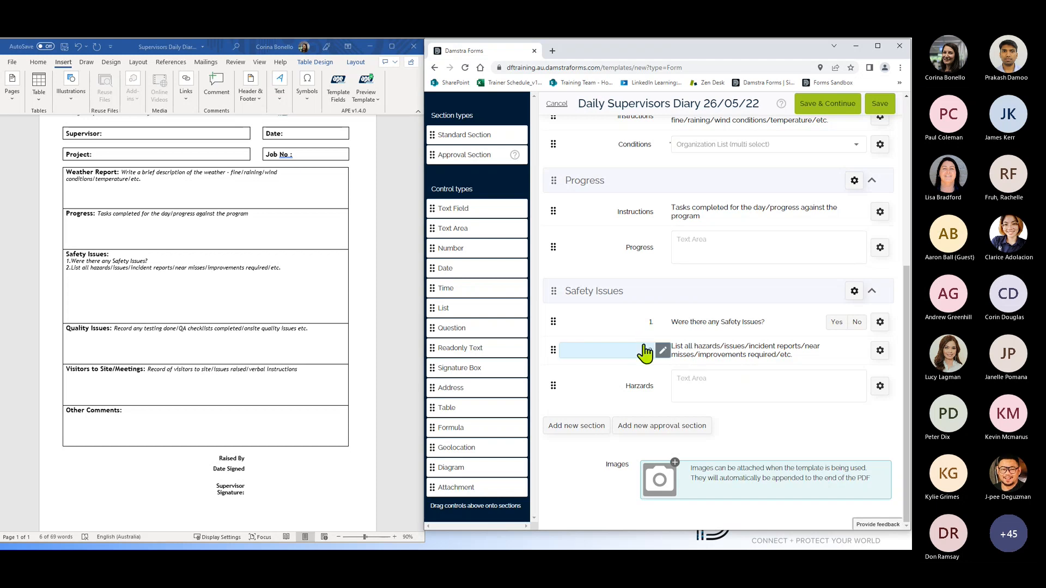
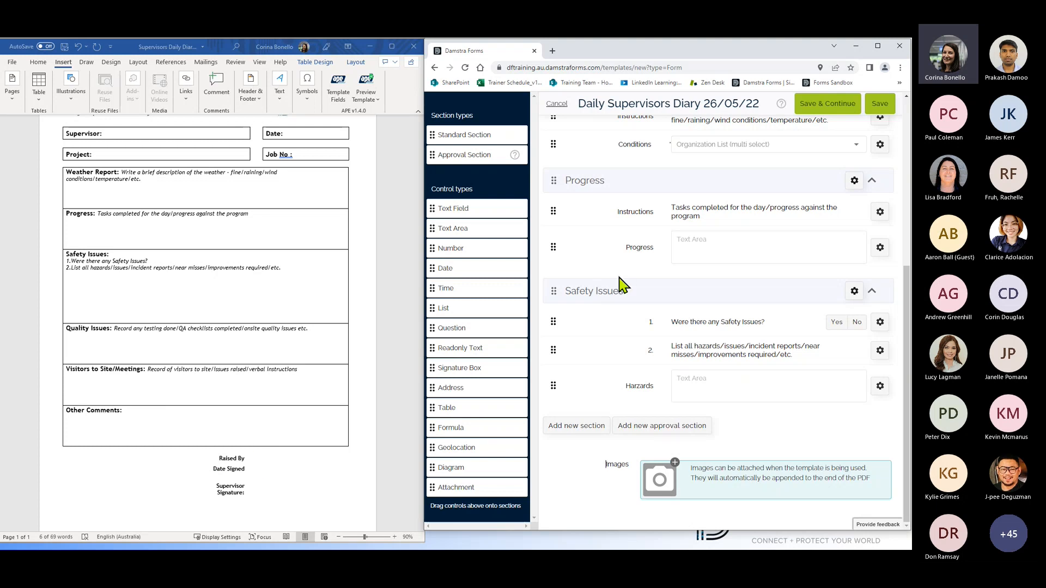
# Step: Add a new standard section named "Supervisors Signature" after the Safety Issues section
pyautogui.click(577, 436)
pyautogui.click(636, 428)
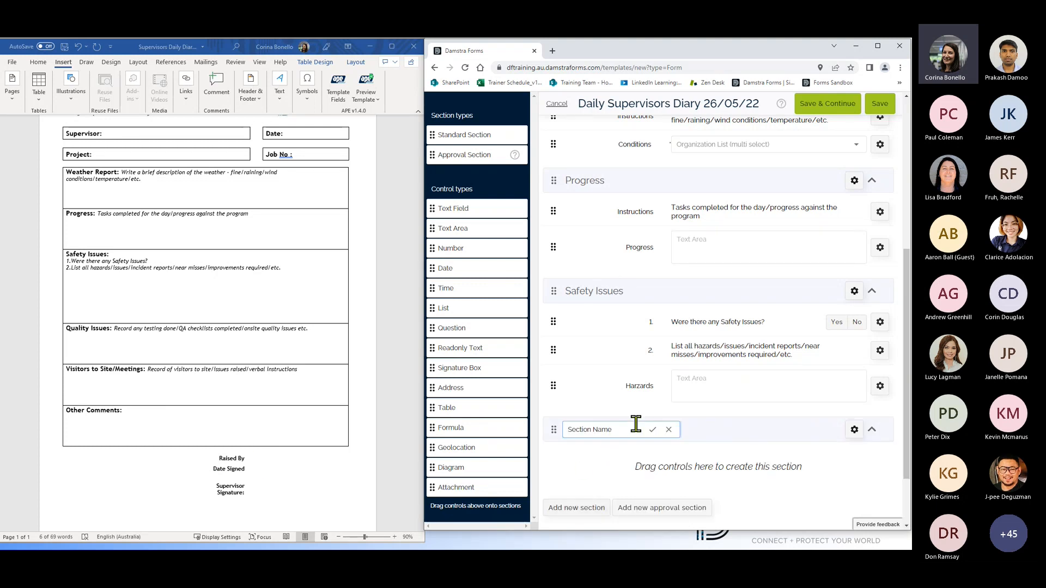
pyautogui.press('BackSpace')
pyautogui.press('BackSpace')
pyautogui.press('BackSpace')
pyautogui.press('BackSpace')
pyautogui.press('BackSpace')
pyautogui.press('BackSpace')
pyautogui.press('BackSpace')
pyautogui.press('BackSpace')
pyautogui.write('Supervisors Signature')
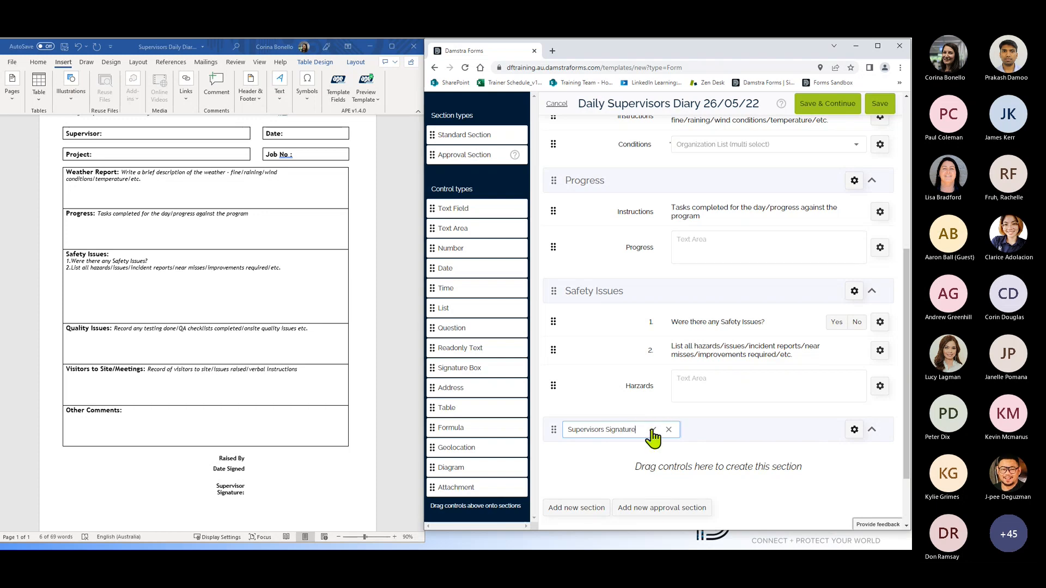
pyautogui.click(652, 429)
# Step: Add a Formula control named "Raised By" to the Supervisors Signature section
pyautogui.scroll(-2, 652, 430)
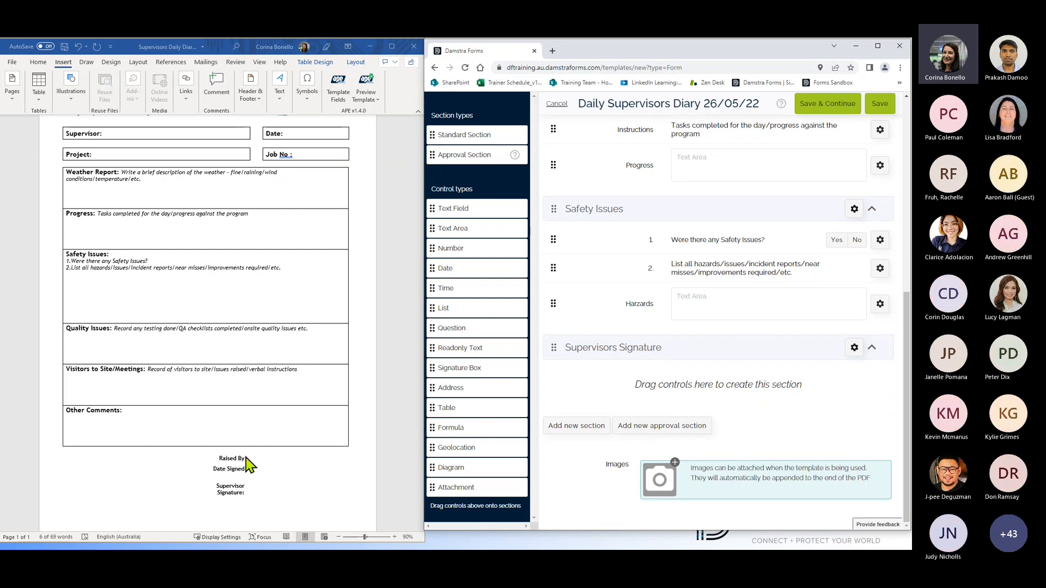
pyautogui.scroll(6, 627, 414)
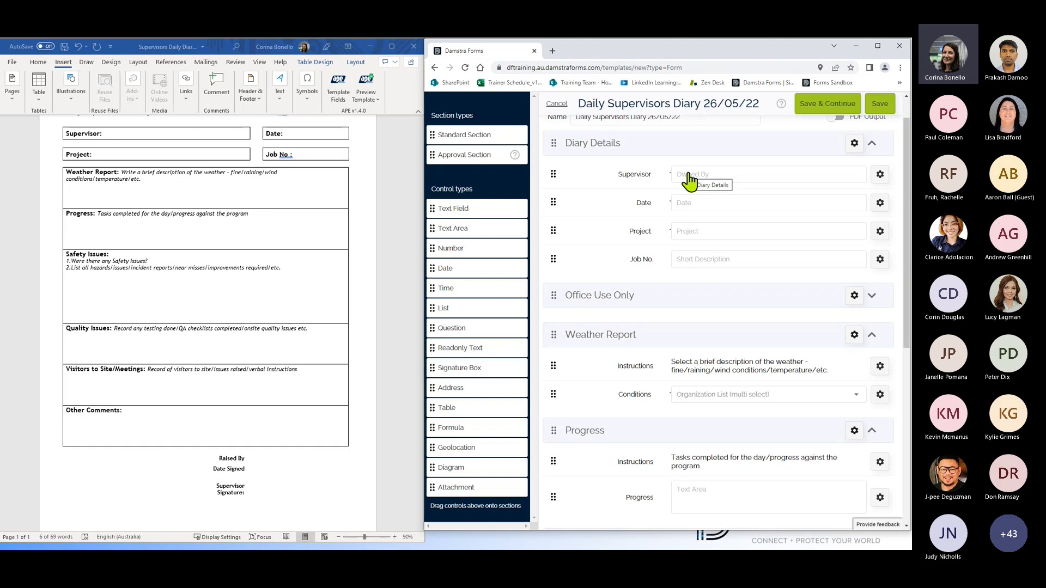
pyautogui.scroll(-6, 690, 180)
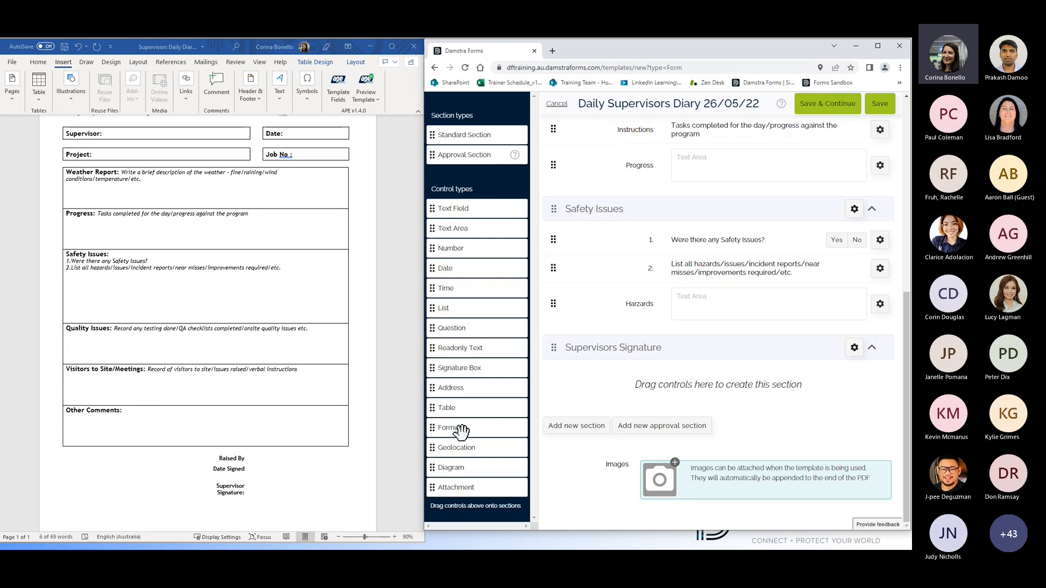
pyautogui.moveTo(460, 432)
pyautogui.mouseDown()
pyautogui.moveTo(467, 413)
pyautogui.moveTo(553, 381)
pyautogui.moveTo(595, 374)
pyautogui.moveTo(610, 388)
pyautogui.mouseUp()
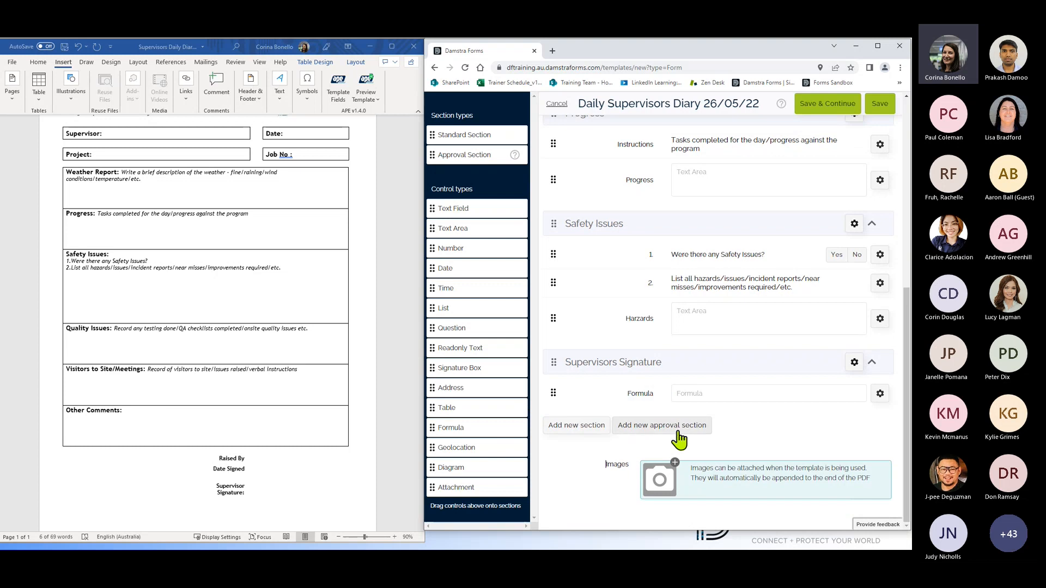
pyautogui.click(660, 395)
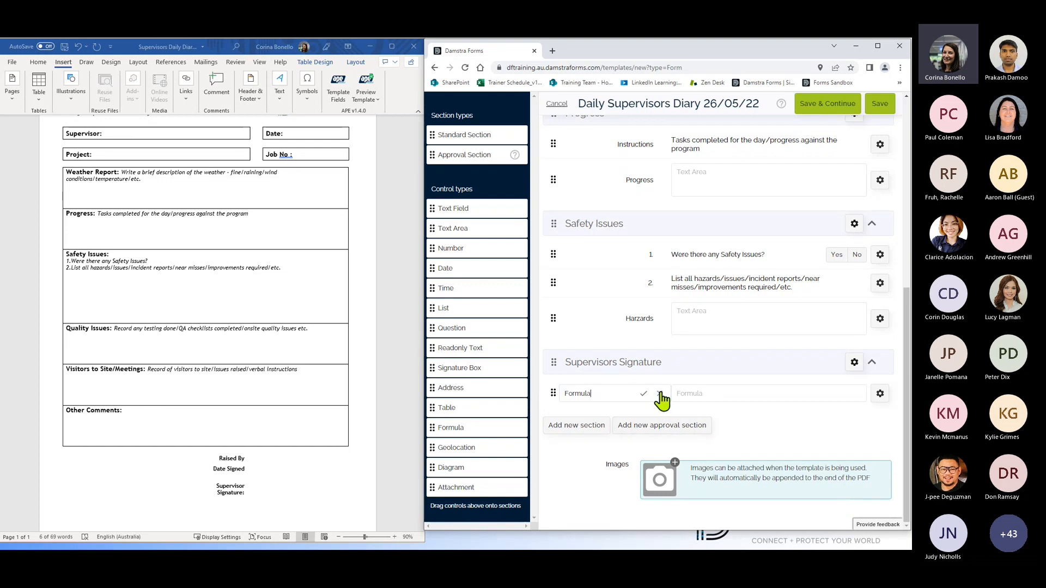
pyautogui.write('Raised By')
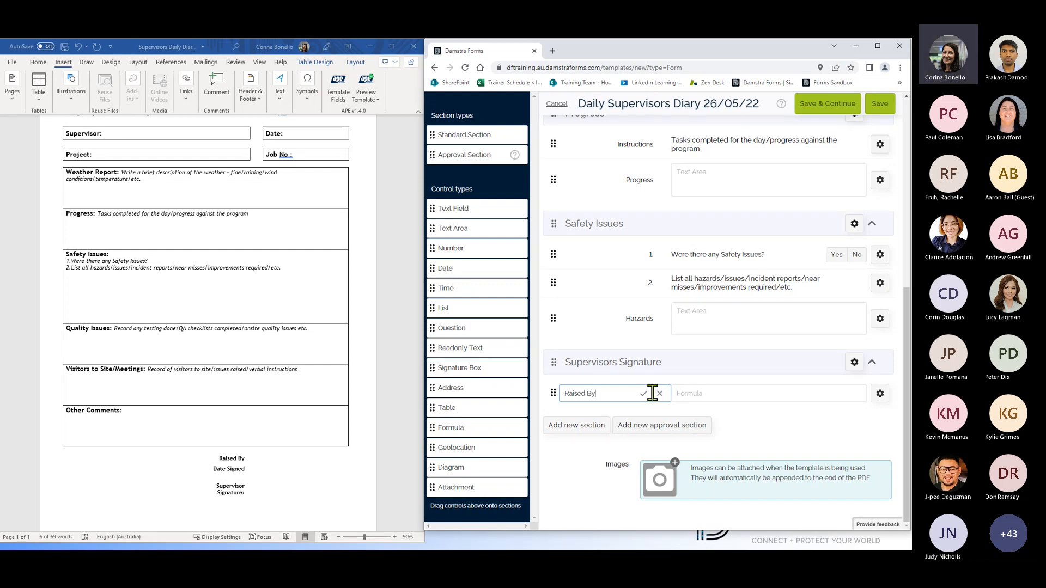
pyautogui.click(643, 394)
# Step: Open the settings of the Raised By formula control and turn on Show formula refs
pyautogui.scroll(1, 688, 387)
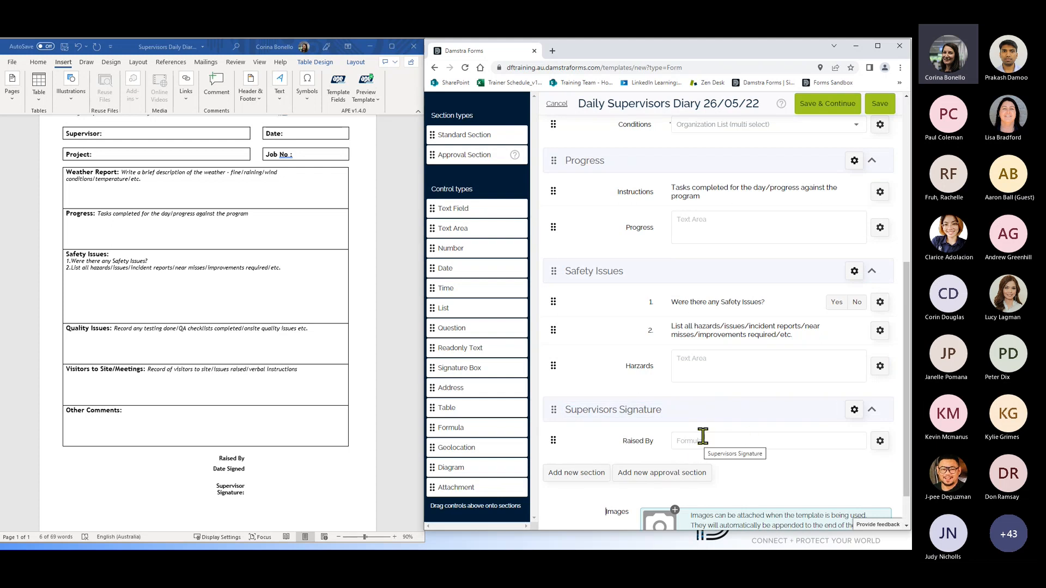
pyautogui.scroll(3, 705, 432)
pyautogui.scroll(-4, 708, 430)
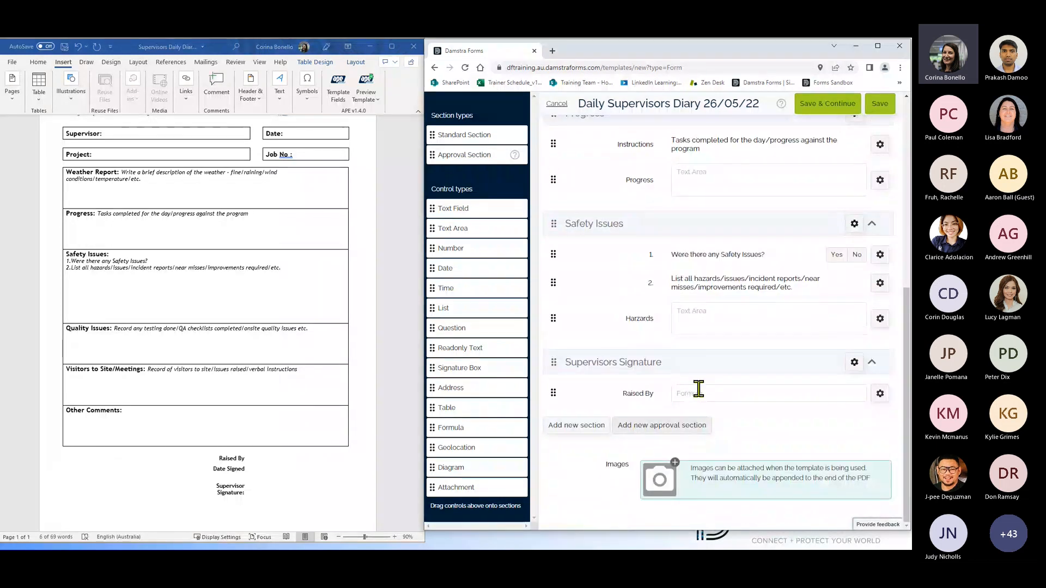
pyautogui.scroll(1, 695, 391)
pyautogui.scroll(5, 698, 387)
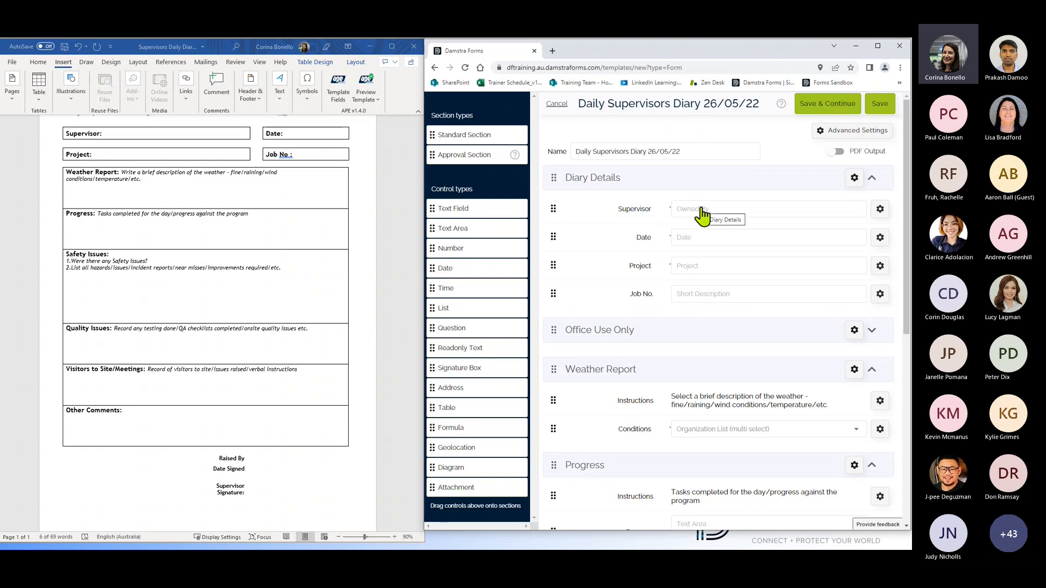
pyautogui.scroll(-6, 703, 216)
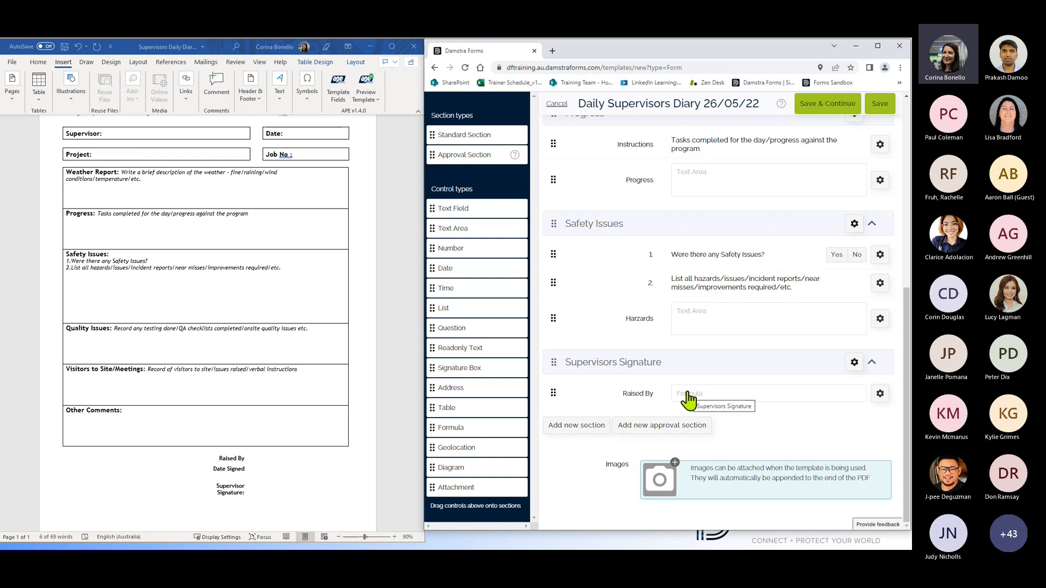
pyautogui.click(880, 393)
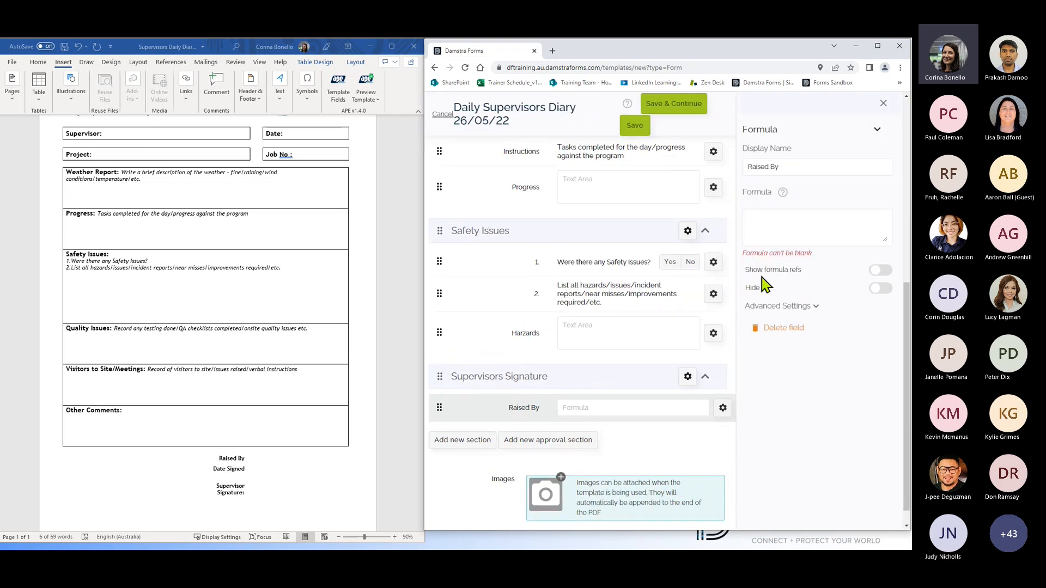
pyautogui.click(887, 273)
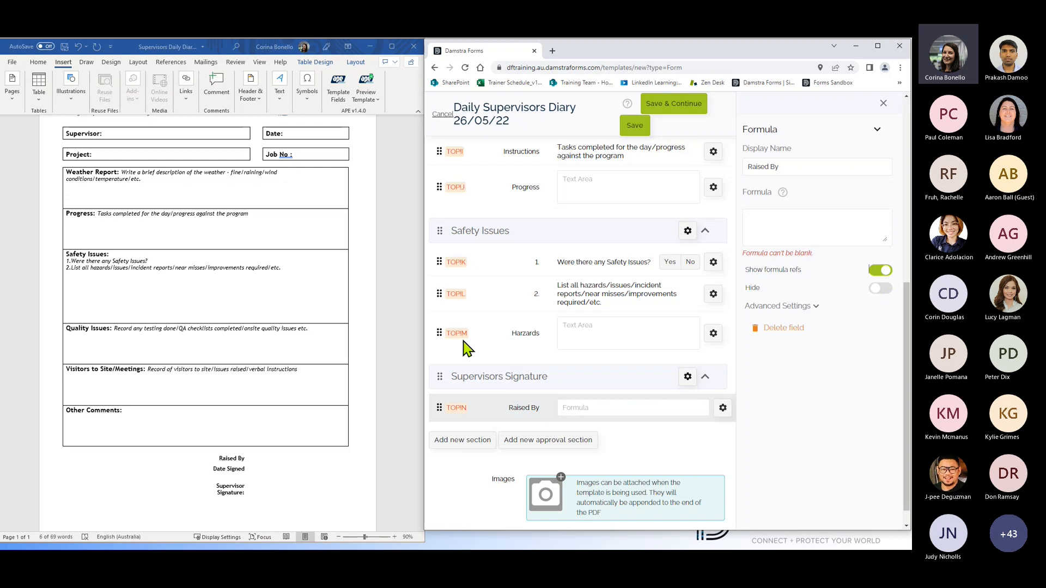
# Step: Set the Raised By formula to TOP!A, the reference of the Supervisor field in Diary Details
pyautogui.scroll(2, 467, 253)
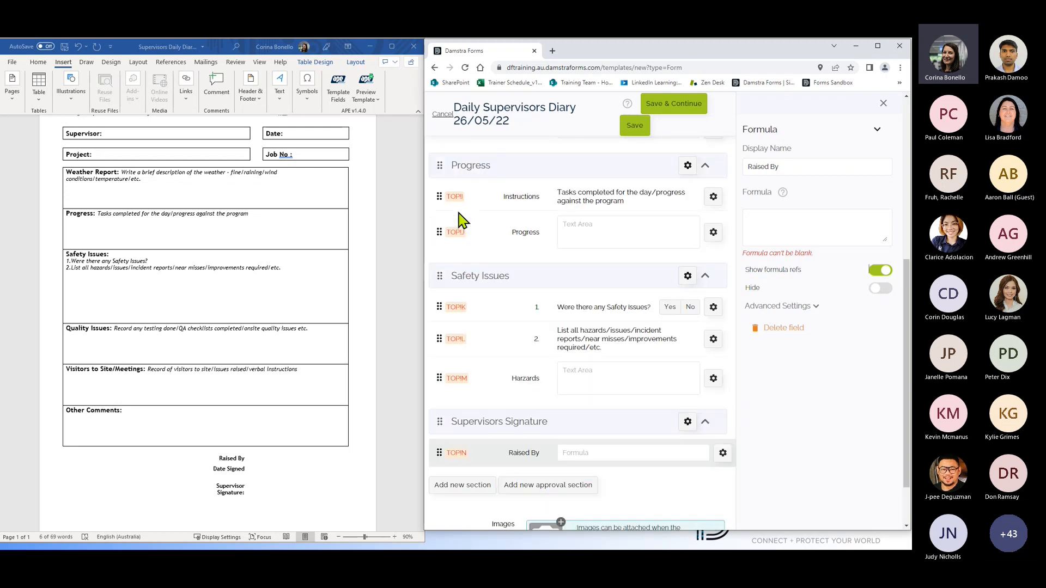
pyautogui.scroll(5, 467, 247)
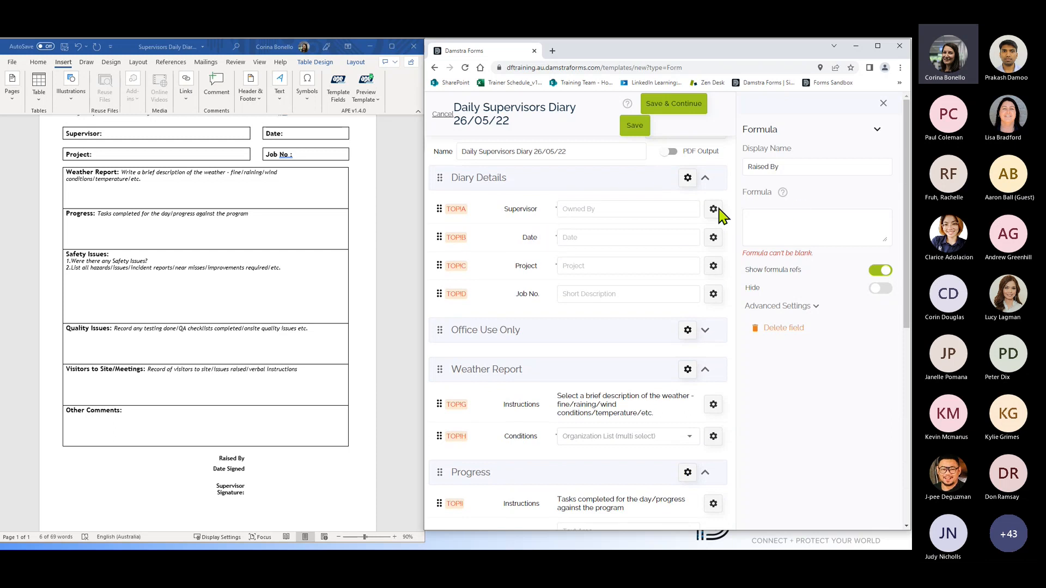
pyautogui.scroll(-7, 679, 392)
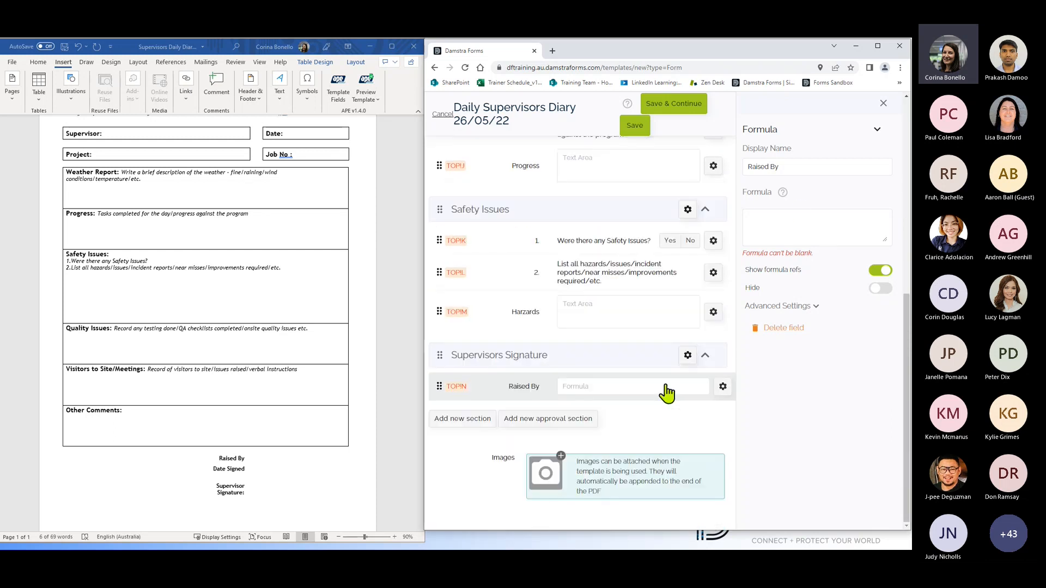
pyautogui.scroll(7, 630, 339)
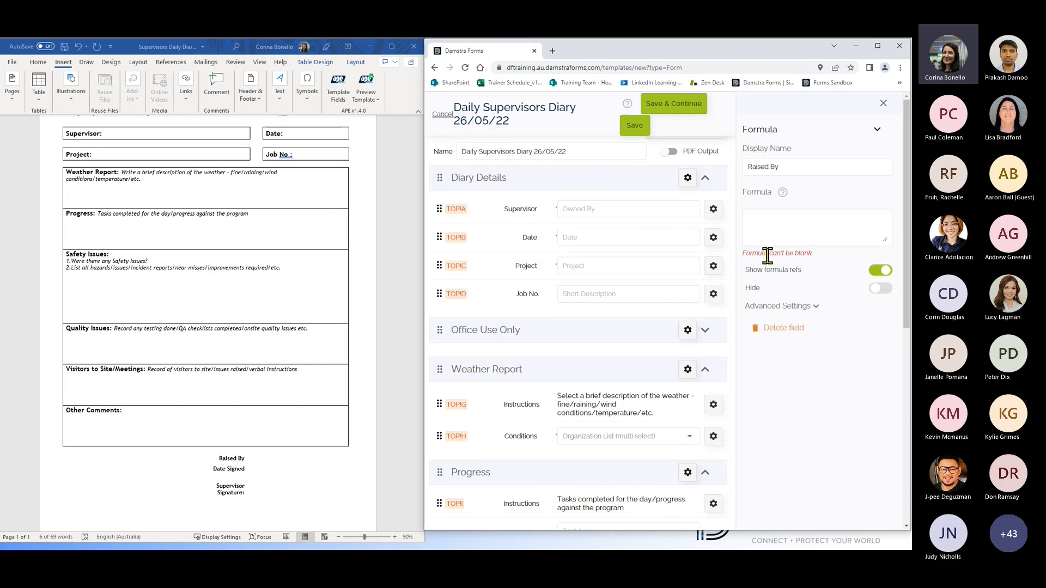
pyautogui.click(804, 230)
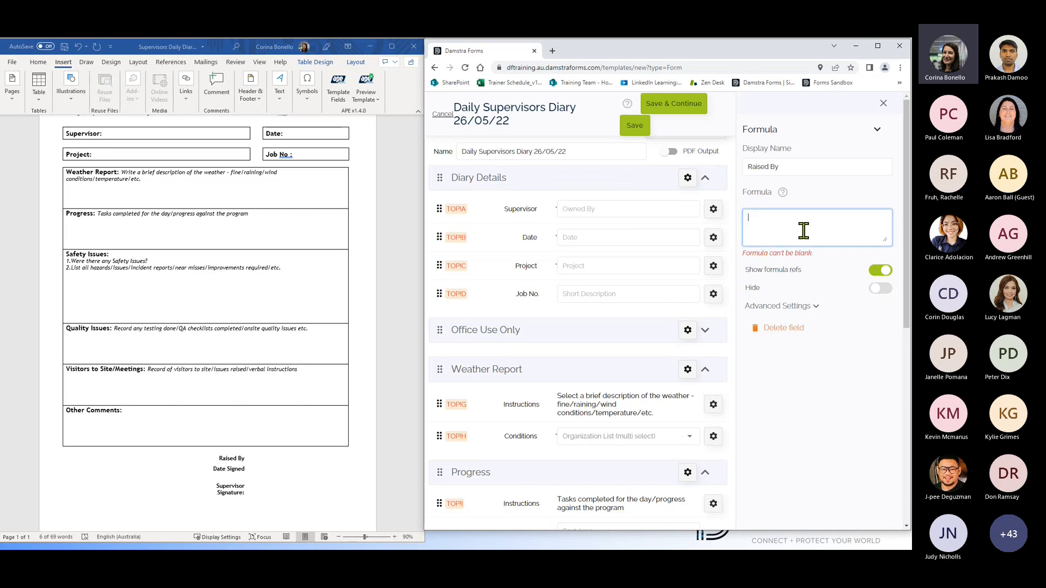
pyautogui.write('TOP!A')
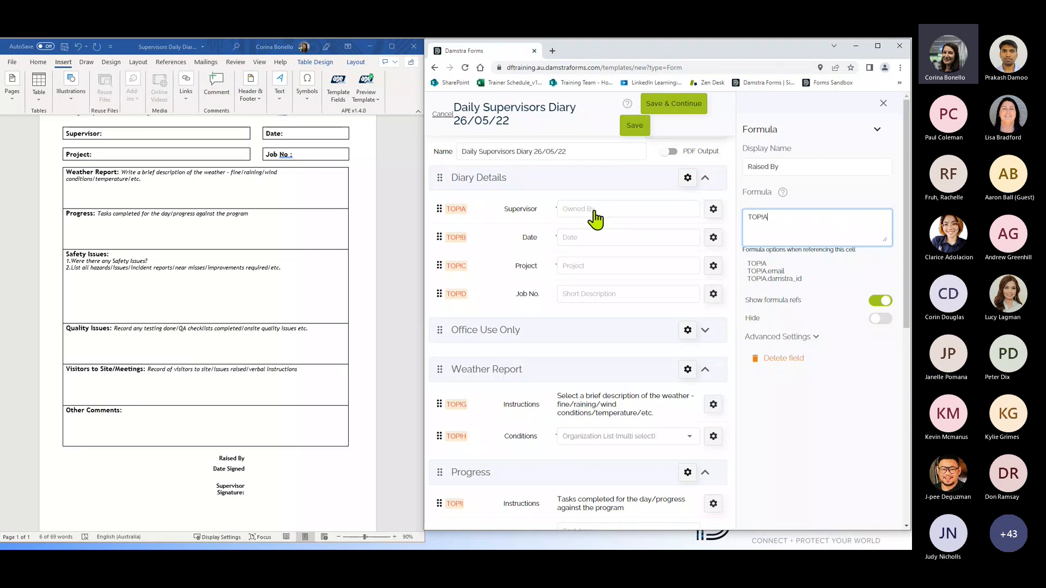
# Step: Turn off Show formula refs for the Raised By formula control and close its settings
pyautogui.scroll(-7, 627, 261)
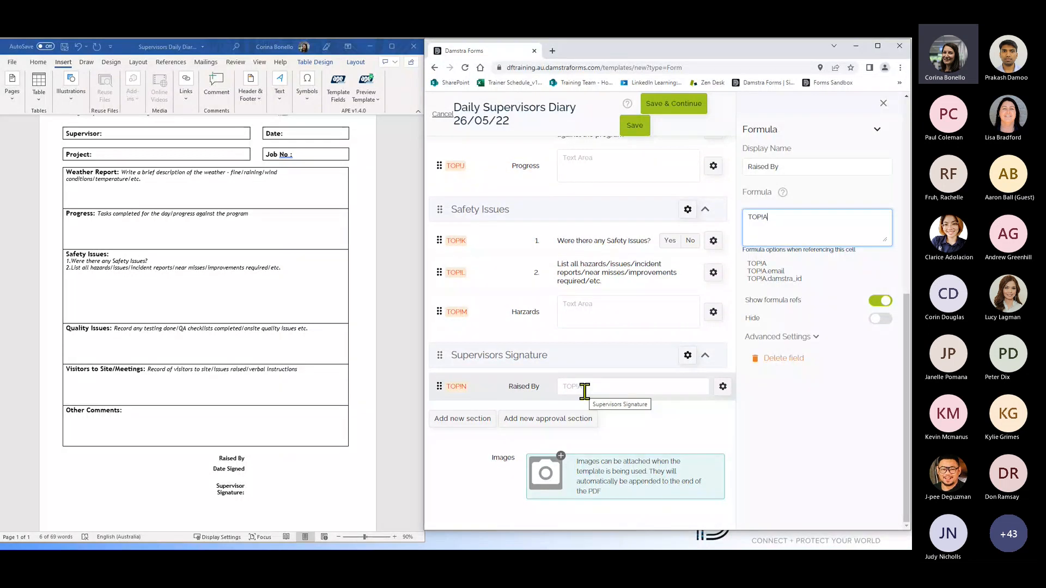
pyautogui.click(883, 103)
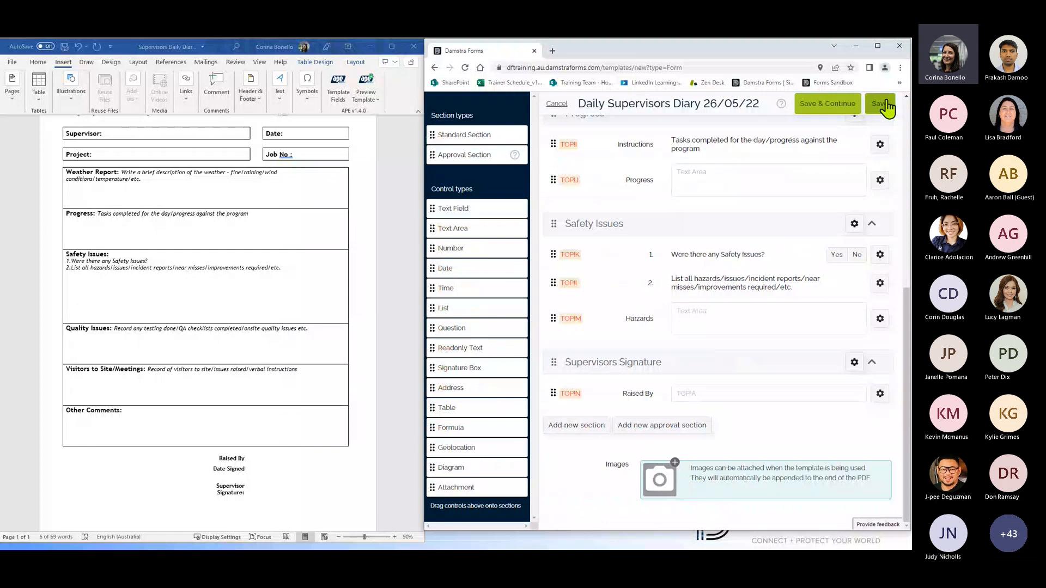
pyautogui.click(880, 393)
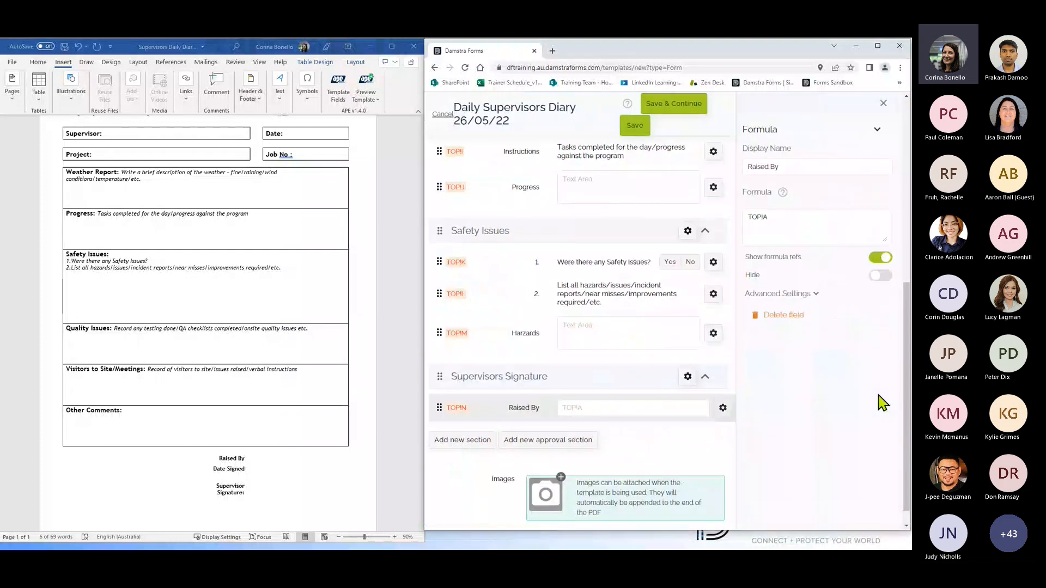
pyautogui.click(879, 255)
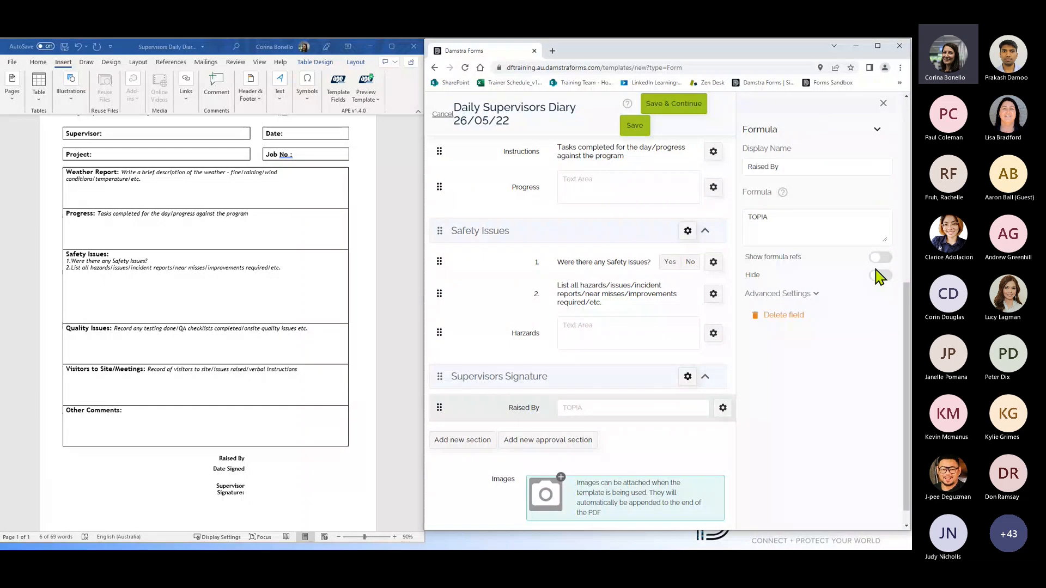
pyautogui.click(884, 104)
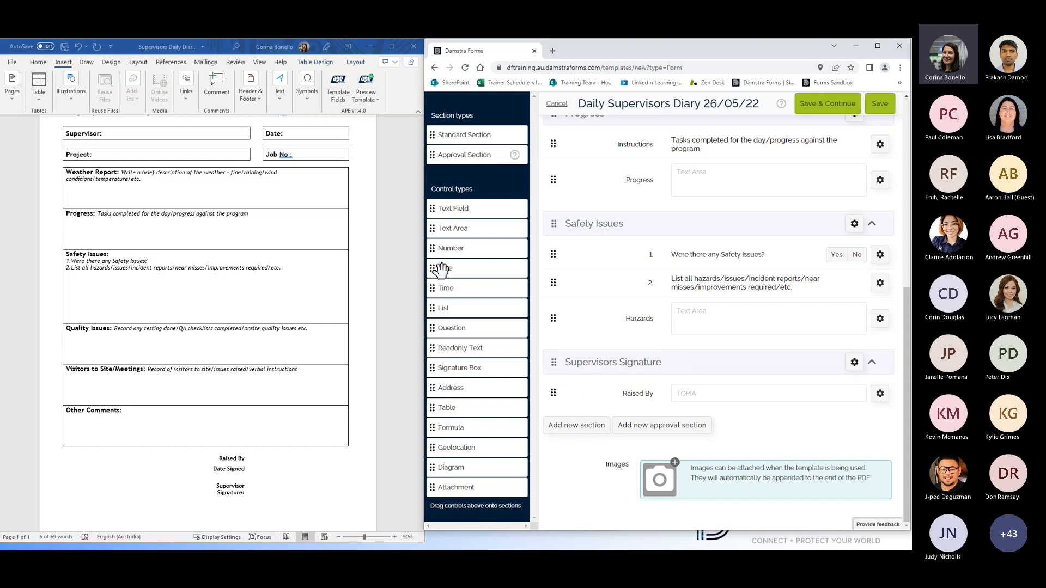
# Step: Add a Date control named "Date Signed" below Raised By in the Supervisors Signature section
pyautogui.moveTo(440, 268)
pyautogui.mouseDown()
pyautogui.moveTo(560, 335)
pyautogui.moveTo(585, 425)
pyautogui.mouseUp()
pyautogui.scroll(7, 598, 404)
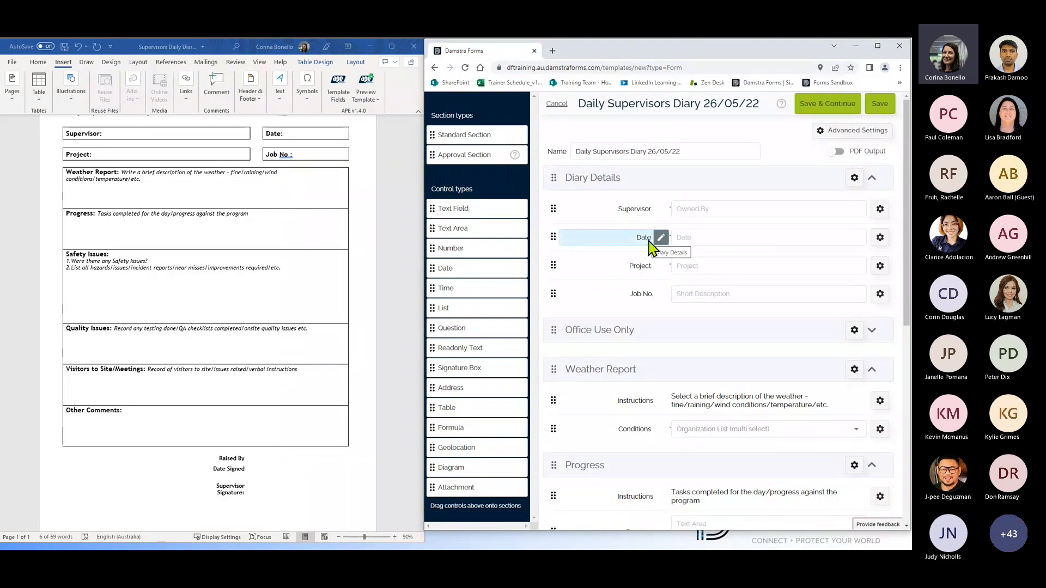
pyautogui.scroll(-7, 651, 248)
pyautogui.click(599, 392)
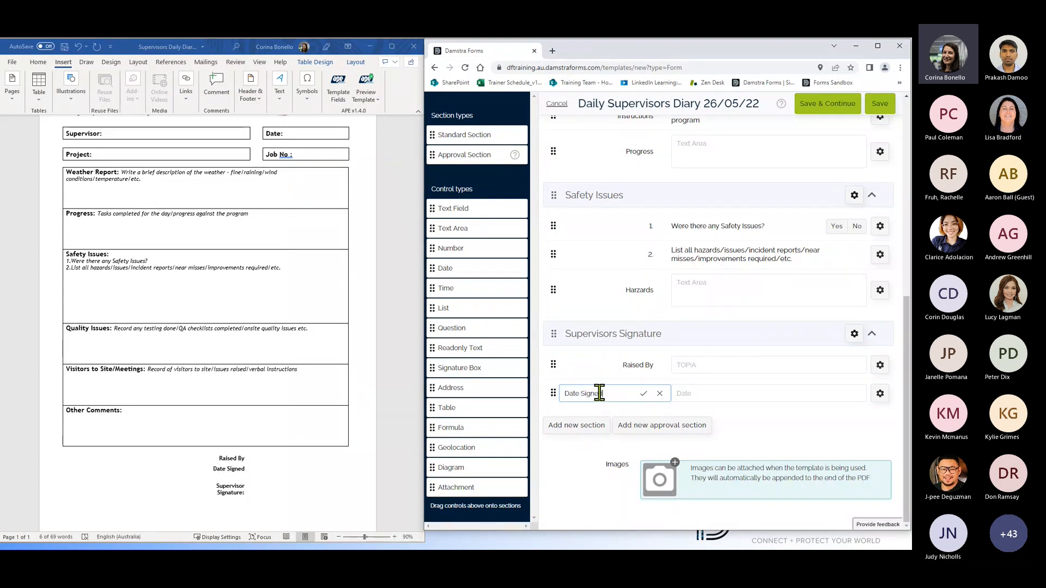
pyautogui.click(644, 394)
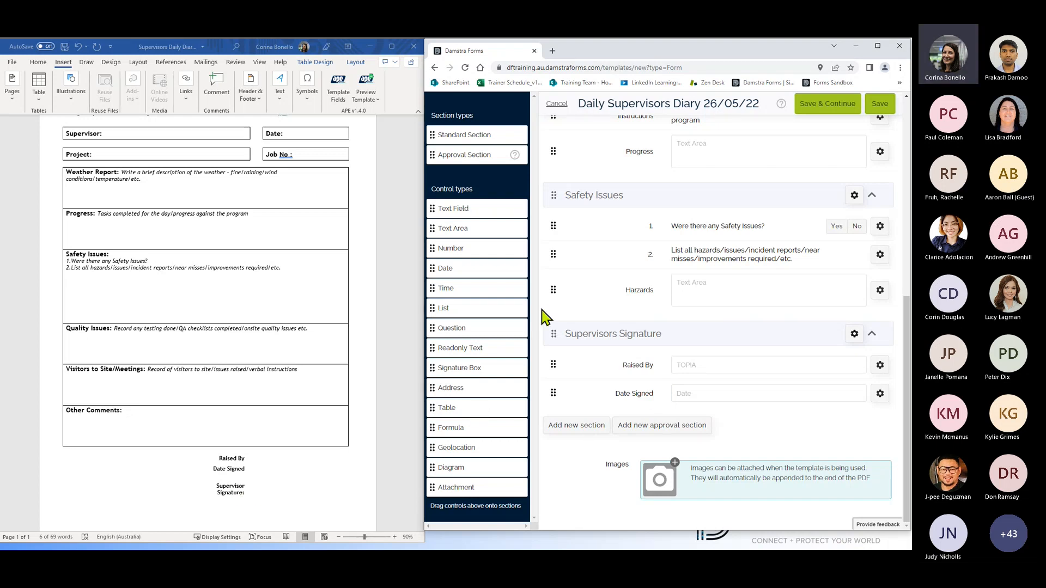
# Step: Add a Signature Box control named "Signature" below Date Signed in the Supervisors Signature section
pyautogui.moveTo(461, 370)
pyautogui.mouseDown()
pyautogui.moveTo(572, 432)
pyautogui.moveTo(652, 498)
pyautogui.moveTo(652, 434)
pyautogui.mouseUp()
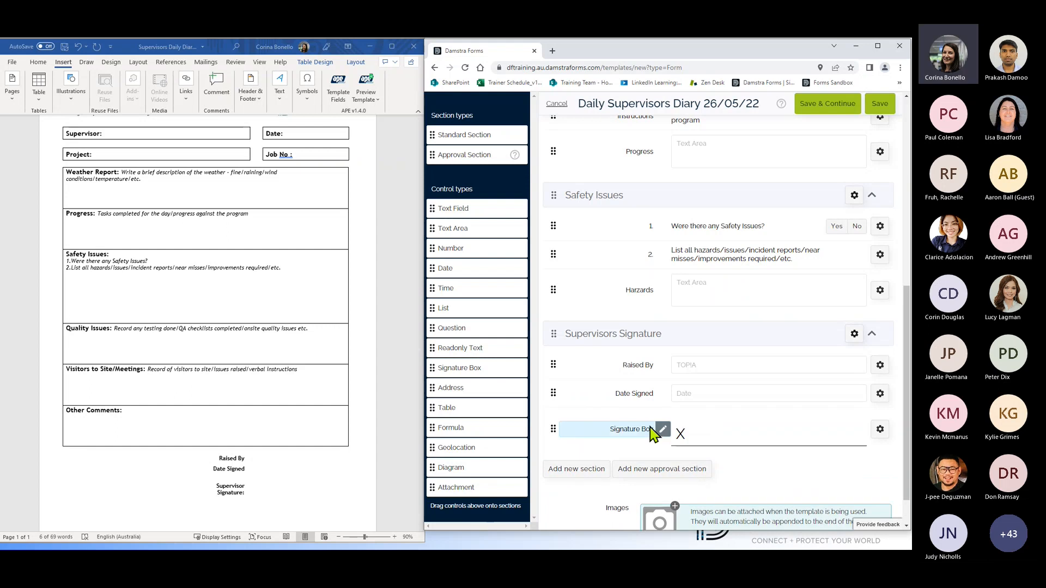
pyautogui.click(662, 430)
pyautogui.press('BackSpace')
pyautogui.press('BackSpace')
pyautogui.press('BackSpace')
pyautogui.press('BackSpace')
pyautogui.click(787, 478)
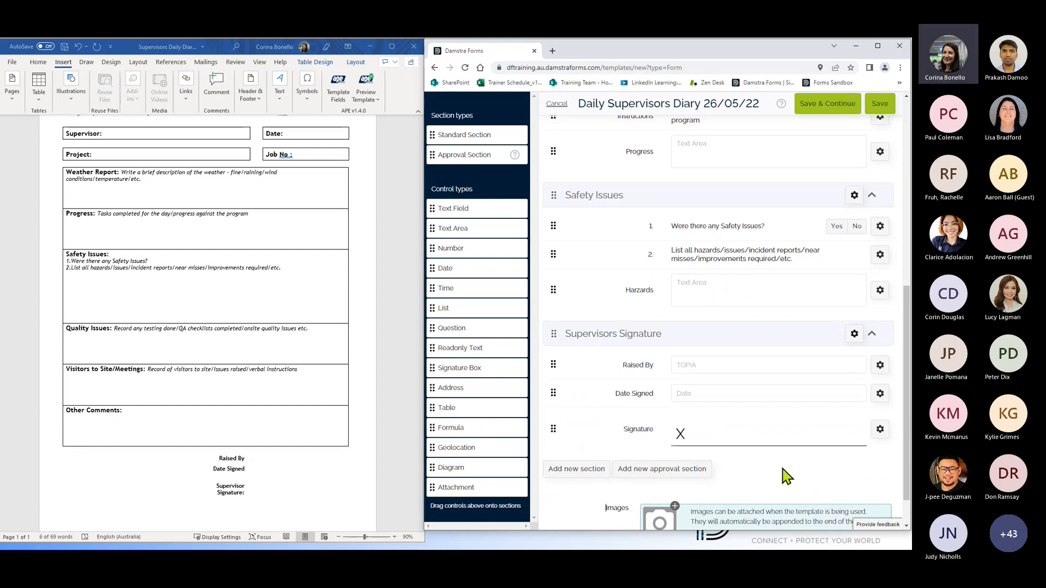
# Step: Move the Office Use Only section below Supervisors Signature as the last section, and save the template
pyautogui.scroll(10, 787, 478)
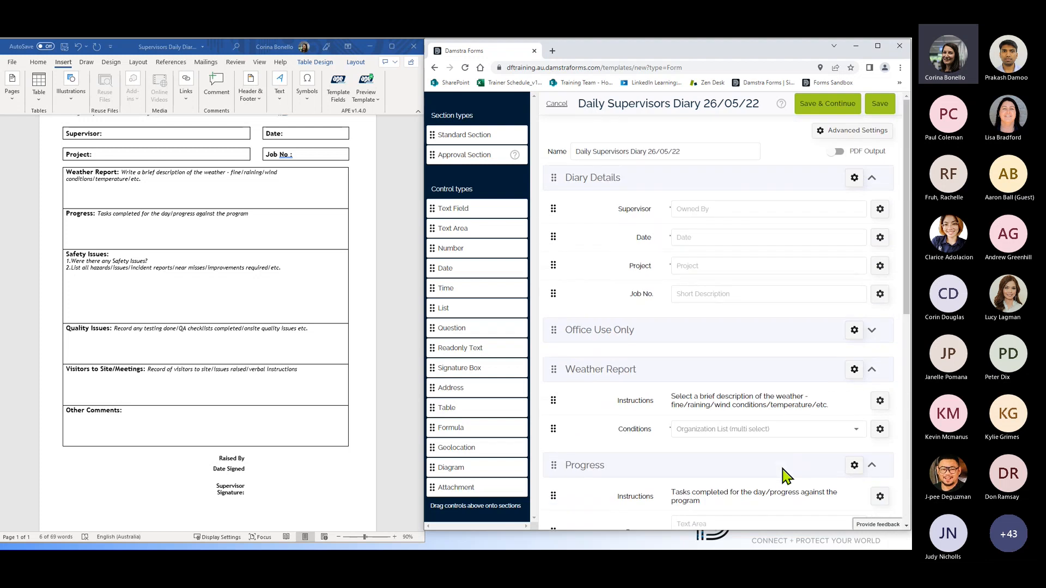
pyautogui.scroll(-10, 787, 478)
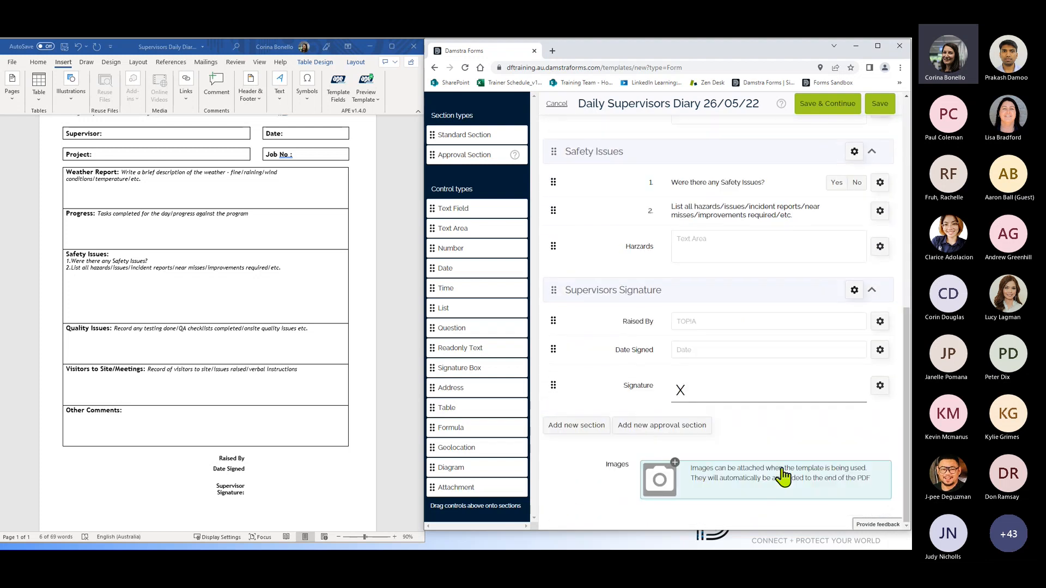
pyautogui.scroll(10, 783, 478)
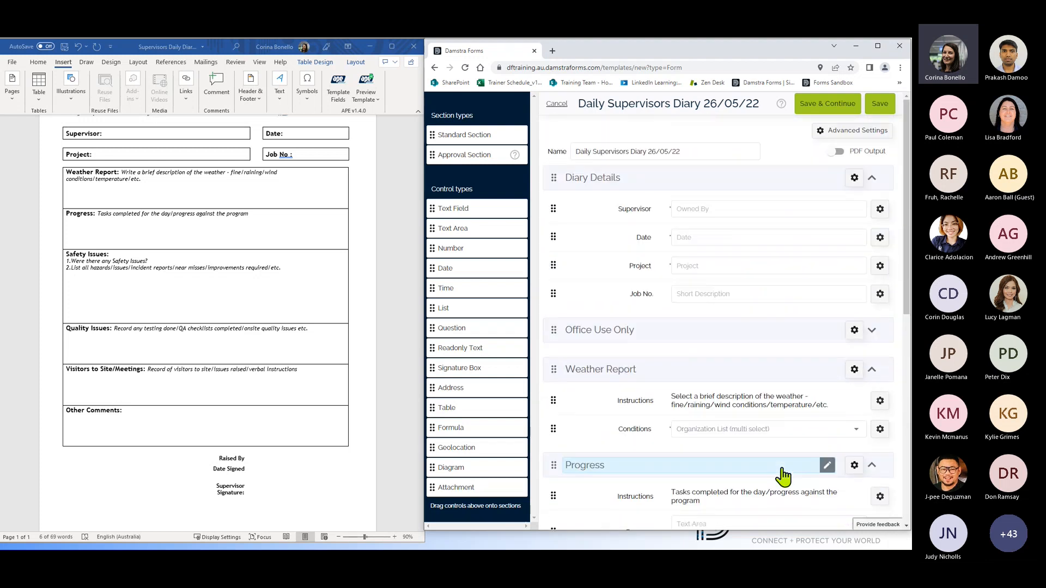
pyautogui.scroll(-10, 754, 298)
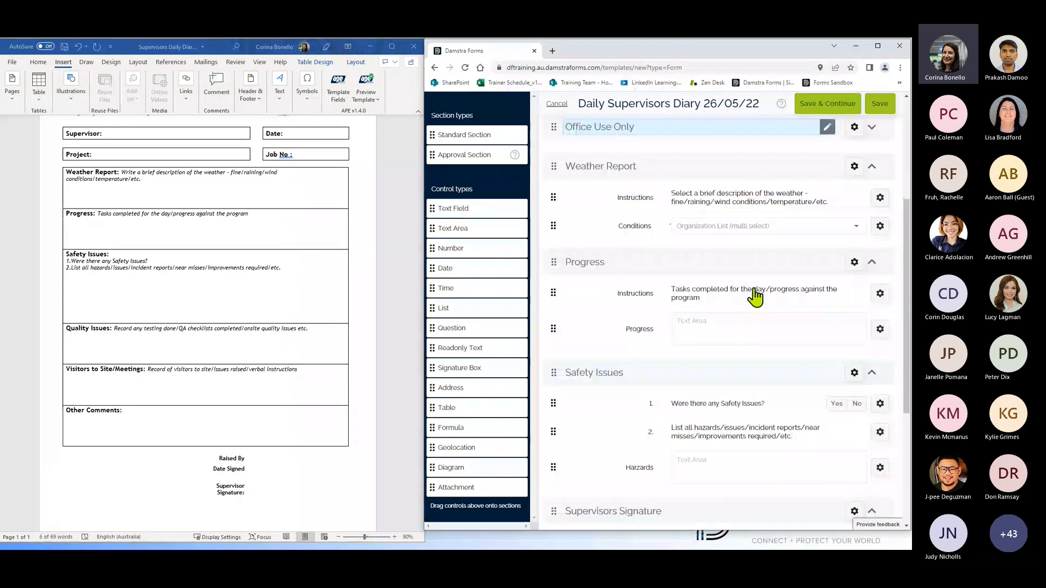
pyautogui.scroll(10, 752, 305)
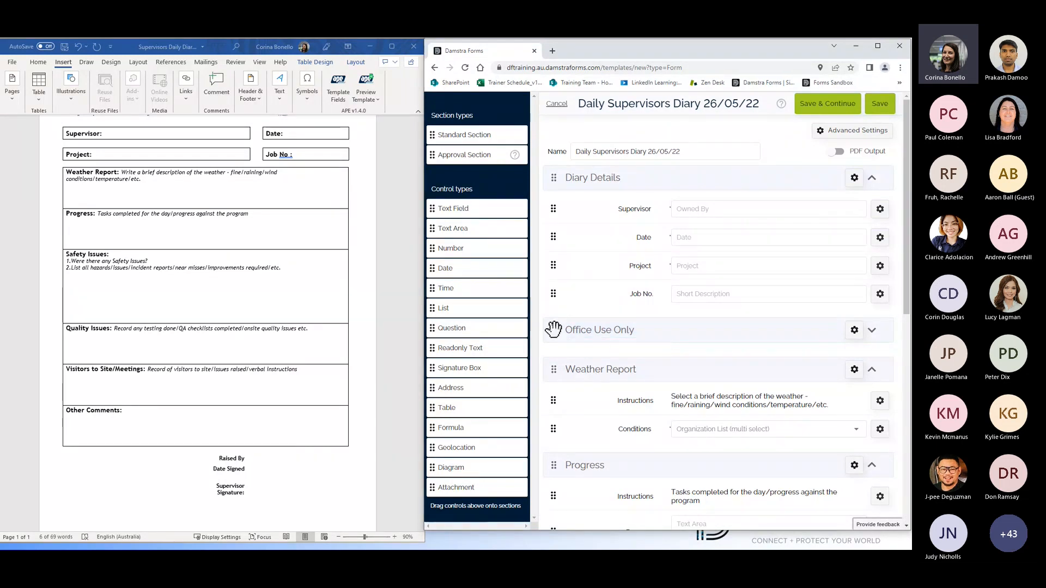
pyautogui.moveTo(555, 331); pyautogui.dragTo(565, 505)
pyautogui.scroll(-3, 565, 505)
pyautogui.scroll(-4, 551, 396)
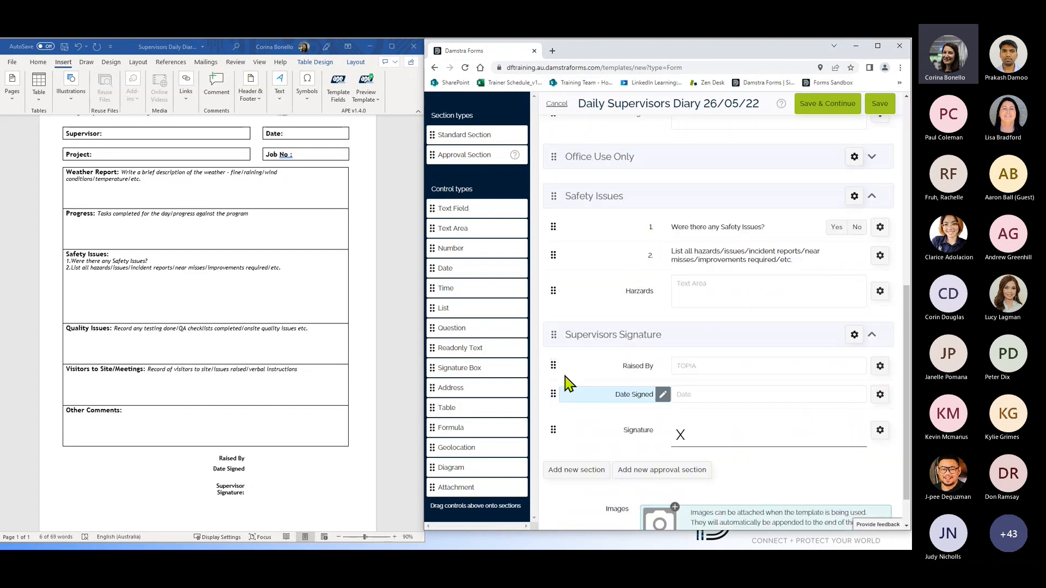
pyautogui.moveTo(554, 158)
pyautogui.mouseDown()
pyautogui.moveTo(554, 539)
pyautogui.moveTo(553, 436)
pyautogui.mouseUp()
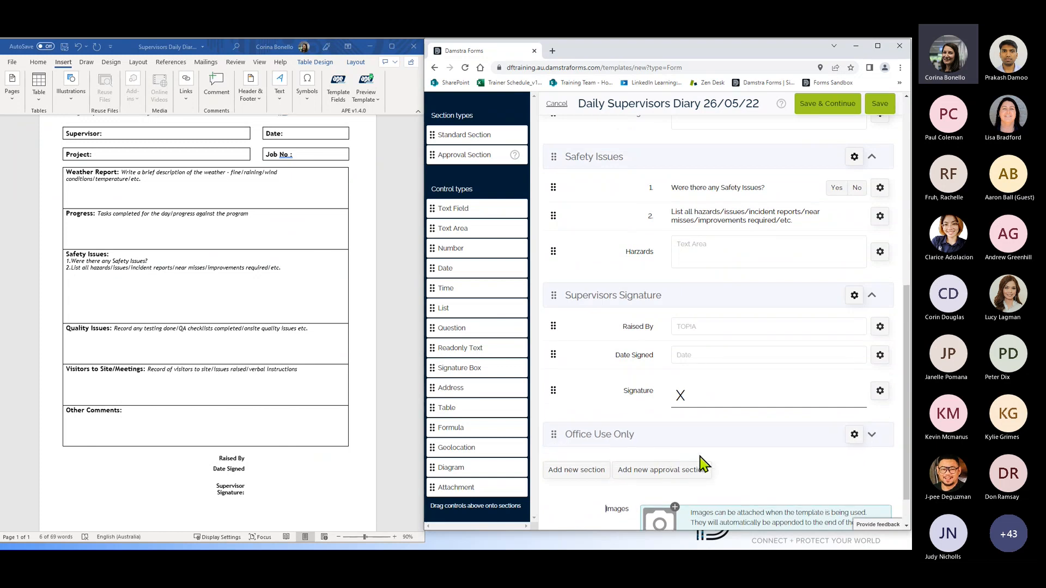
pyautogui.scroll(10, 714, 466)
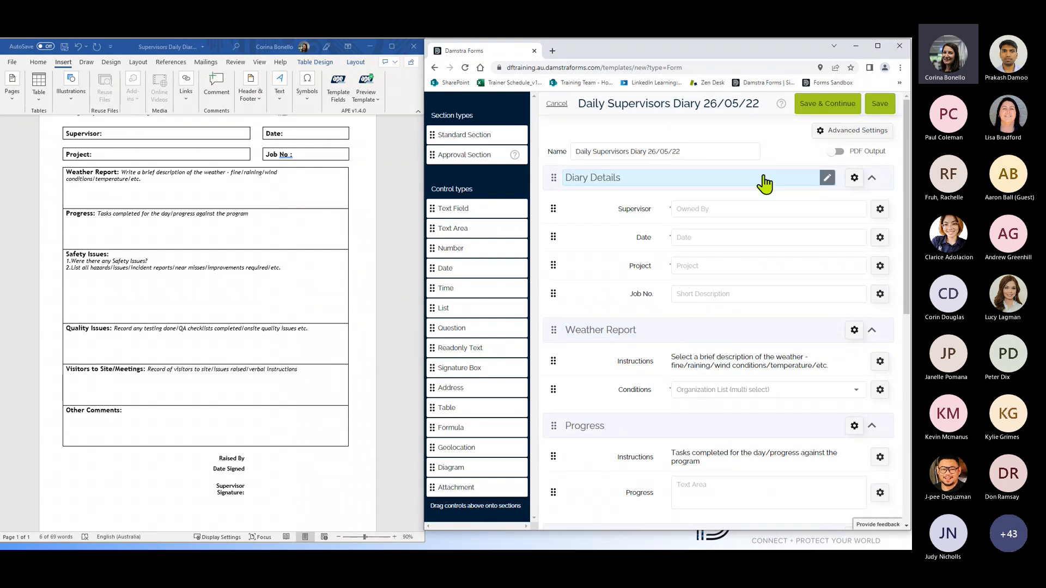
pyautogui.click(868, 105)
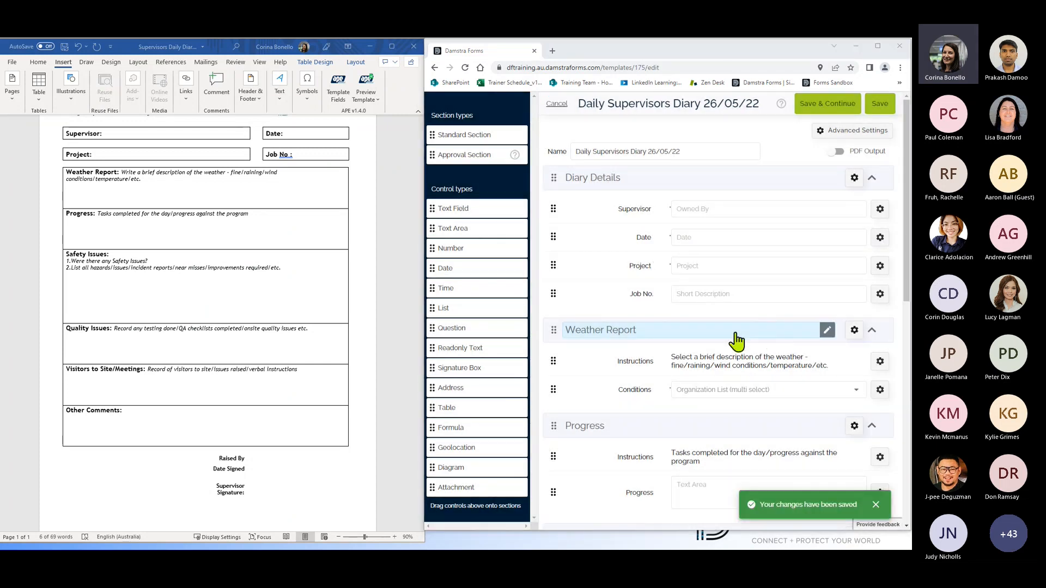
pyautogui.hotkey('alt', 'Tab')
pyautogui.press('Right')
pyautogui.press('Right')
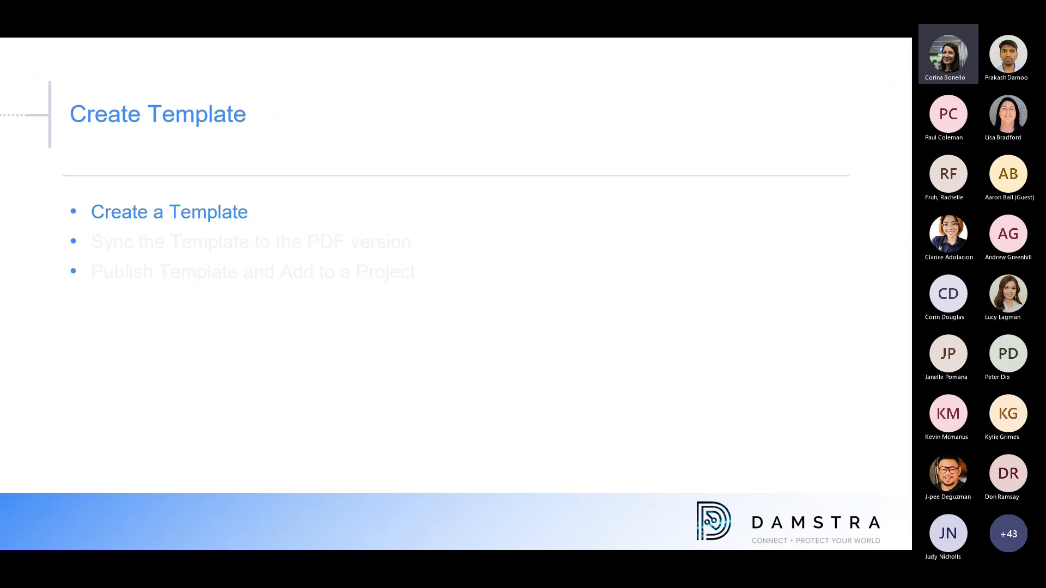
pyautogui.press('Right')
pyautogui.press('Right')
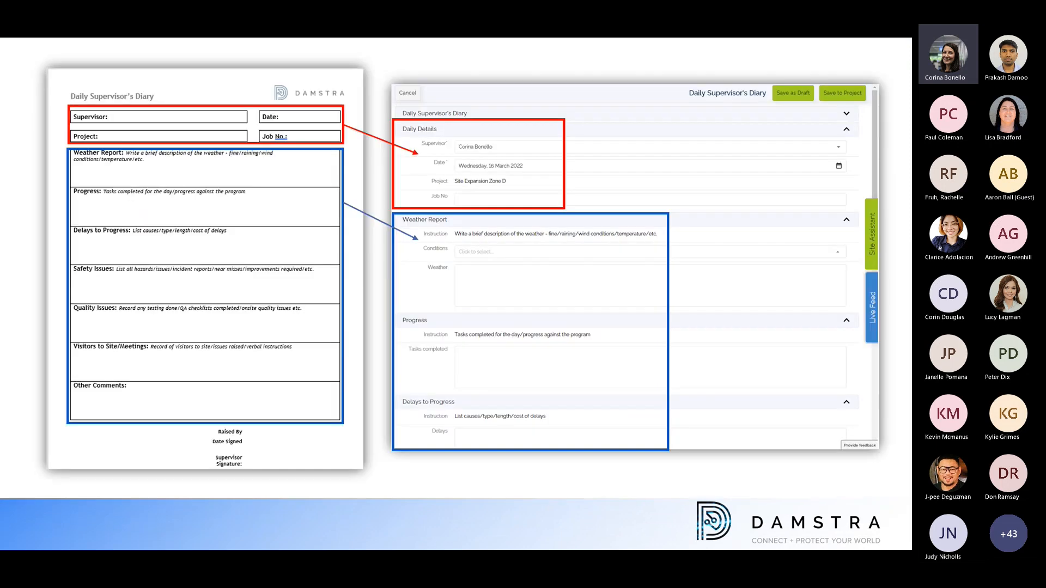
pyautogui.press('Right')
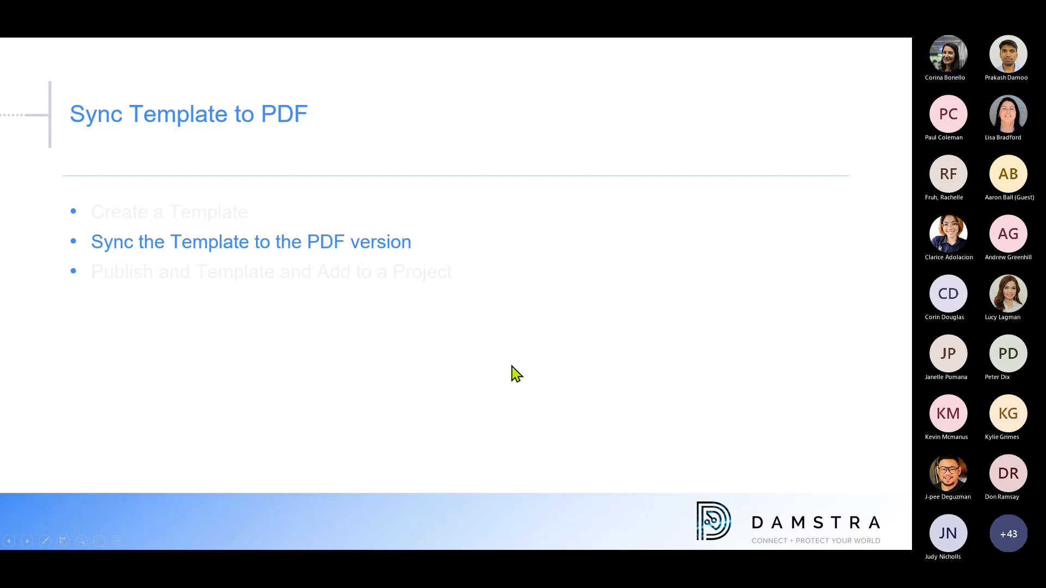
# Step: Switch to the Supervisors Daily Diary document in Word, widen its window over the browser and zoom the page to 110%
pyautogui.hotkey('alt', 'Tab')
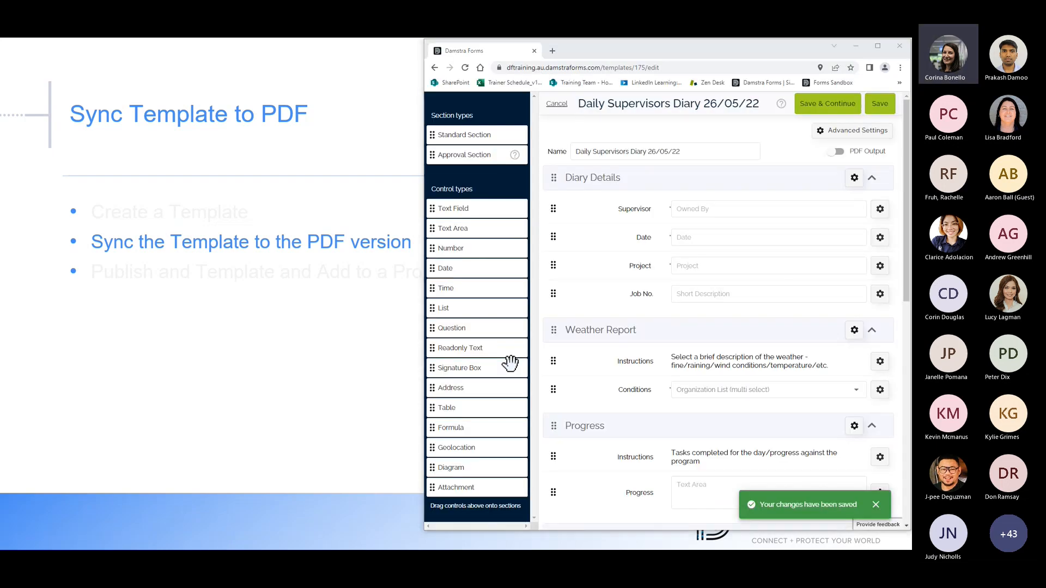
pyautogui.hotkey('alt', 'Tab')
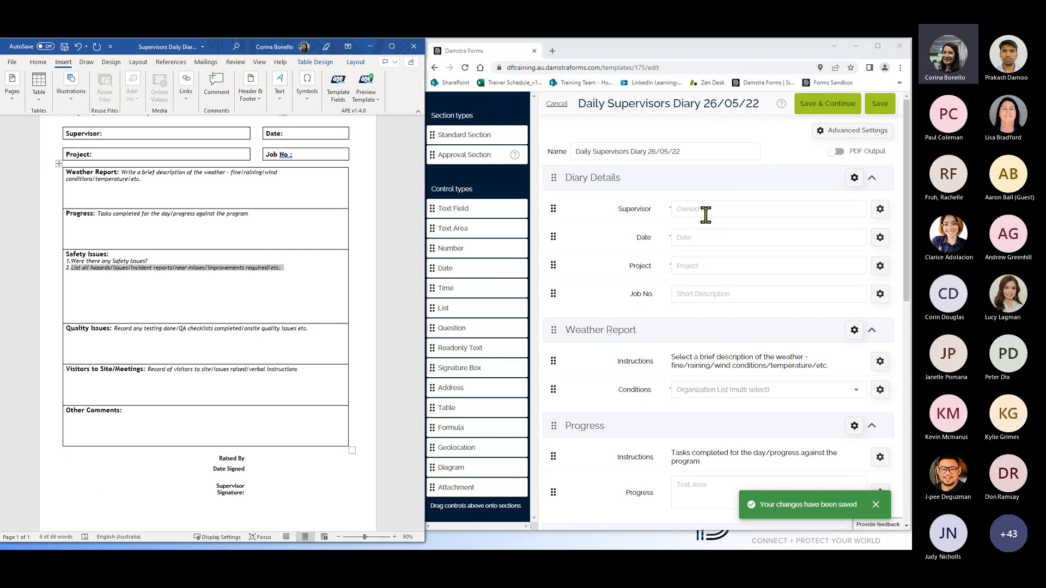
pyautogui.click(102, 226)
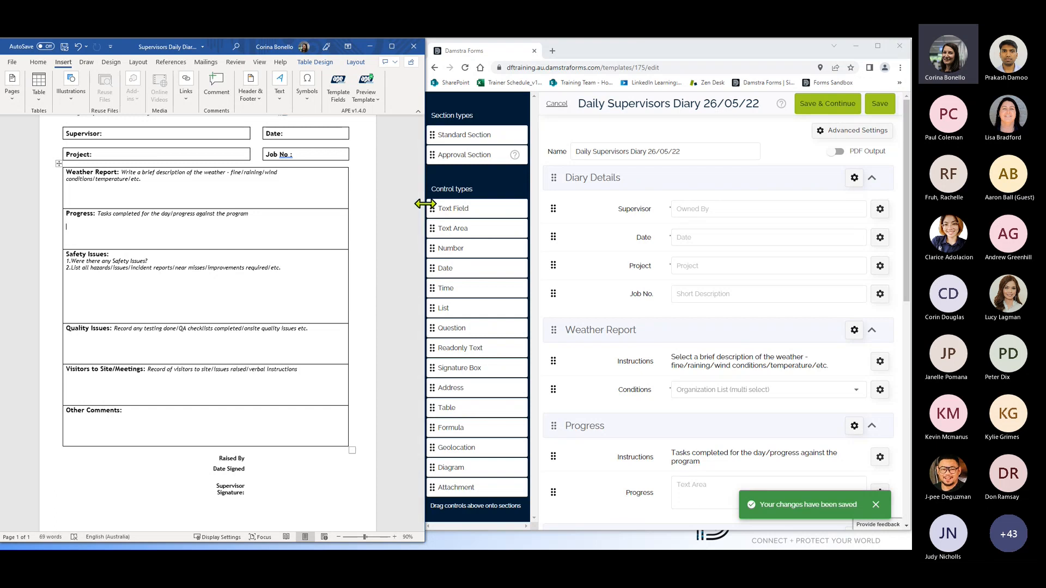
pyautogui.moveTo(425, 203); pyautogui.dragTo(687, 218)
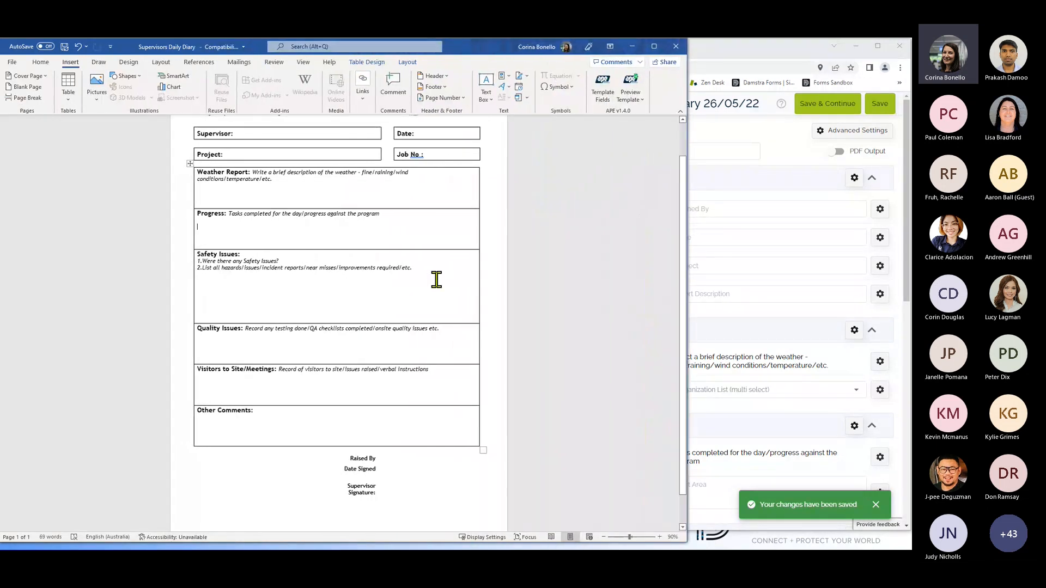
pyautogui.scroll(1, 439, 280)
pyautogui.click(659, 538)
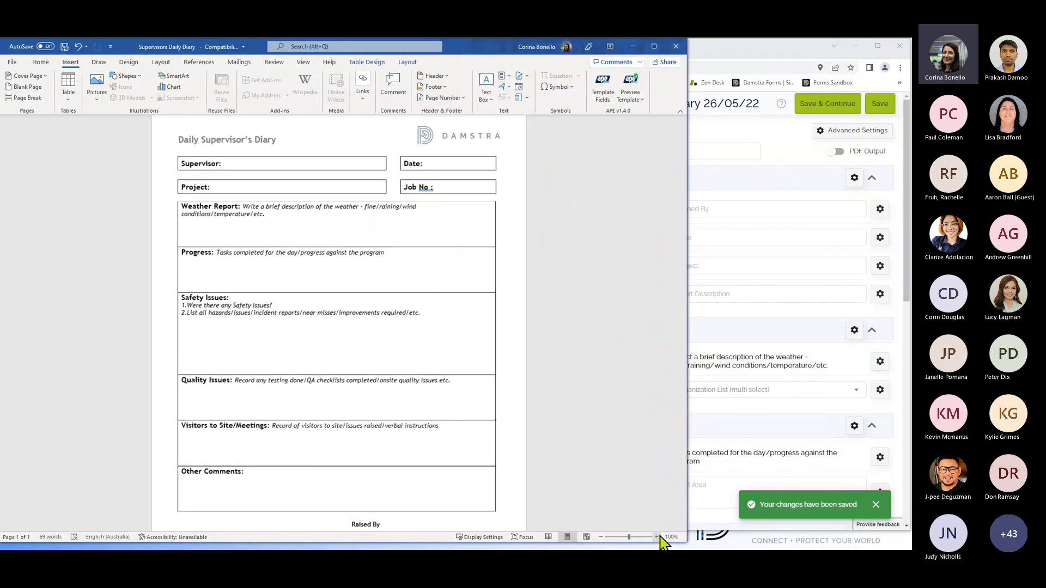
pyautogui.click(660, 538)
pyautogui.scroll(1, 644, 310)
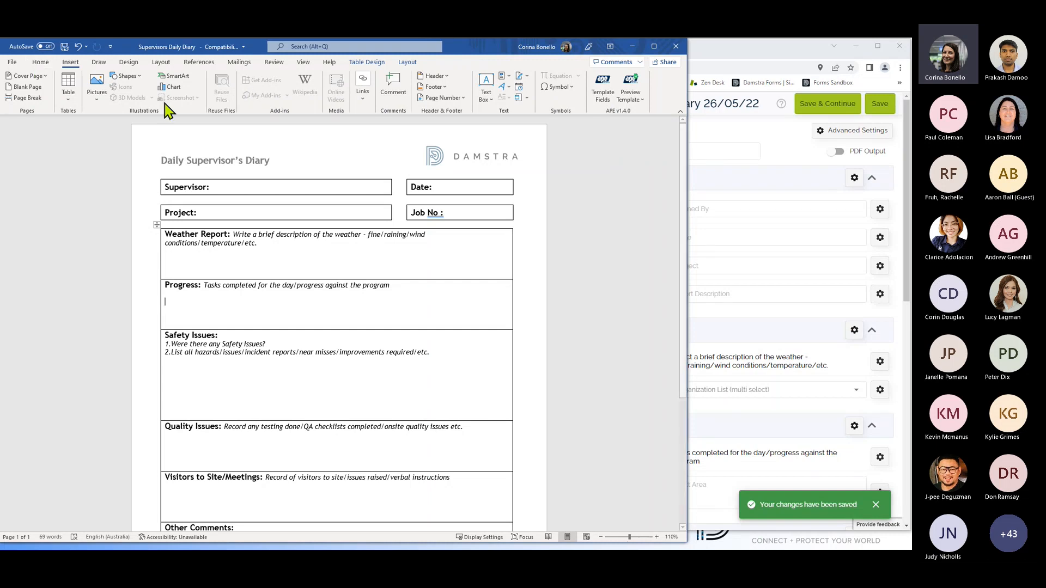
pyautogui.click(13, 62)
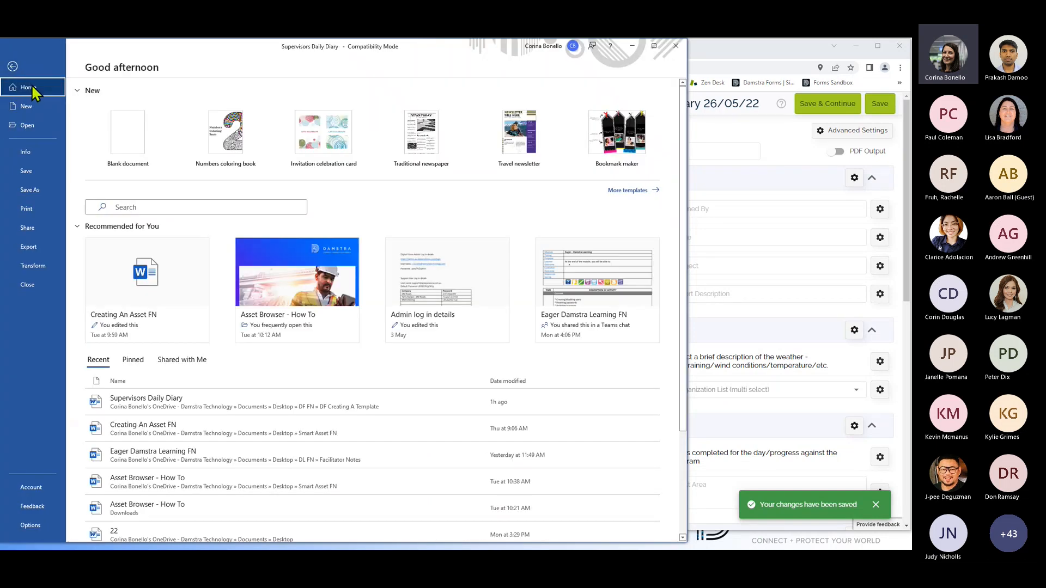
pyautogui.press('Escape')
pyautogui.click(42, 63)
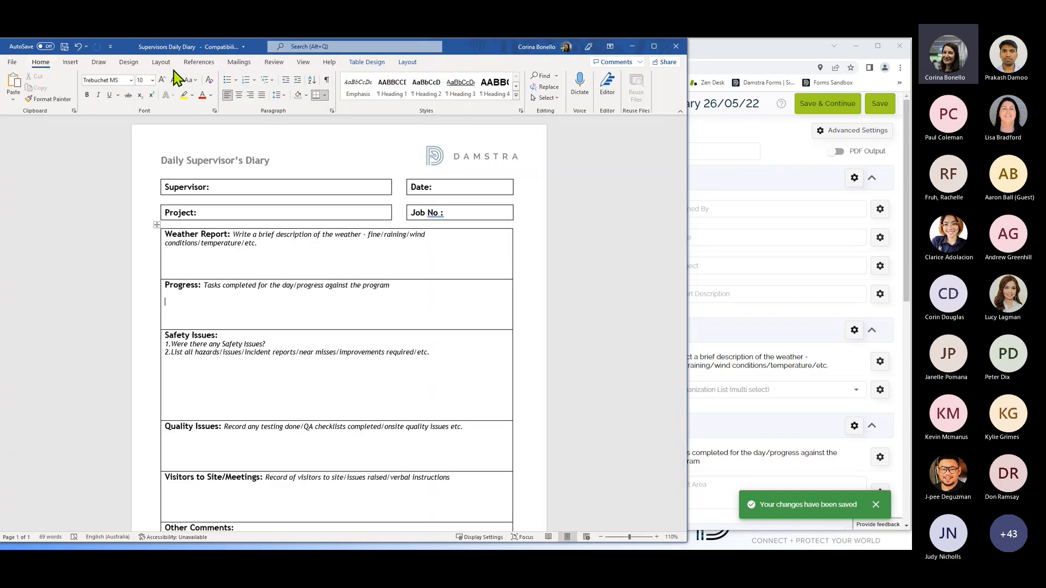
# Step: Open the APE template fields pane and look through its template list for the new Daily Supervisors Diary template
pyautogui.click(70, 62)
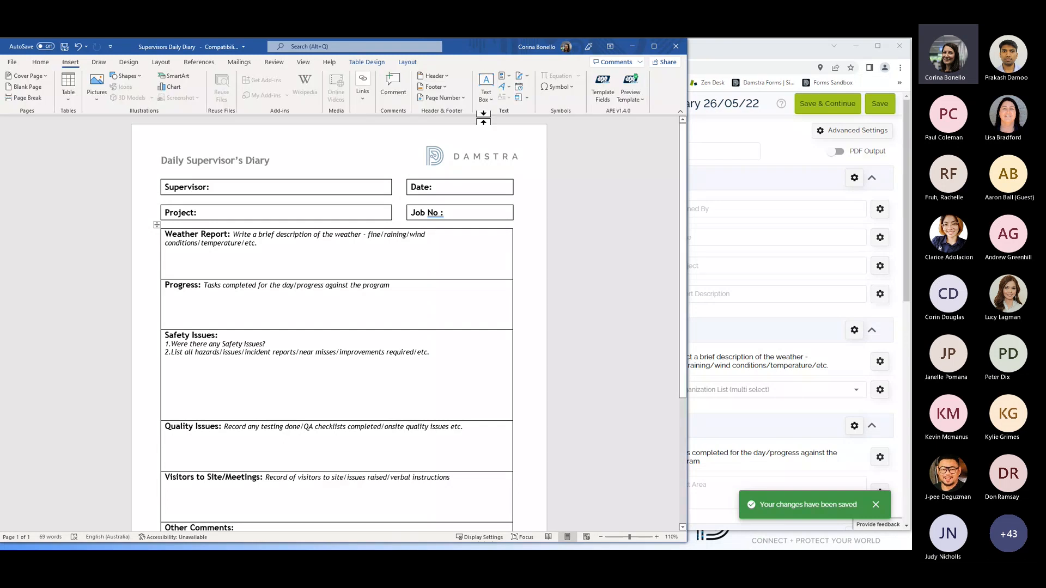
pyautogui.click(606, 93)
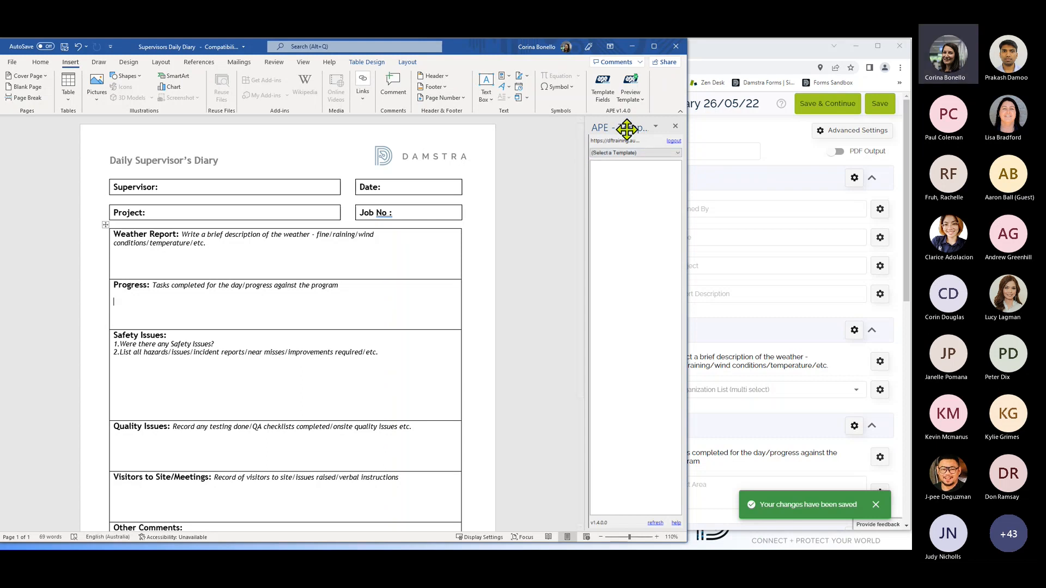
pyautogui.click(679, 154)
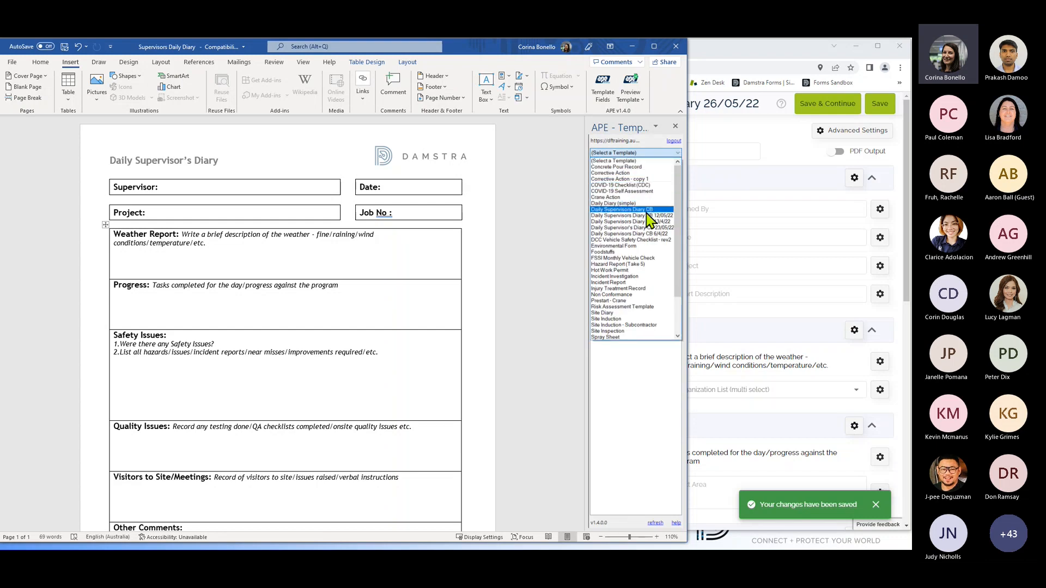
pyautogui.scroll(-3, 649, 220)
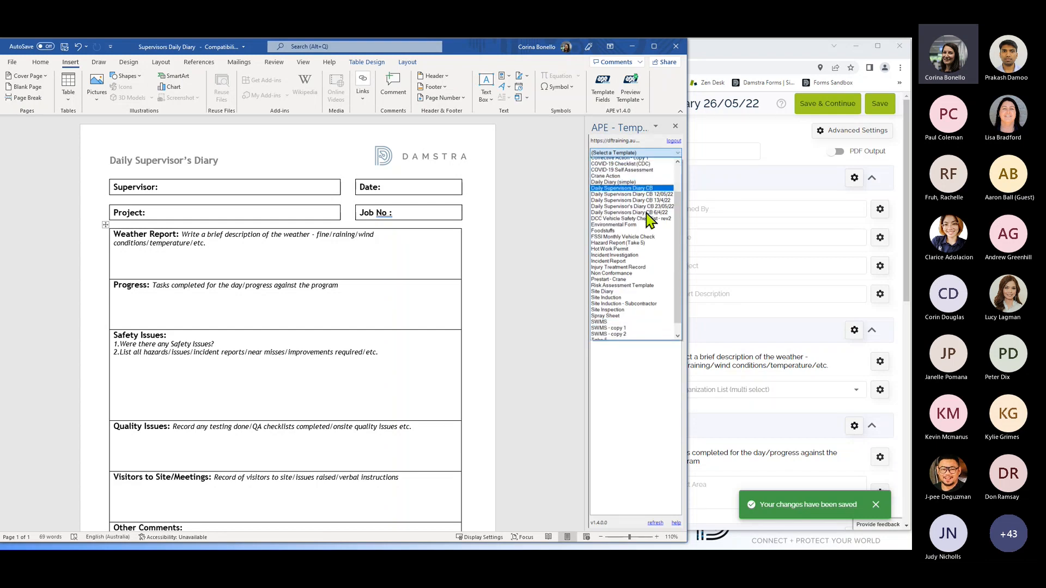
pyautogui.scroll(2, 649, 219)
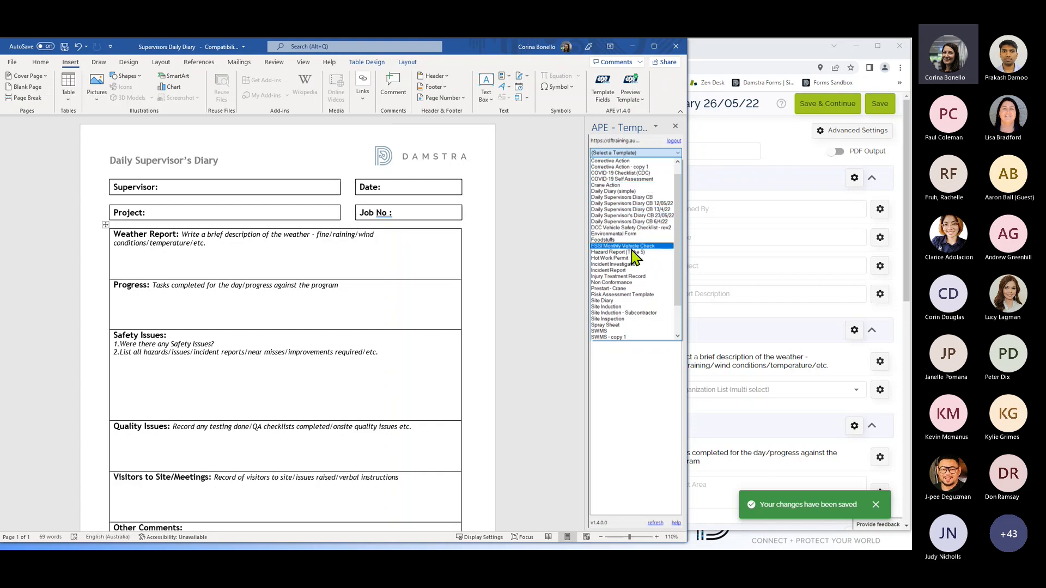
pyautogui.scroll(3, 635, 257)
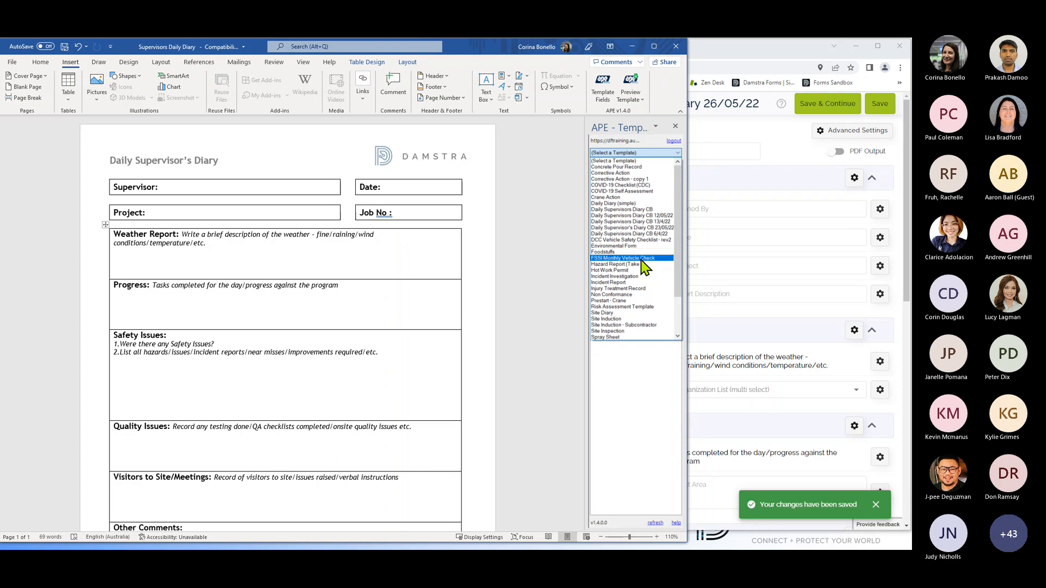
pyautogui.click(565, 192)
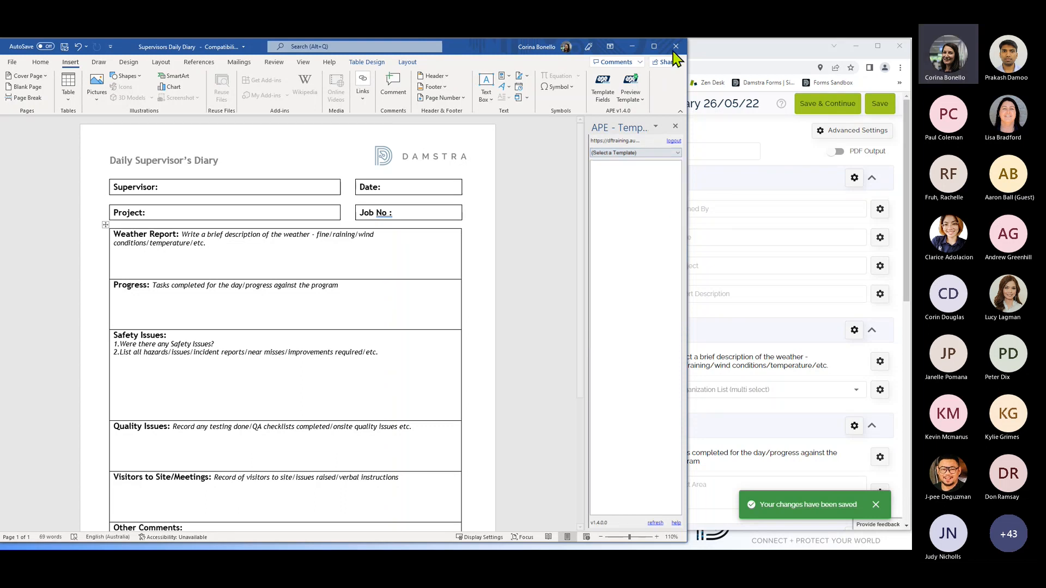
# Step: Switch to Damstra Forms in the browser, save the Daily Supervisors Diary 26/05/22 template and return to the Word document
pyautogui.click(751, 50)
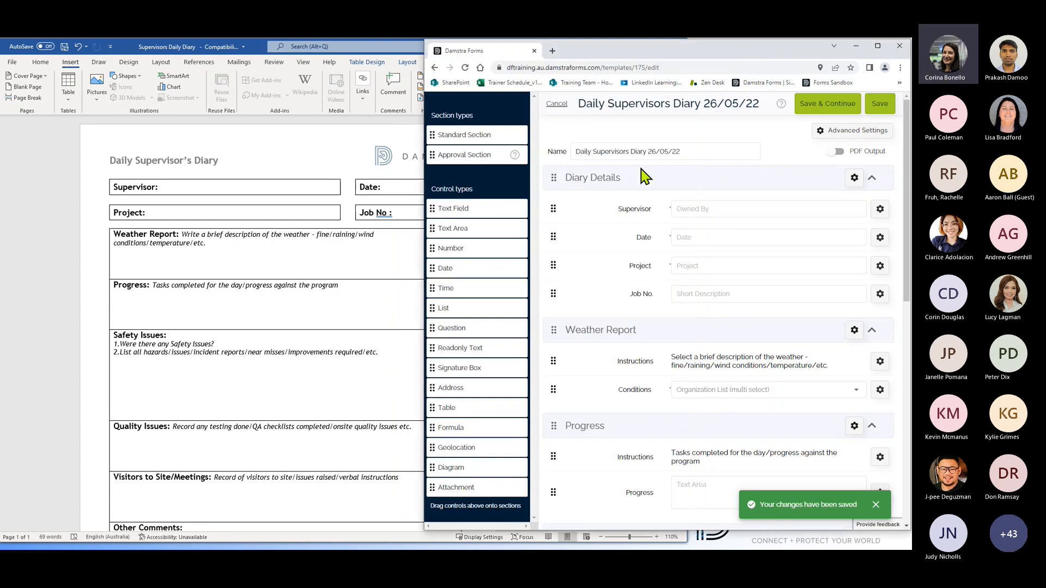
pyautogui.click(879, 105)
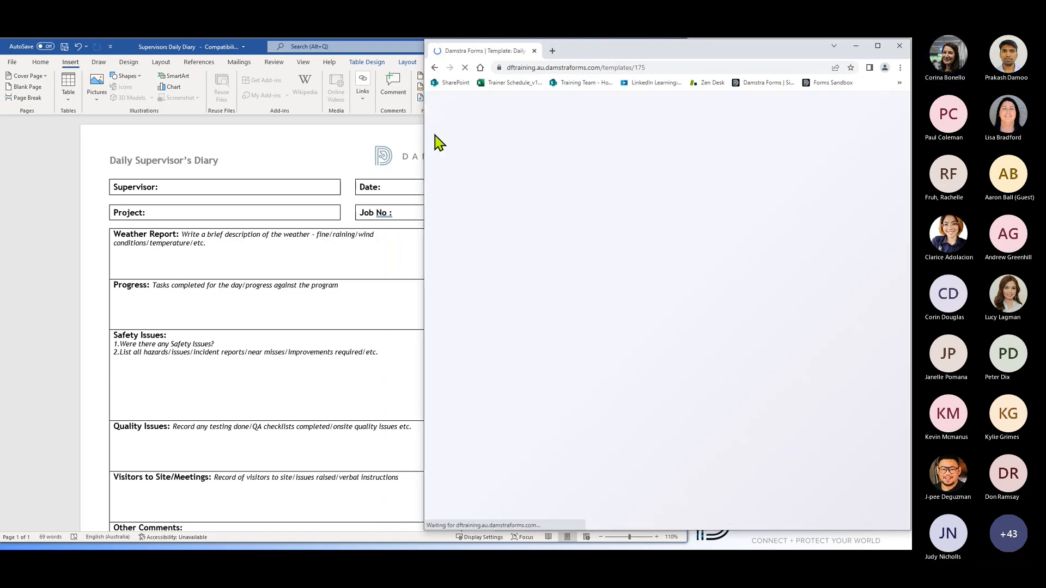
pyautogui.click(331, 147)
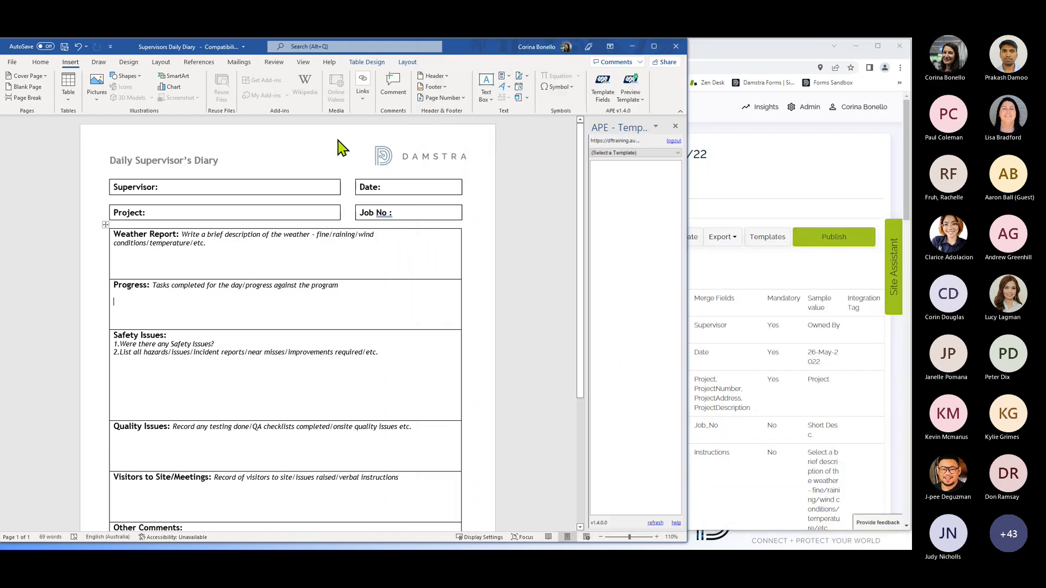
# Step: Check the saved template's name in the browser, and load the Daily Supervisor's Diary CB 23/05/22 template fields in the APE pane
pyautogui.click(678, 155)
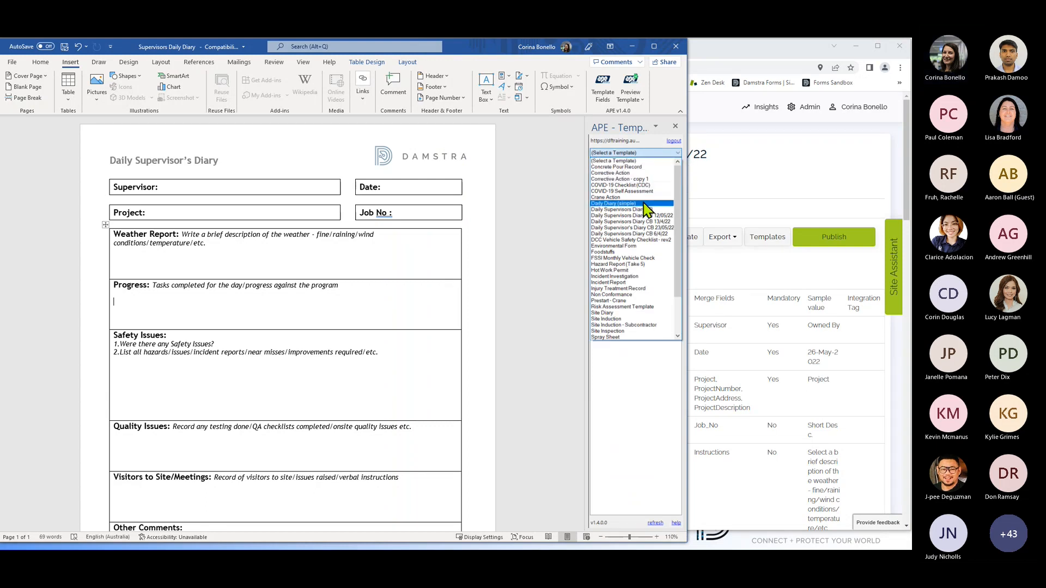
pyautogui.click(743, 170)
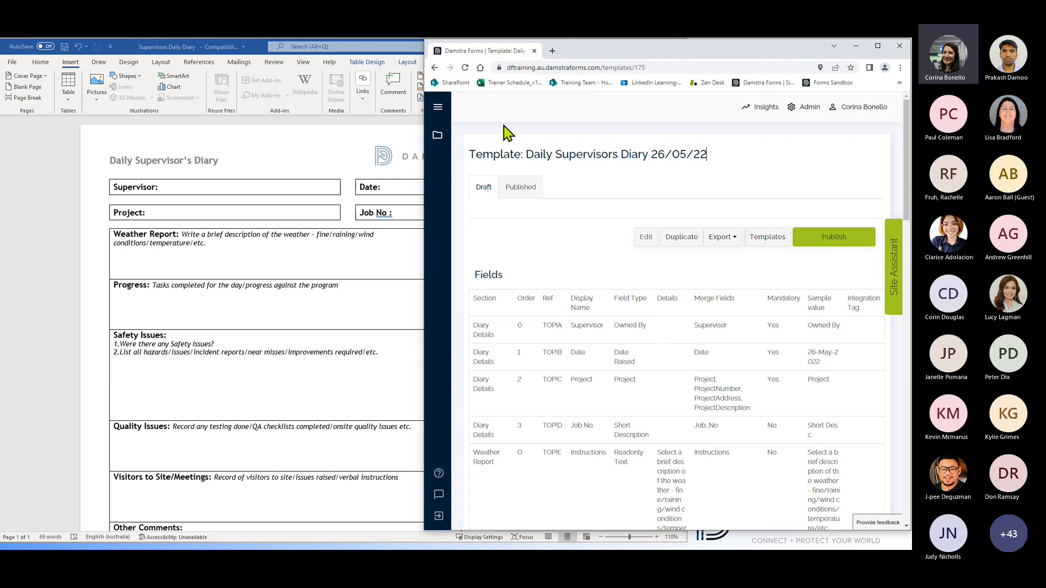
pyautogui.click(349, 136)
pyautogui.click(677, 153)
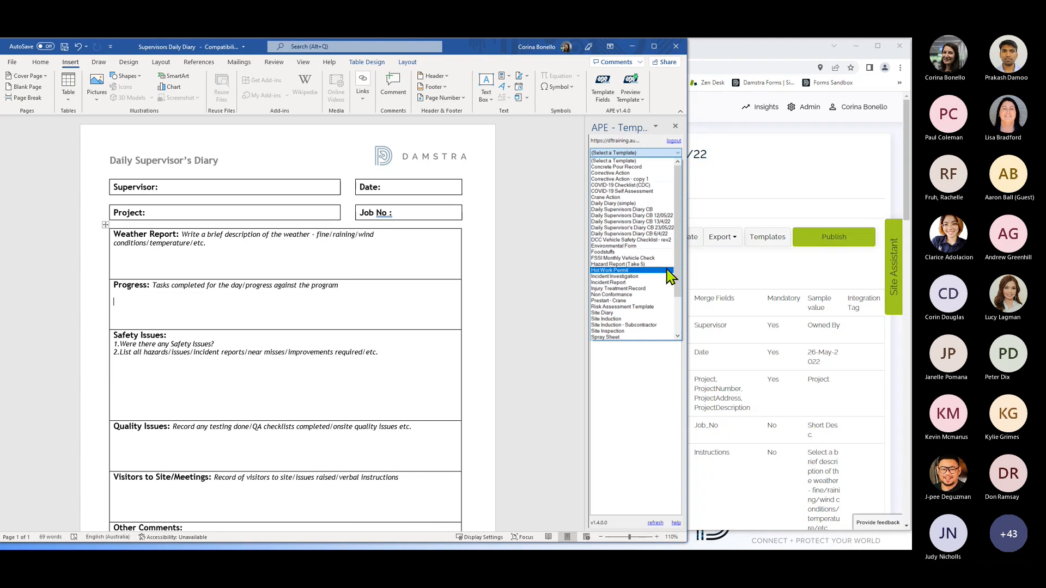
pyautogui.click(634, 229)
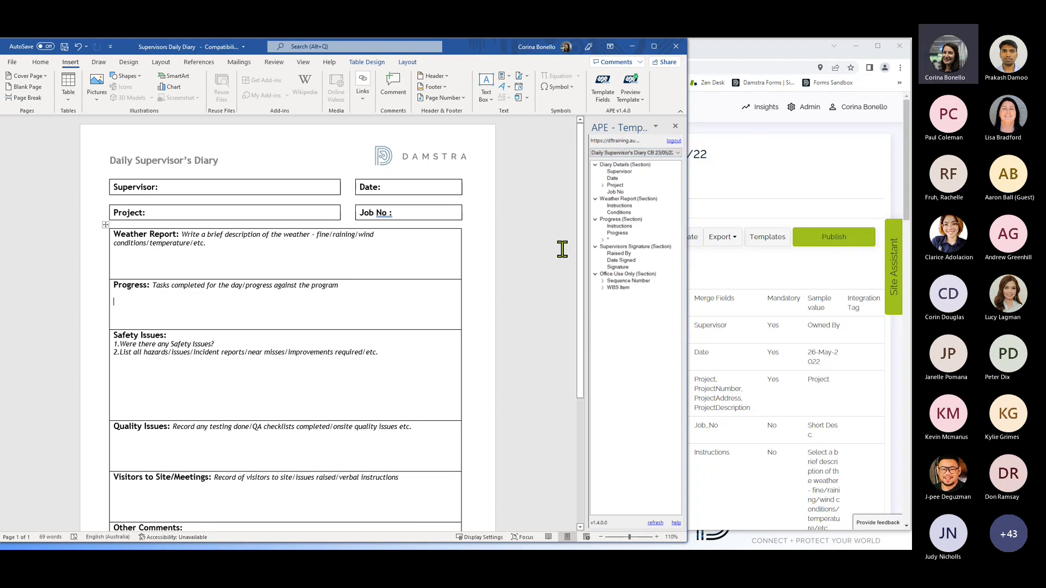
pyautogui.scroll(-3, 562, 249)
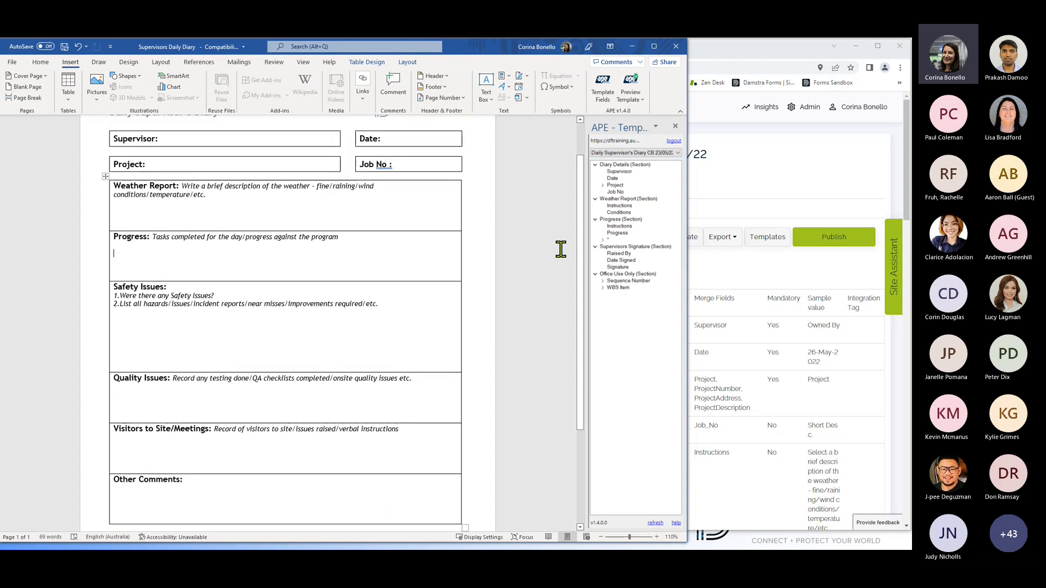
pyautogui.scroll(3, 560, 249)
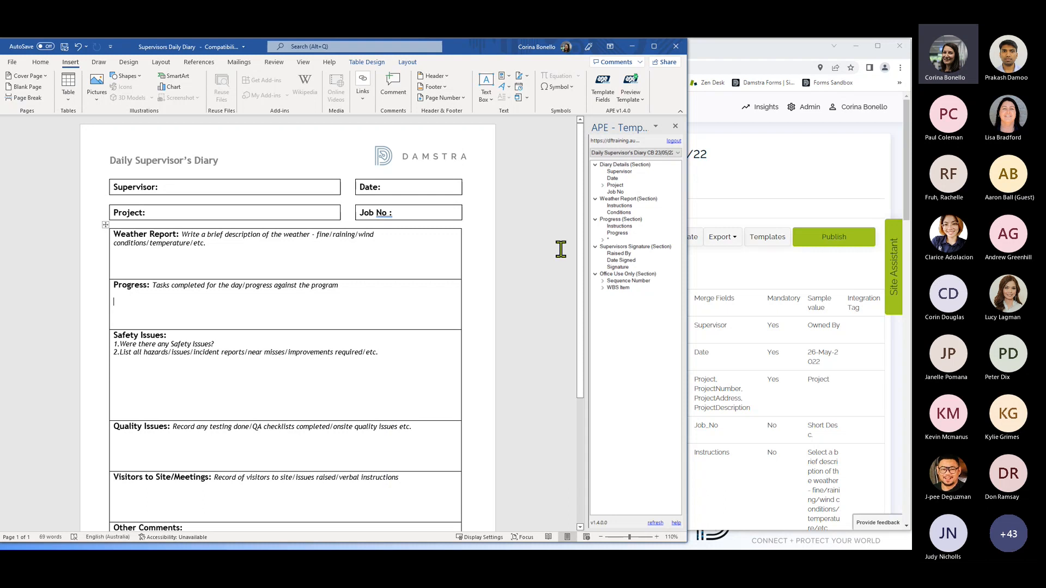
pyautogui.scroll(-1, 561, 249)
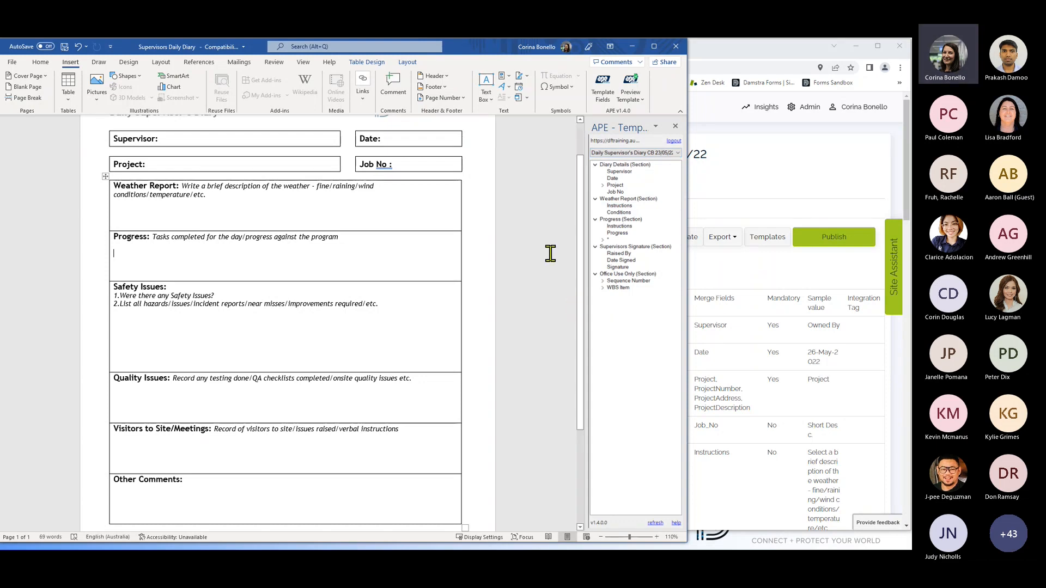
pyautogui.scroll(2, 551, 253)
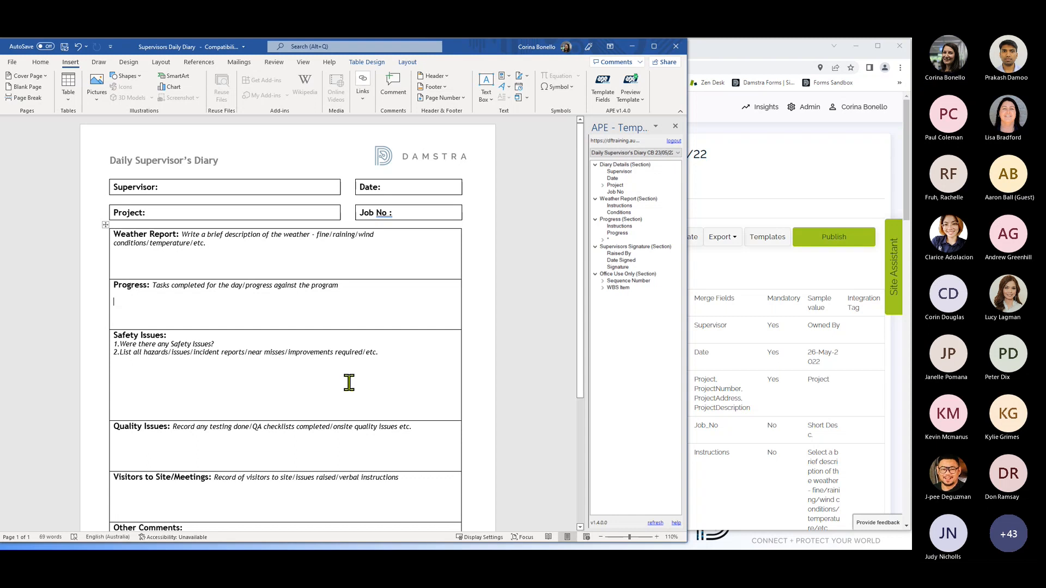
# Step: Insert the Supervisor and Date merge fields after their matching labels in the diary header
pyautogui.click(168, 188)
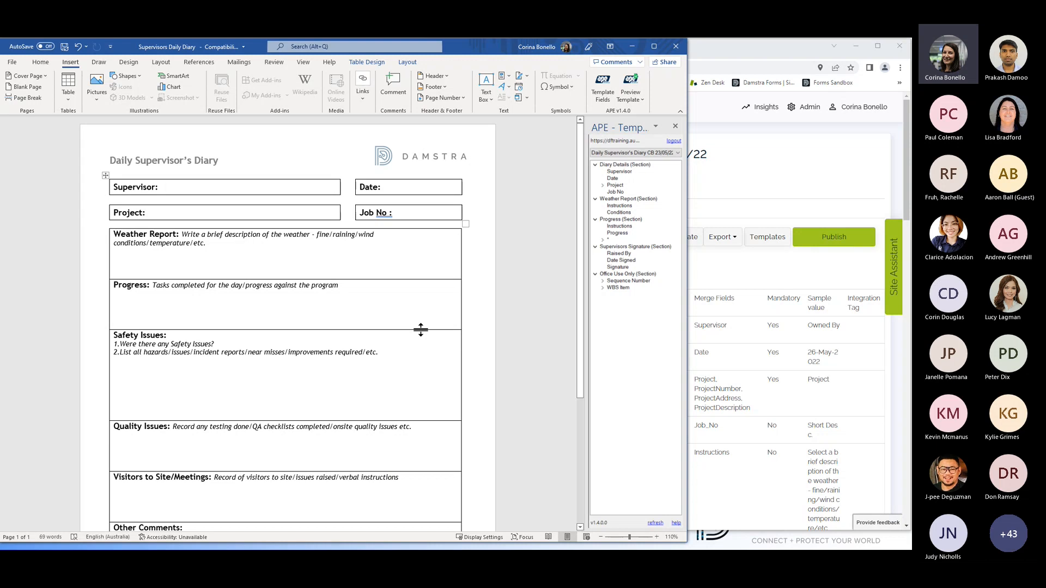
pyautogui.doubleClick(624, 172)
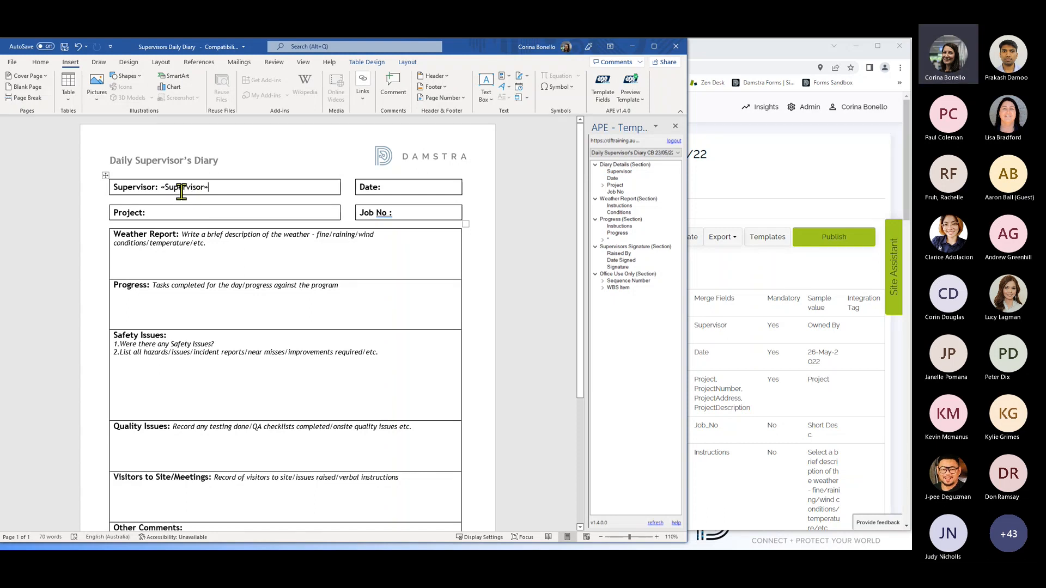
pyautogui.click(388, 187)
pyautogui.doubleClick(611, 180)
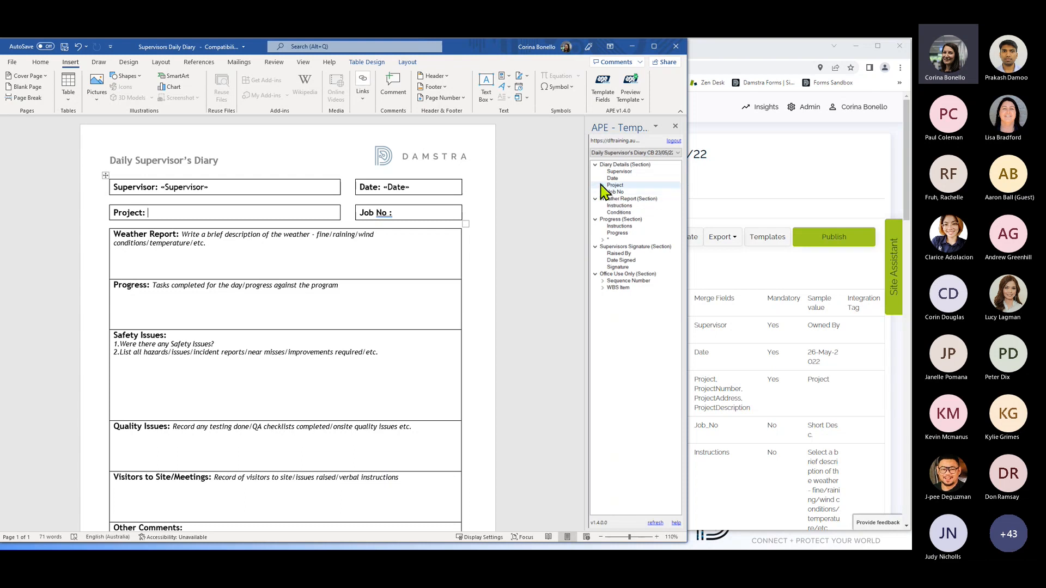
# Step: Insert the Project merge field after the Project label and the Job No field after the Job No label
pyautogui.click(602, 185)
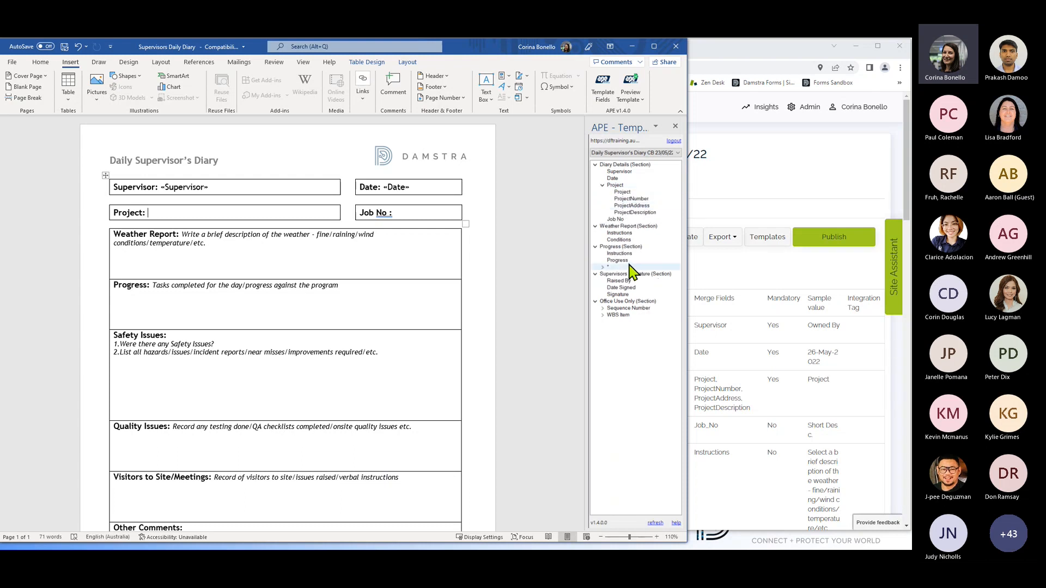
pyautogui.doubleClick(627, 193)
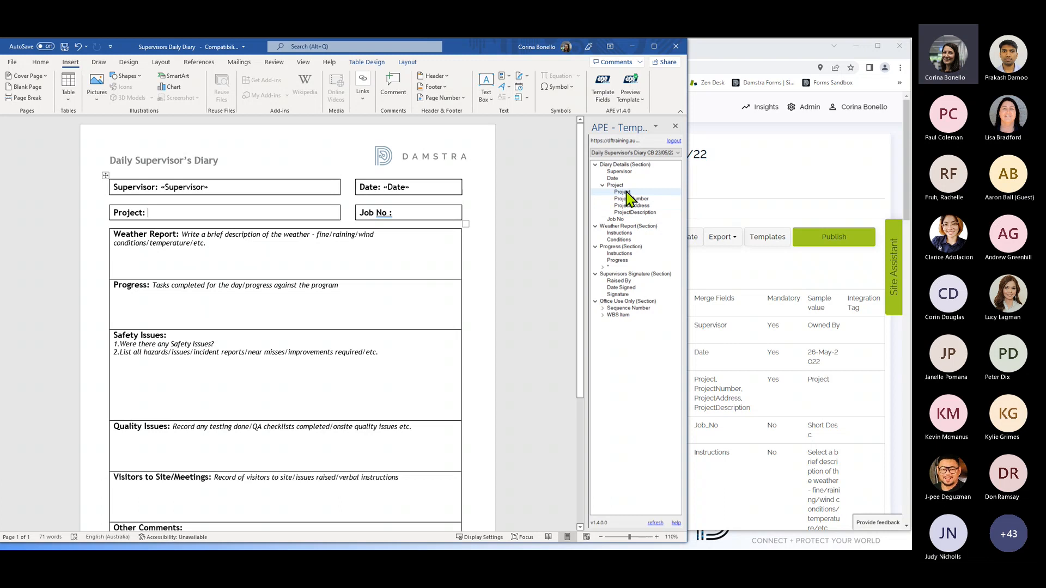
pyautogui.click(403, 212)
pyautogui.doubleClick(612, 220)
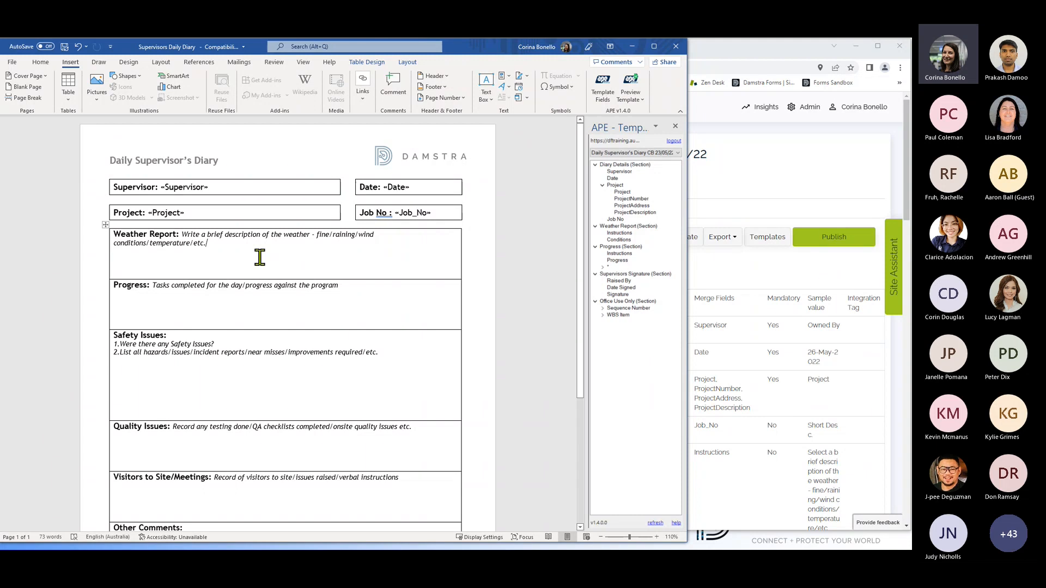
# Step: Insert the Conditions merge field in the Weather Report cell, below the instructions and separated from them by one blank line
pyautogui.click(259, 257)
pyautogui.press('Return')
pyautogui.click(208, 242)
pyautogui.doubleClick(625, 239)
pyautogui.click(208, 243)
pyautogui.press('Return')
pyautogui.press('Return')
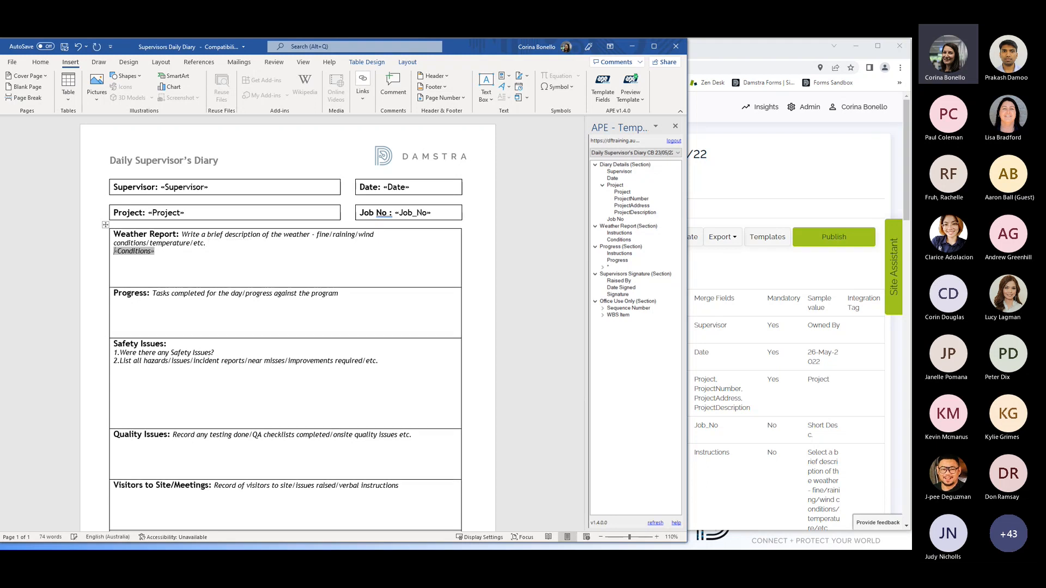
pyautogui.click(115, 267)
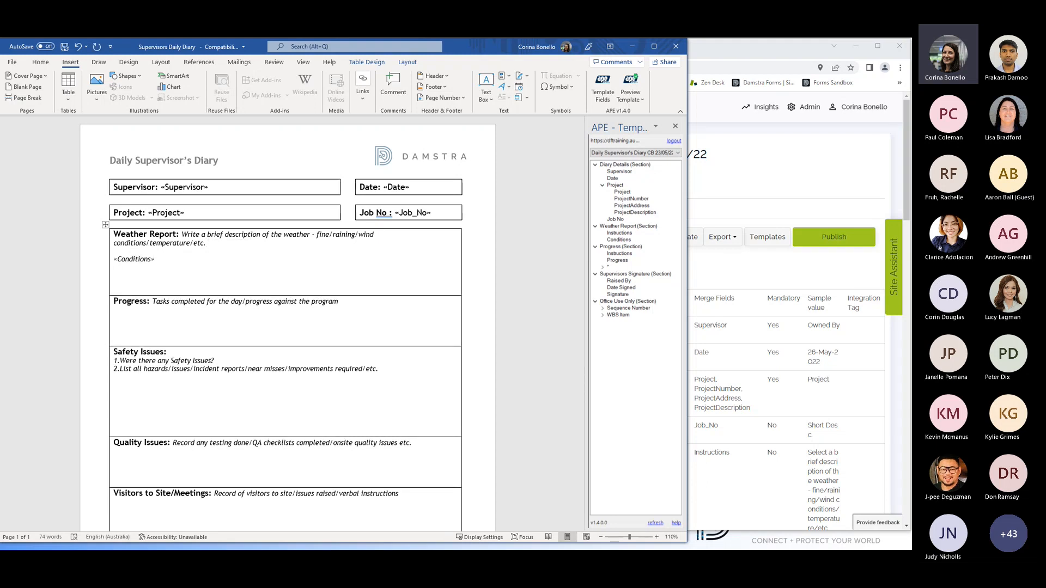
pyautogui.press('Delete')
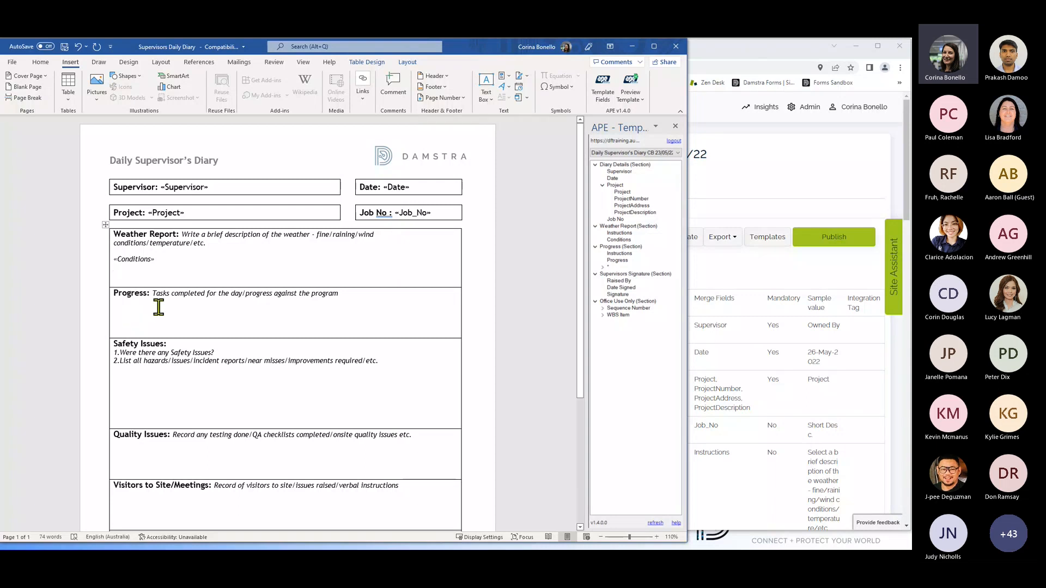
# Step: Insert the Raised By merge field beside the Raised By label below the Other Comments section
pyautogui.scroll(-1, 175, 313)
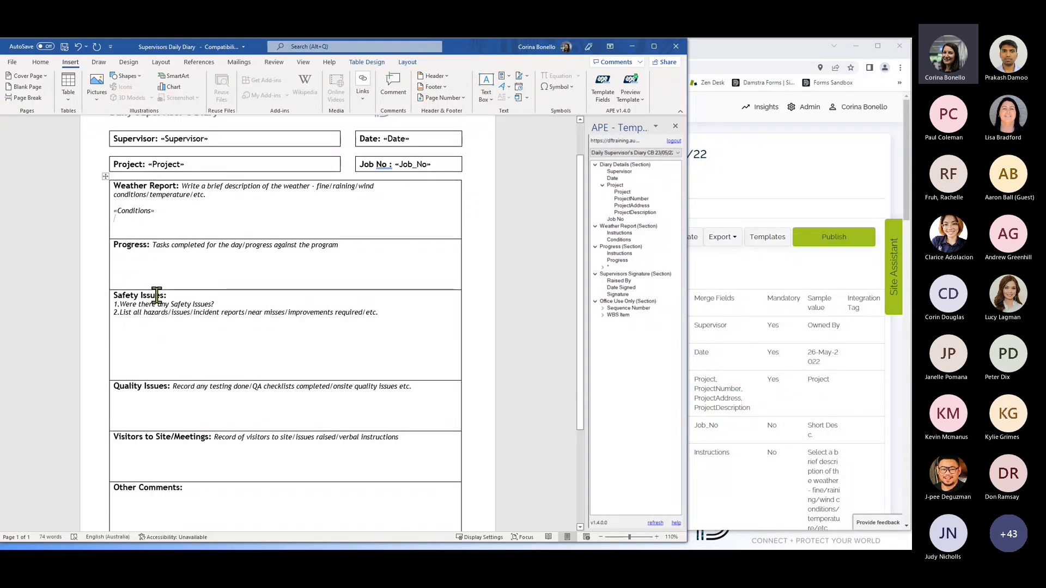
pyautogui.scroll(-1, 203, 277)
pyautogui.scroll(-3, 203, 277)
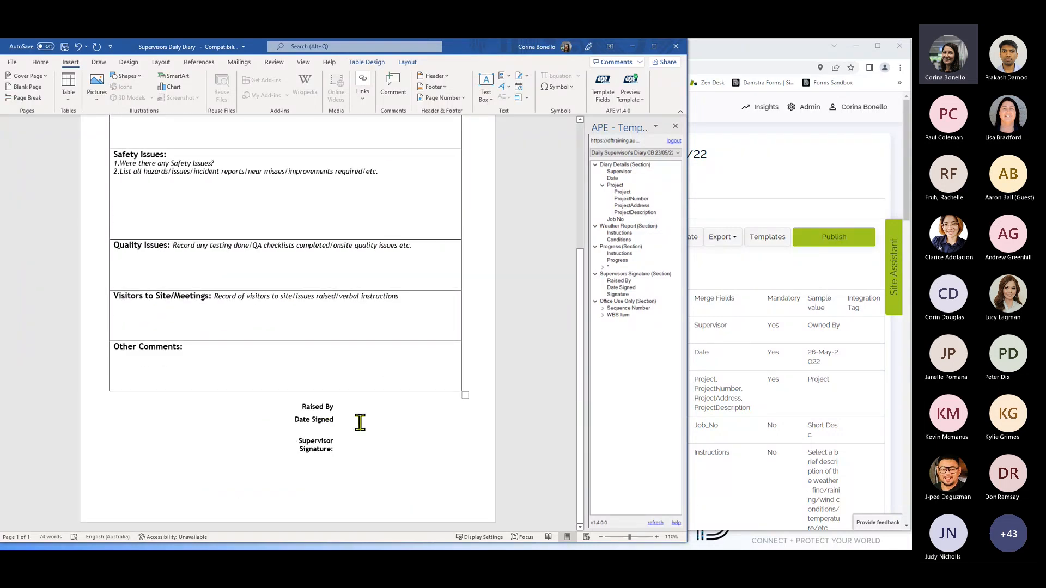
pyautogui.click(346, 408)
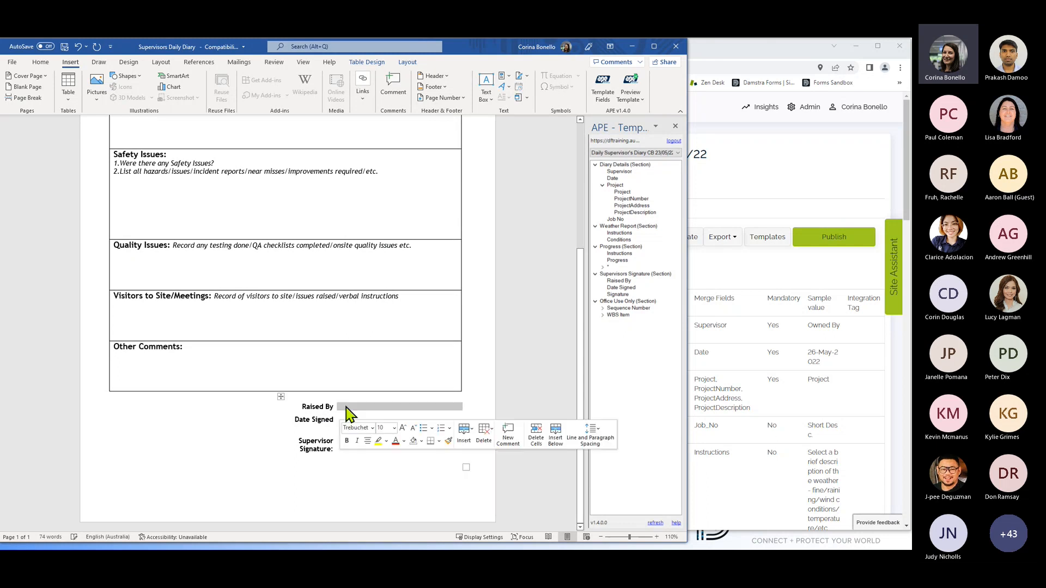
pyautogui.click(346, 408)
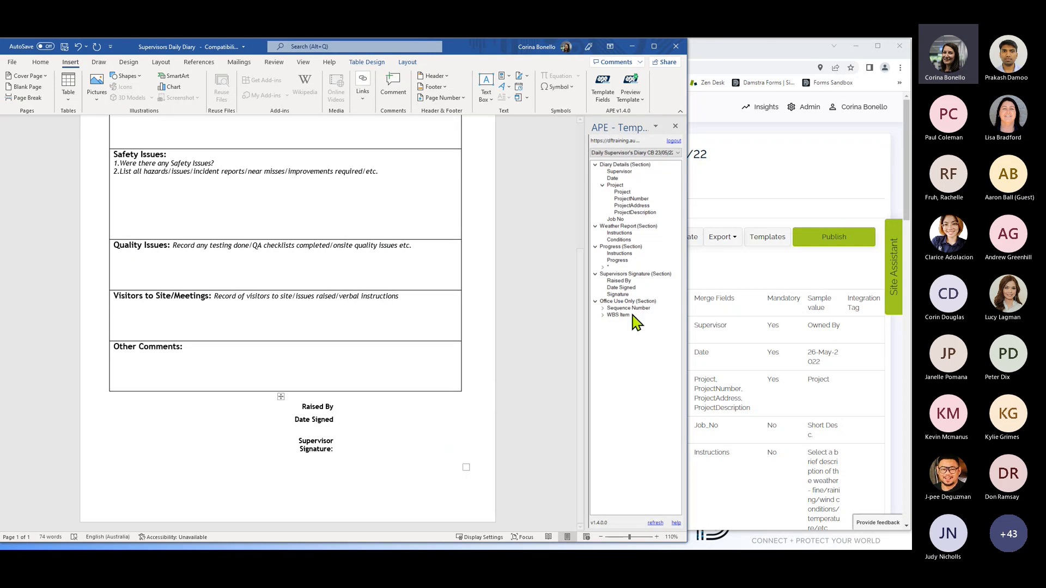
pyautogui.doubleClick(614, 282)
# Step: Insert the Date Signed and Signature merge fields beside the Date Signed and Supervisor Signature labels
pyautogui.click(344, 419)
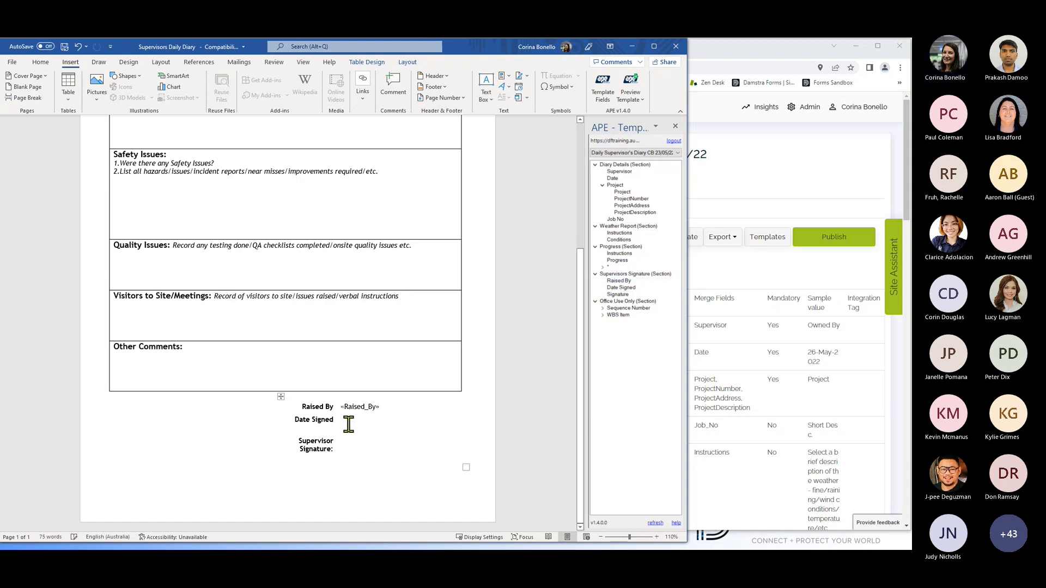
pyautogui.doubleClick(622, 286)
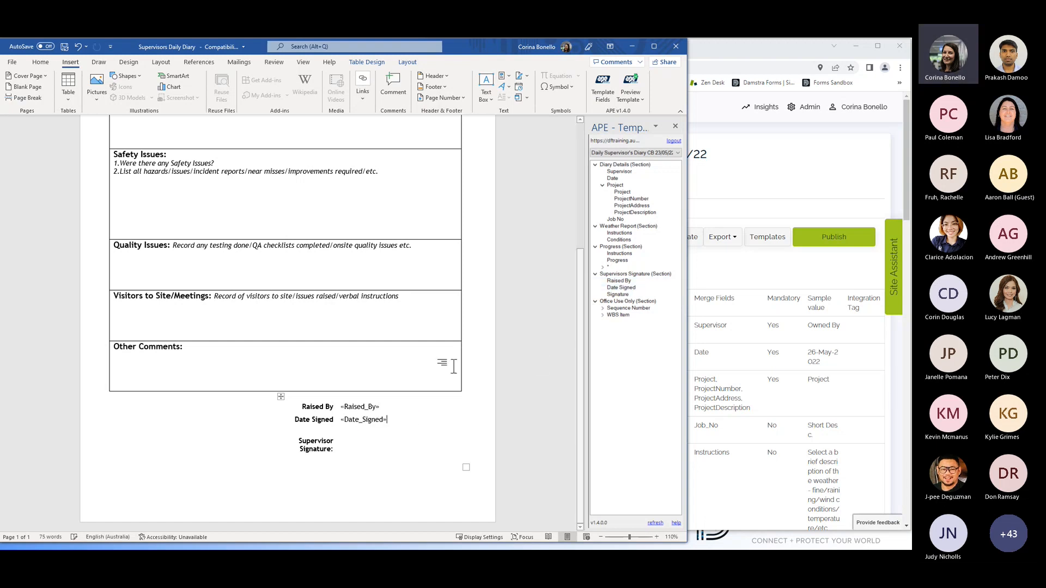
pyautogui.click(344, 444)
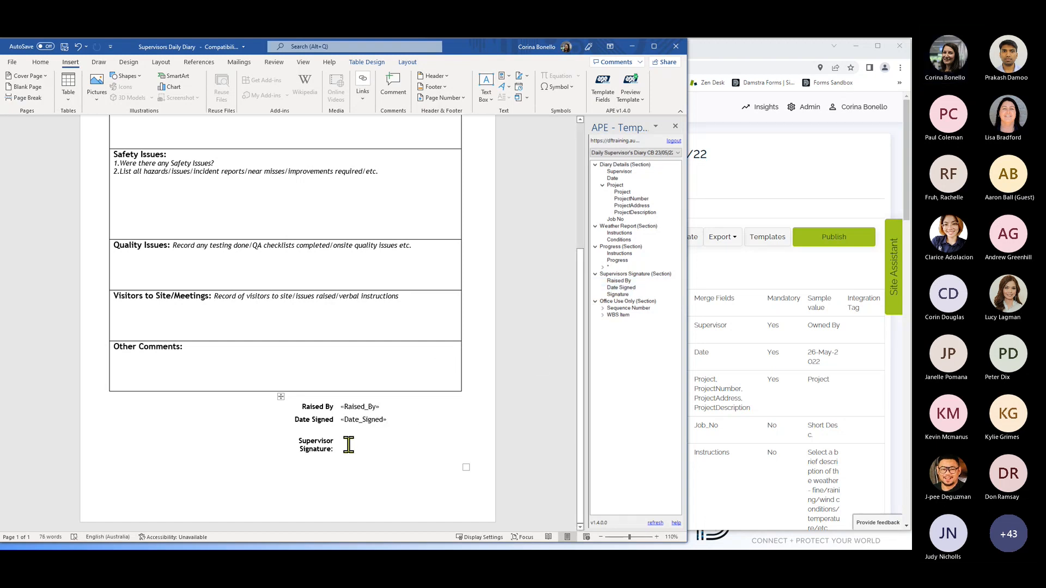
pyautogui.doubleClick(618, 295)
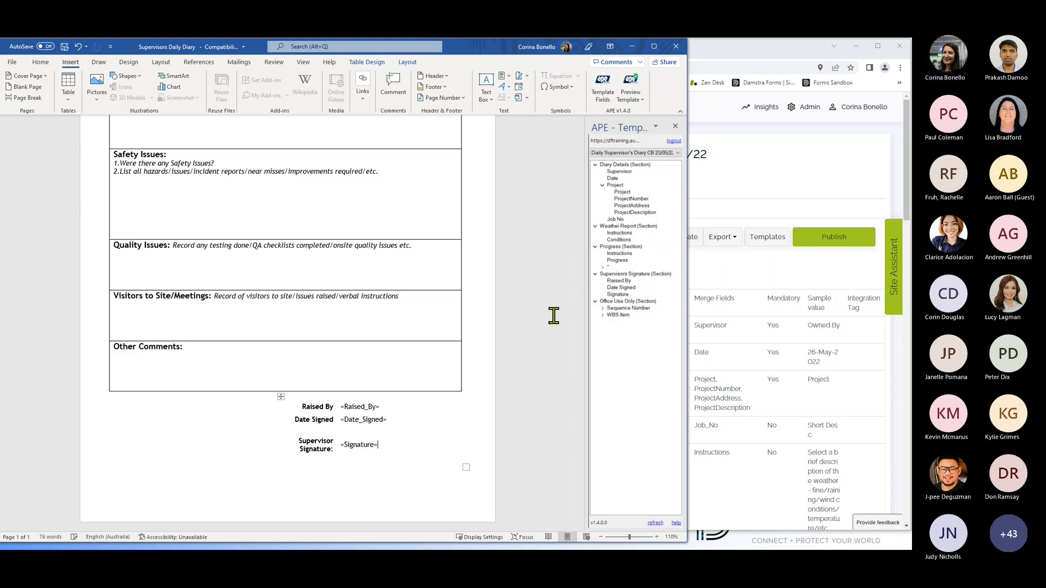
# Step: Try to save the Word document in its current folder as "Supervisors Daily Diary 26/05/22"
pyautogui.scroll(3, 533, 433)
pyautogui.scroll(3, 533, 418)
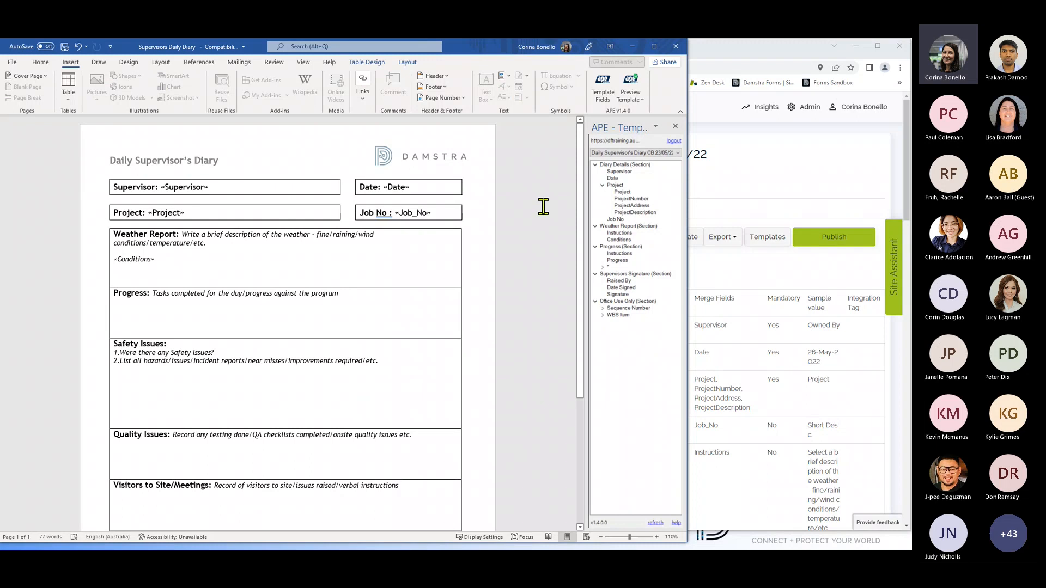
pyautogui.click(13, 62)
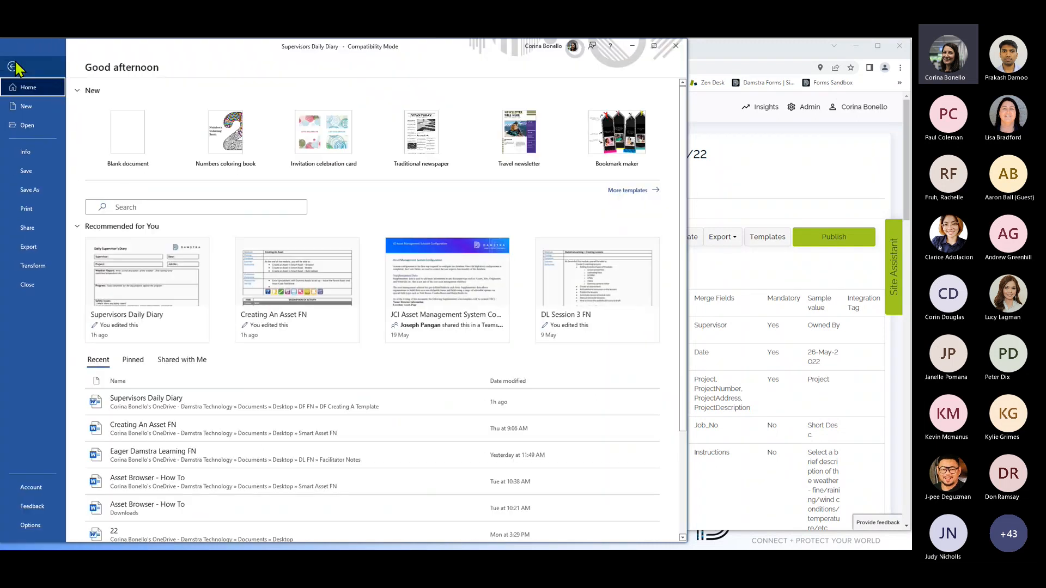
pyautogui.click(33, 190)
pyautogui.click(342, 109)
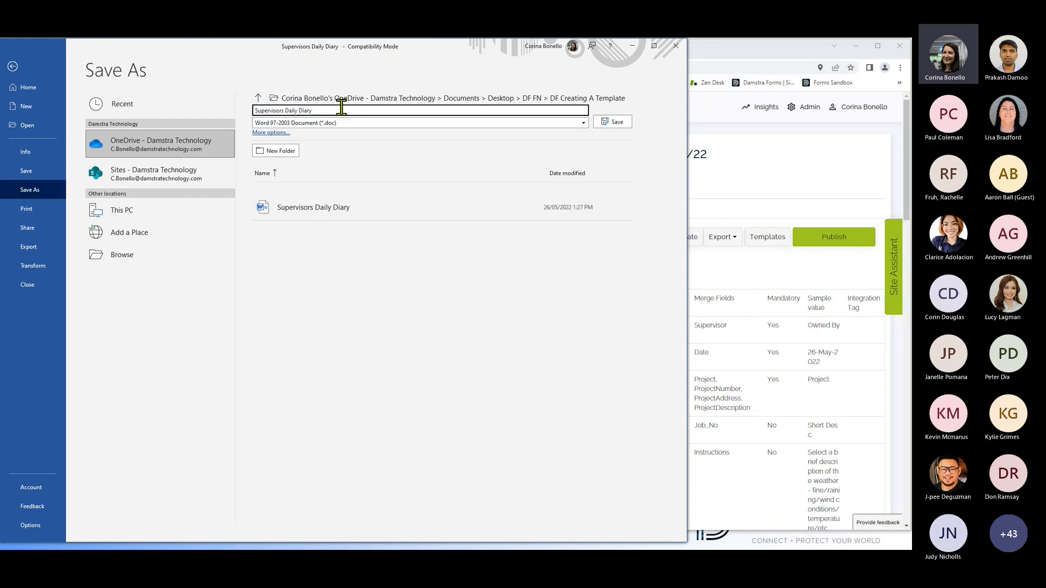
pyautogui.write('2')
pyautogui.write('6?')
pyautogui.write('0')
pyautogui.press('BackSpace')
pyautogui.press('BackSpace')
pyautogui.press('BackSpace')
pyautogui.write('/05/22')
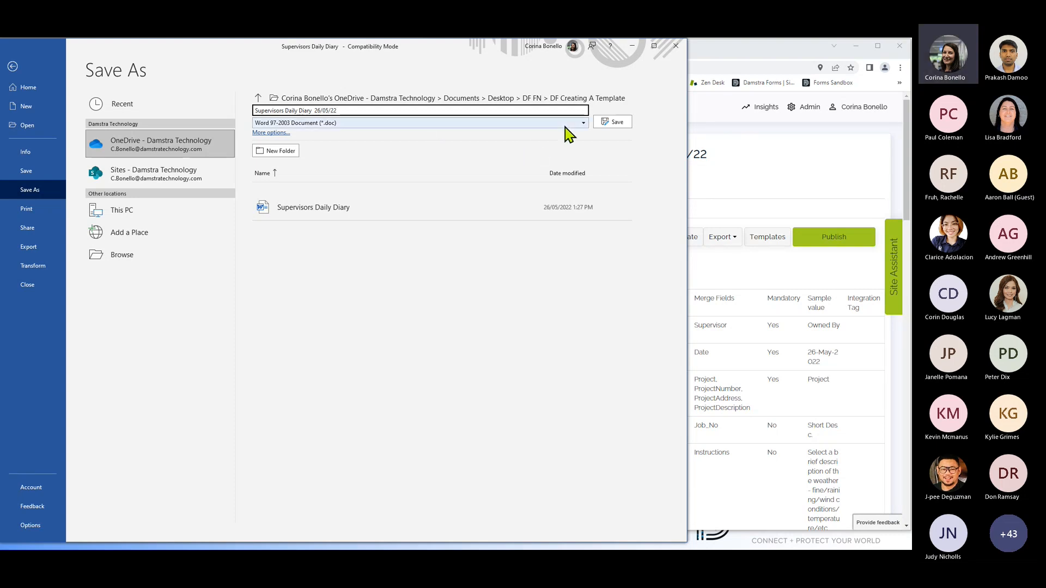
pyautogui.click(625, 122)
pyautogui.click(534, 329)
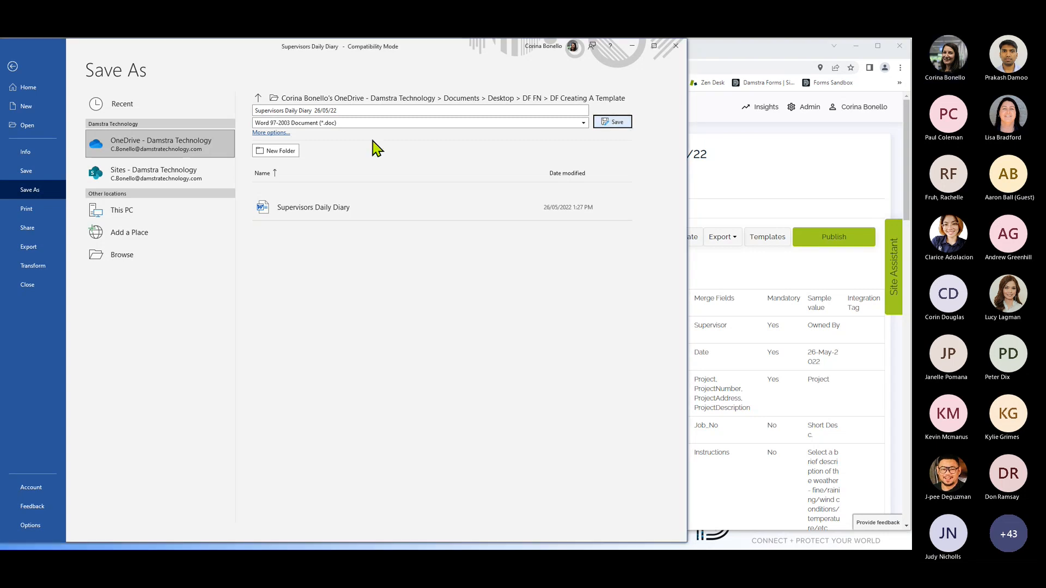
# Step: Change the date in the new file name to 26may22 and save the document as "Supervisors Daily Diary 26may22"
pyautogui.click(360, 114)
pyautogui.click(360, 113)
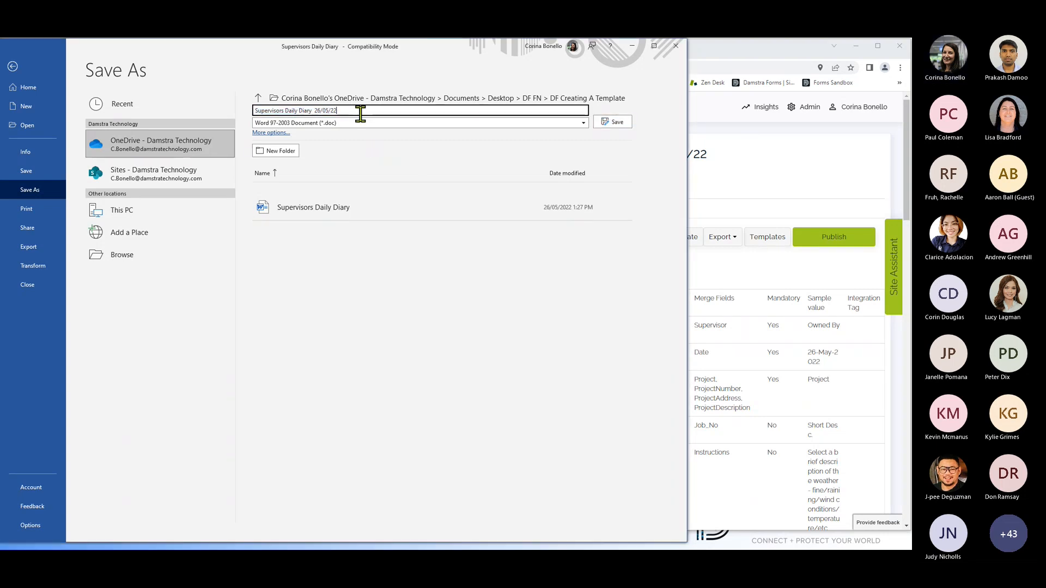
pyautogui.press('BackSpace')
pyautogui.press('BackSpace')
pyautogui.press('BackSpace')
pyautogui.press('BackSpace')
pyautogui.write('may22')
pyautogui.click(620, 127)
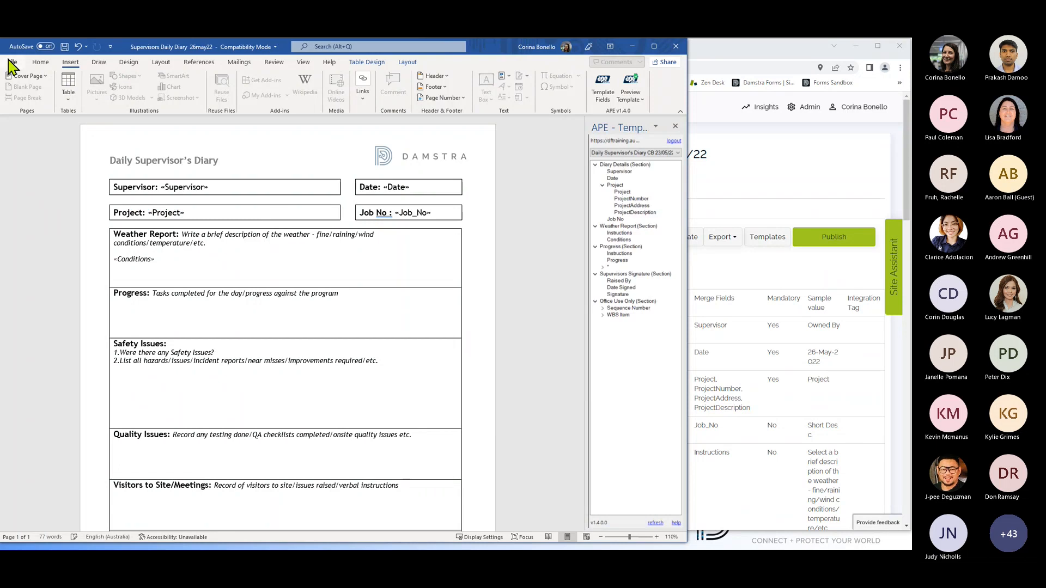
# Step: Save another copy of Supervisors Daily Diary 26may22 to this PC's Desktop and close the document
pyautogui.click(12, 62)
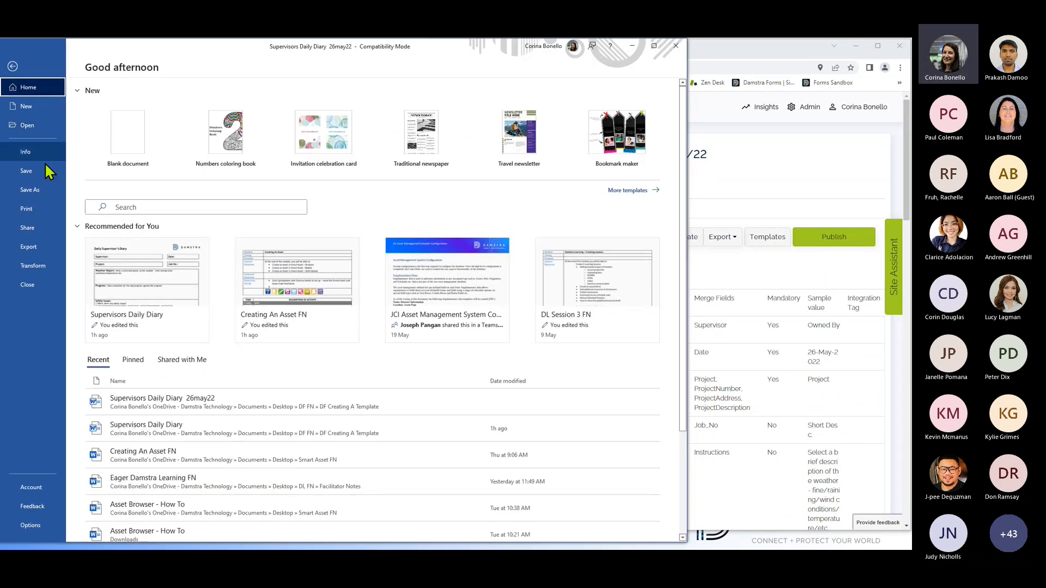
pyautogui.click(30, 190)
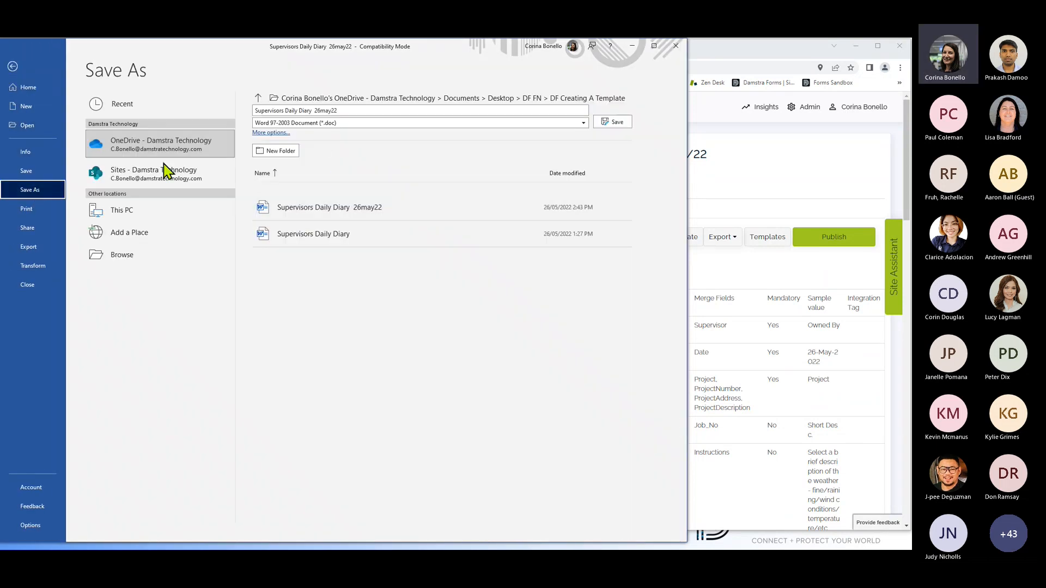
pyautogui.click(137, 212)
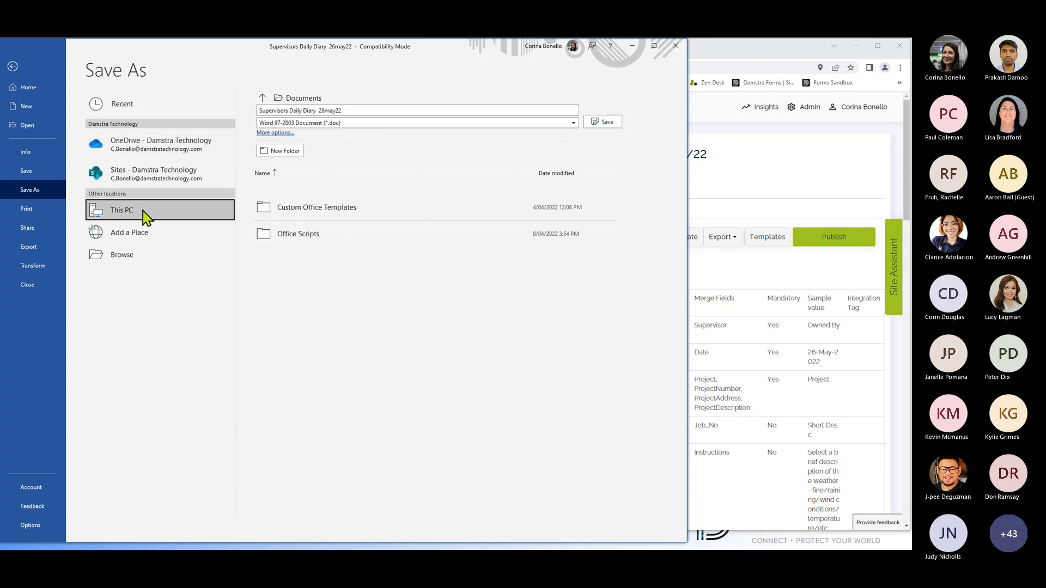
pyautogui.click(349, 205)
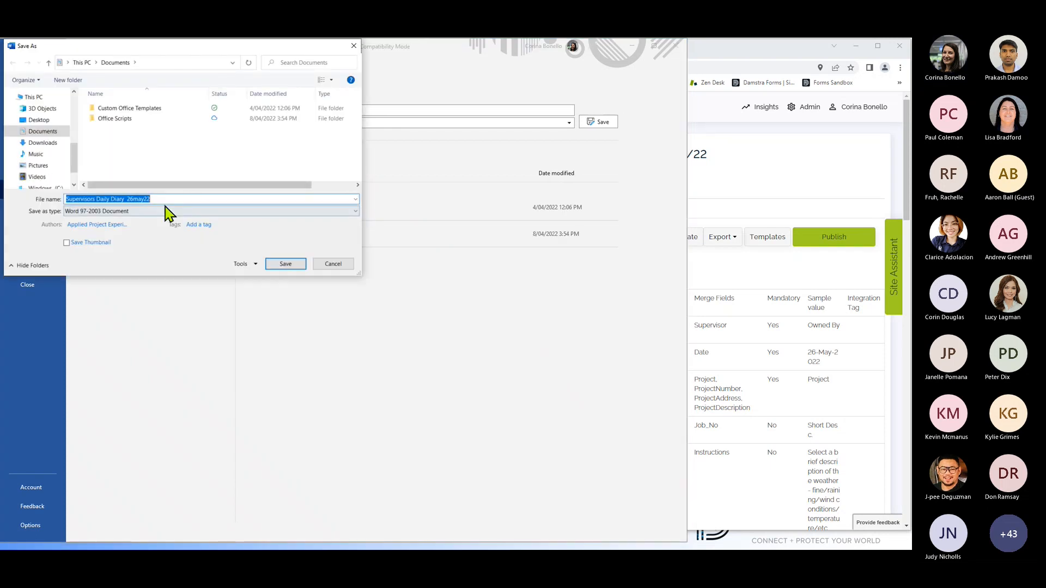
pyautogui.click(48, 124)
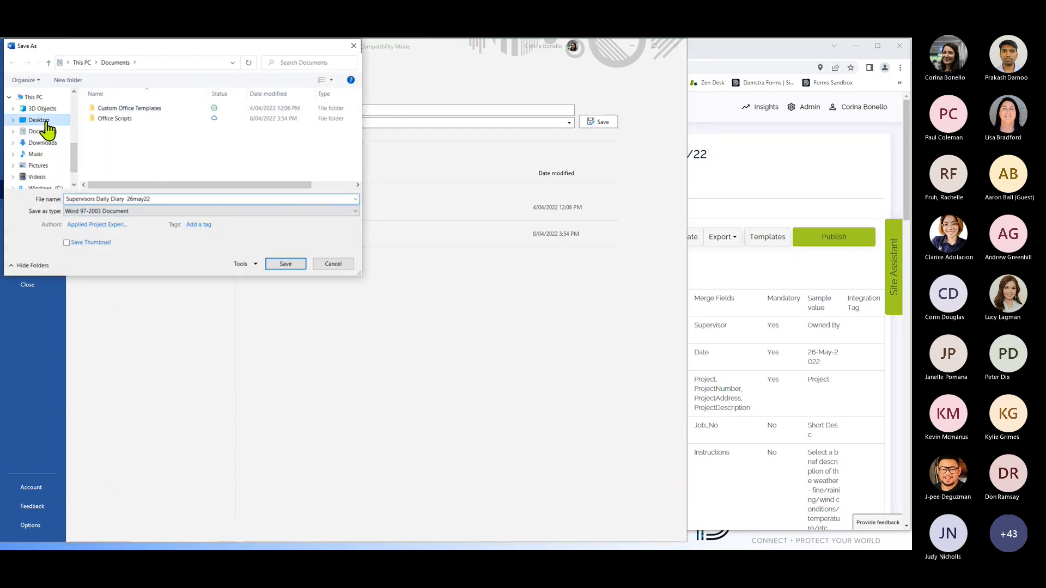
pyautogui.click(283, 264)
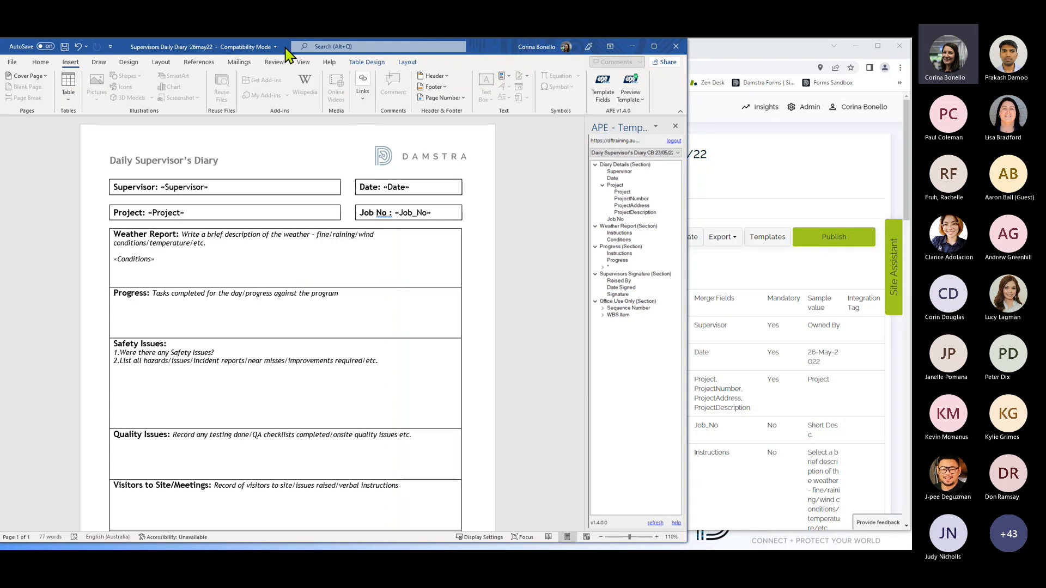
pyautogui.moveTo(288, 54); pyautogui.dragTo(288, 136)
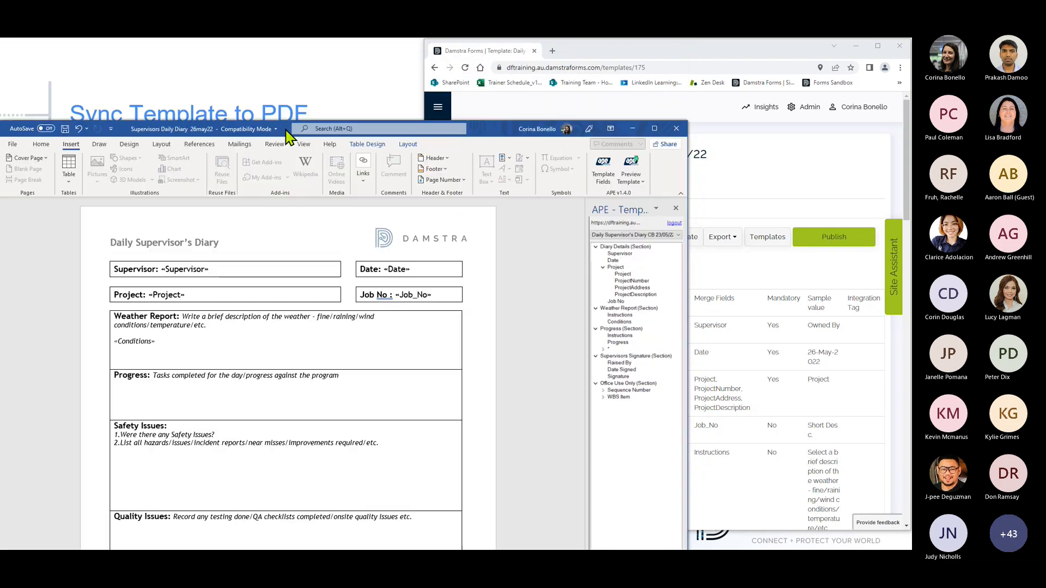
pyautogui.click(677, 132)
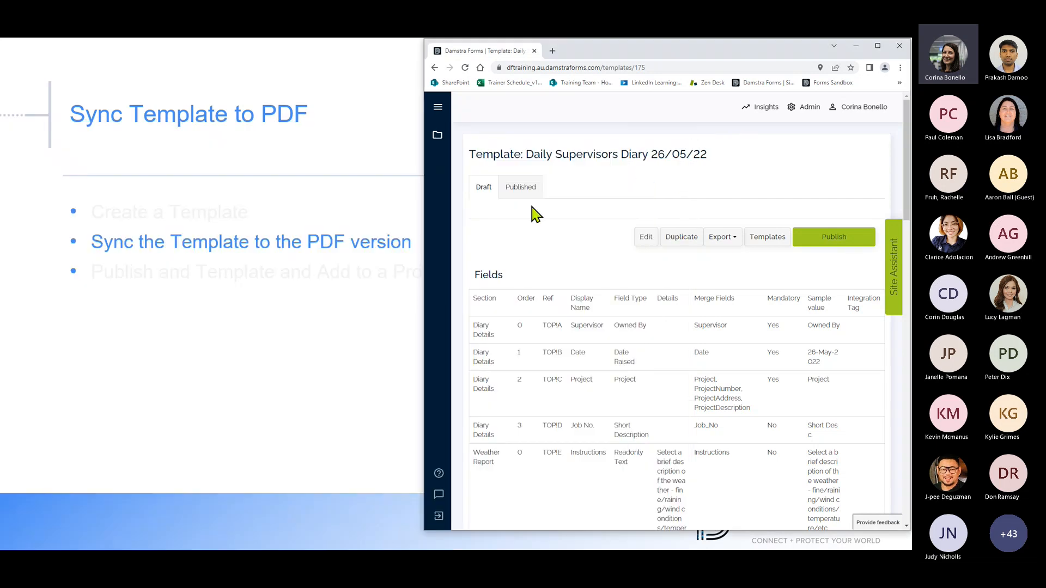
# Step: Search the Damstra Forms templates for "daily" and open Daily Supervisor's Diary CB 23/05/22 for editing
pyautogui.click(813, 108)
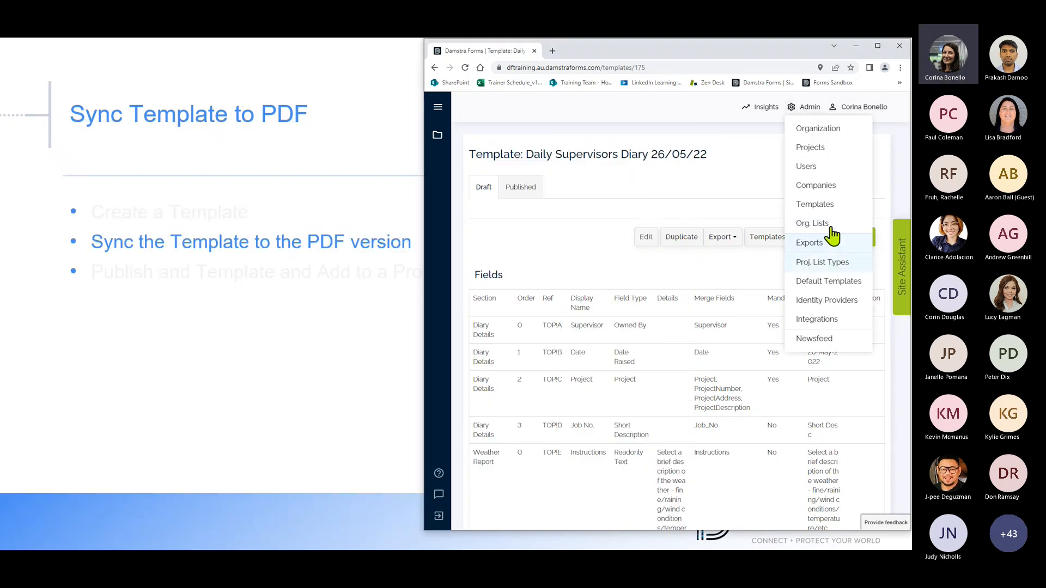
pyautogui.click(817, 206)
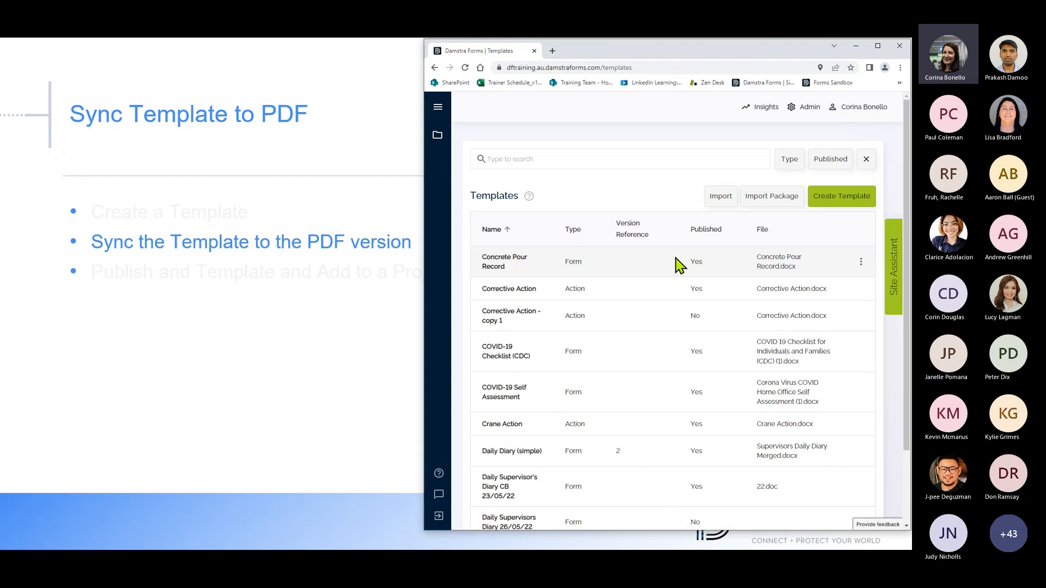
pyautogui.click(518, 158)
pyautogui.write('daily')
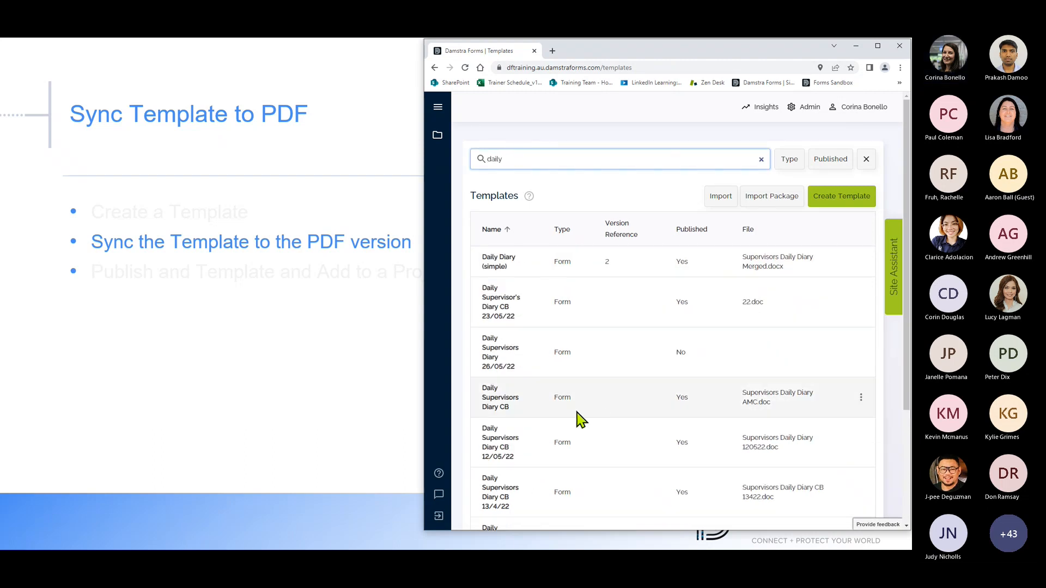
pyautogui.click(536, 298)
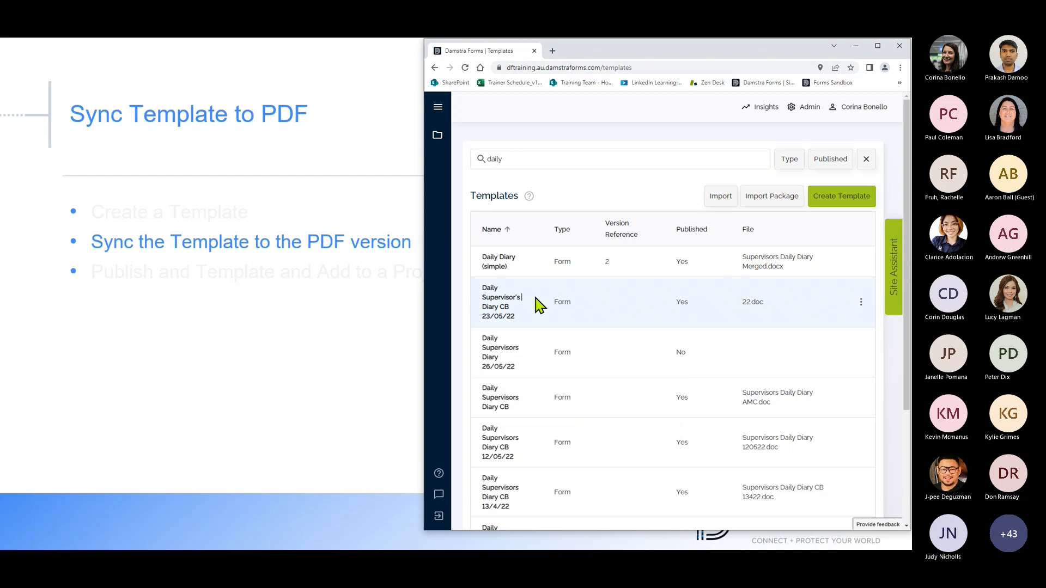
pyautogui.click(861, 302)
pyautogui.click(867, 324)
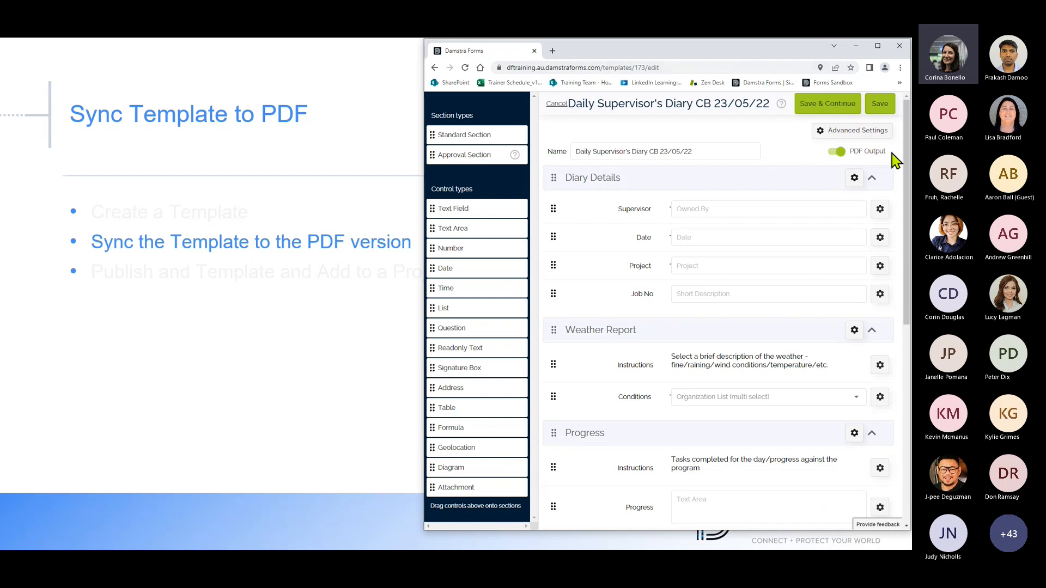
# Step: Replace the template's mapped PDF output document with Supervisors Daily Diary 26may22 from the Desktop and save the template
pyautogui.click(864, 153)
pyautogui.click(865, 155)
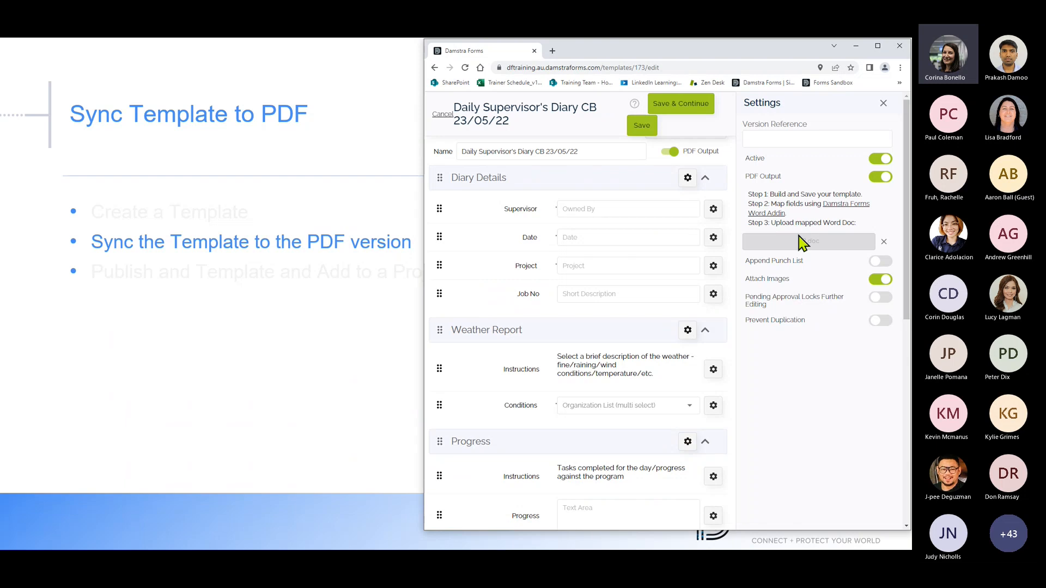
pyautogui.click(884, 241)
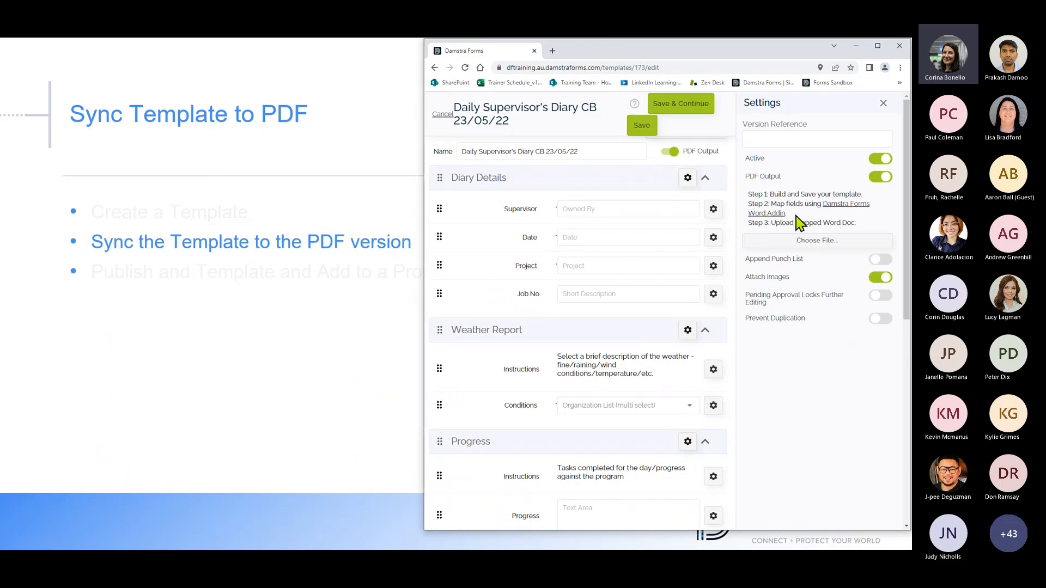
pyautogui.click(820, 246)
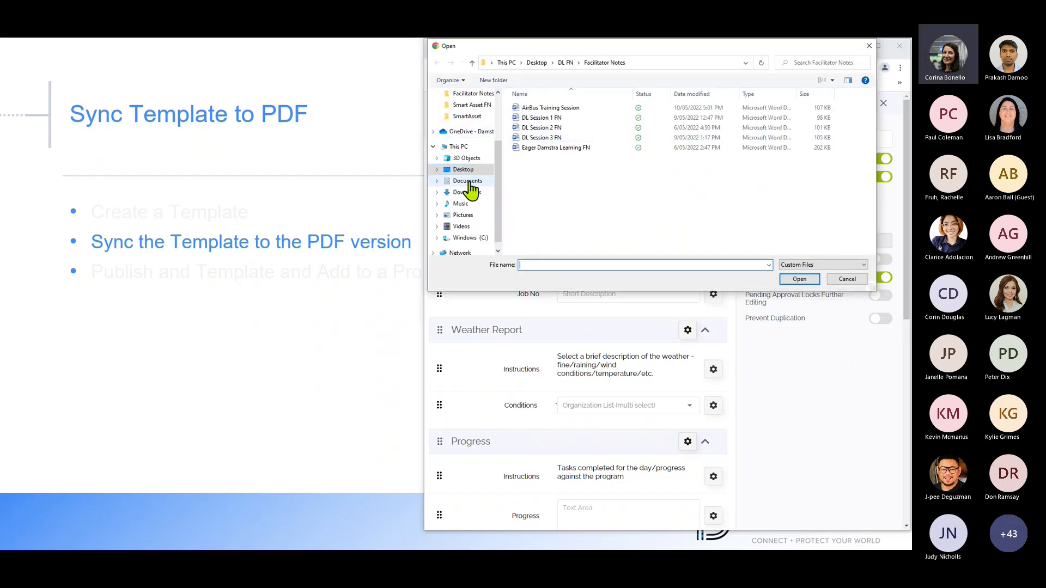
pyautogui.click(469, 171)
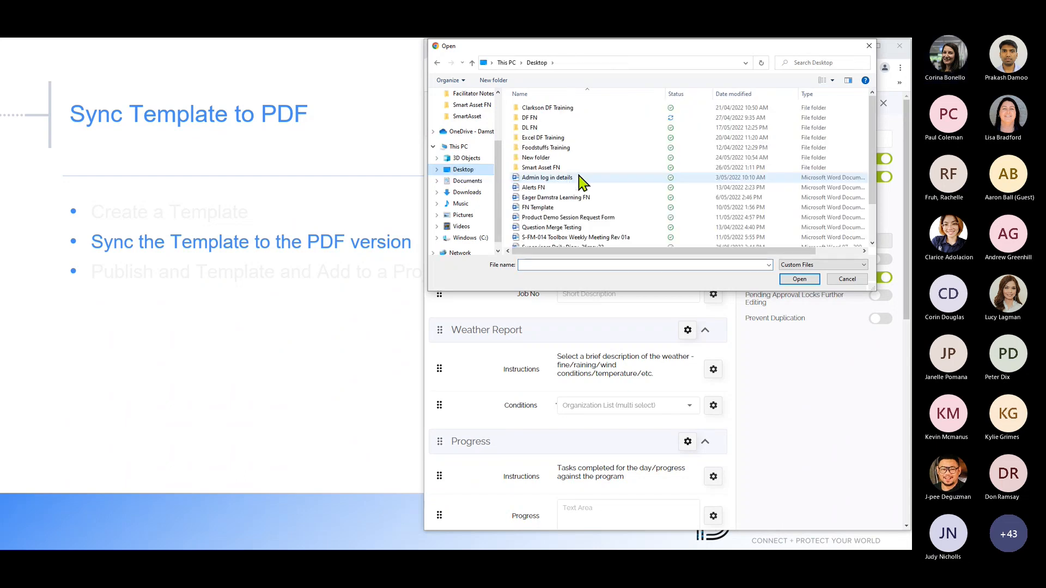
pyautogui.scroll(-2, 591, 191)
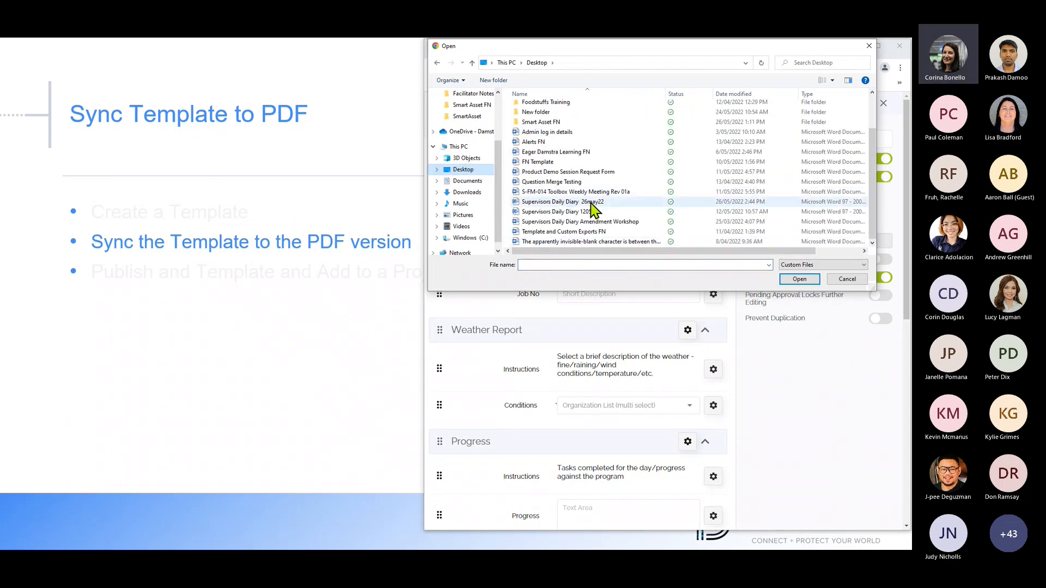
pyautogui.doubleClick(593, 203)
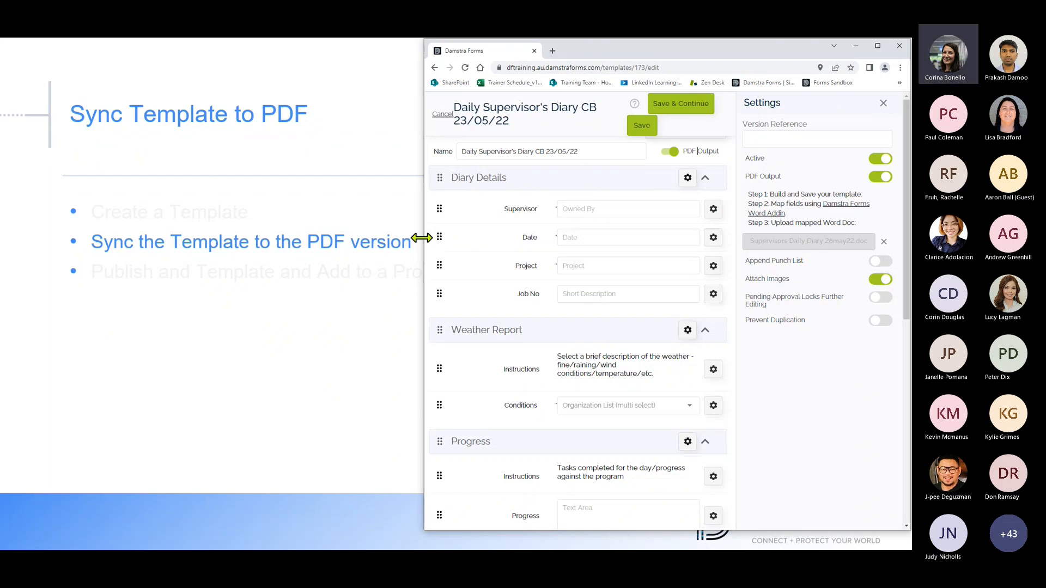
pyautogui.moveTo(423, 237); pyautogui.dragTo(172, 237)
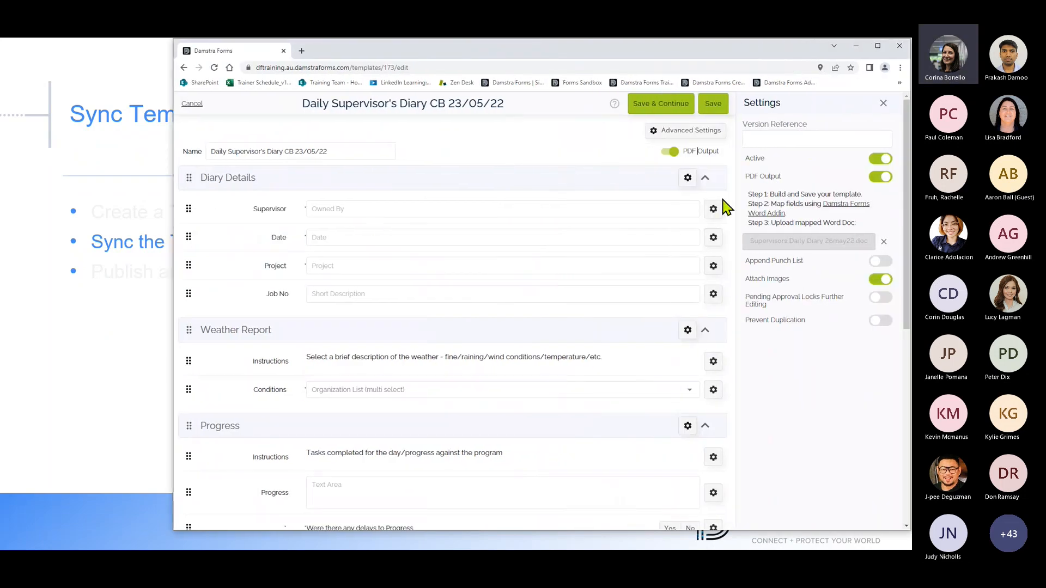
pyautogui.click(714, 104)
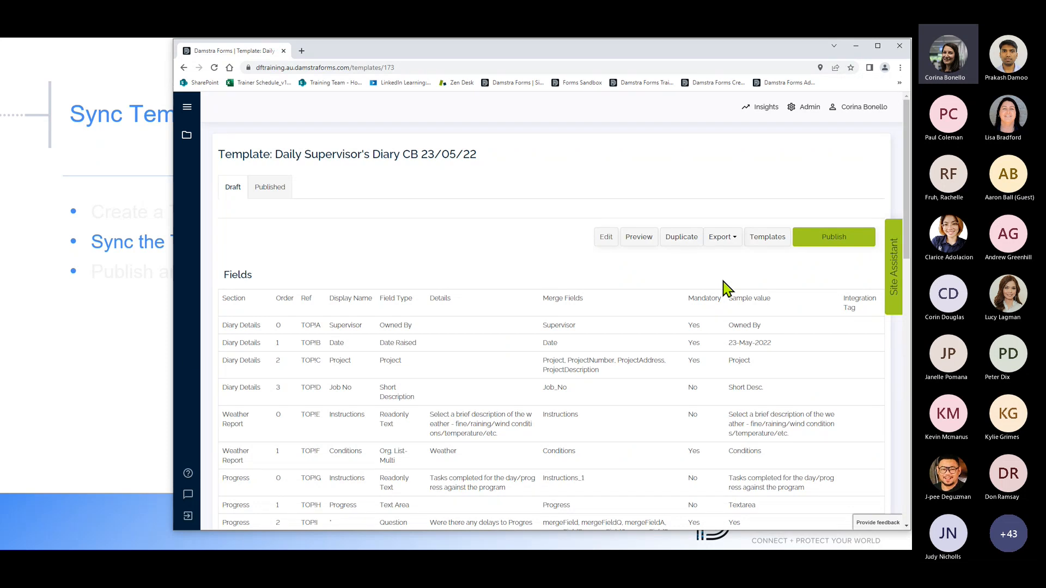
# Step: Preview the template's PDF, examine the merged values in its header, Weather Report and sign-off areas, and return to the template page
pyautogui.click(640, 239)
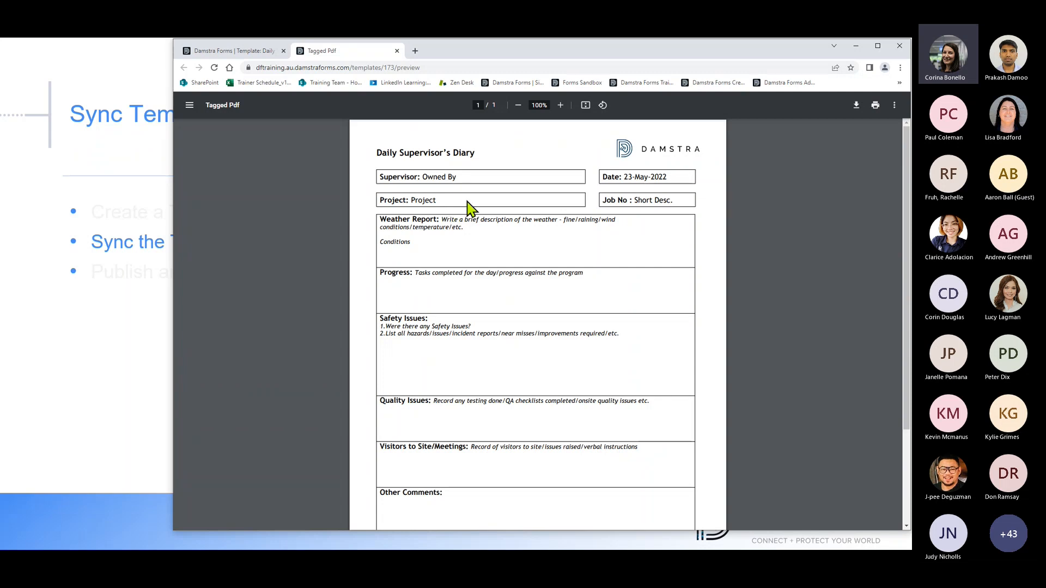
pyautogui.moveTo(424, 179); pyautogui.dragTo(461, 177)
pyautogui.moveTo(412, 202); pyautogui.dragTo(439, 201)
pyautogui.moveTo(631, 199); pyautogui.dragTo(671, 200)
pyautogui.click(438, 176)
pyautogui.moveTo(424, 177); pyautogui.dragTo(458, 177)
pyautogui.doubleClick(418, 201)
pyautogui.moveTo(638, 200); pyautogui.dragTo(677, 199)
pyautogui.moveTo(381, 242); pyautogui.dragTo(424, 248)
pyautogui.scroll(-2, 575, 297)
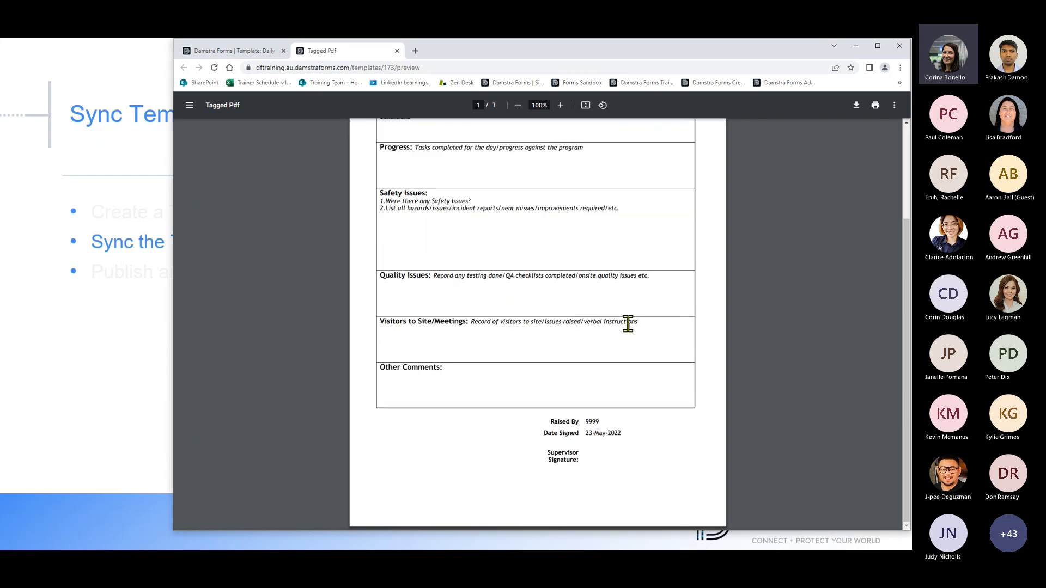
pyautogui.moveTo(584, 433); pyautogui.dragTo(602, 424)
pyautogui.scroll(1, 639, 451)
pyautogui.scroll(3, 638, 452)
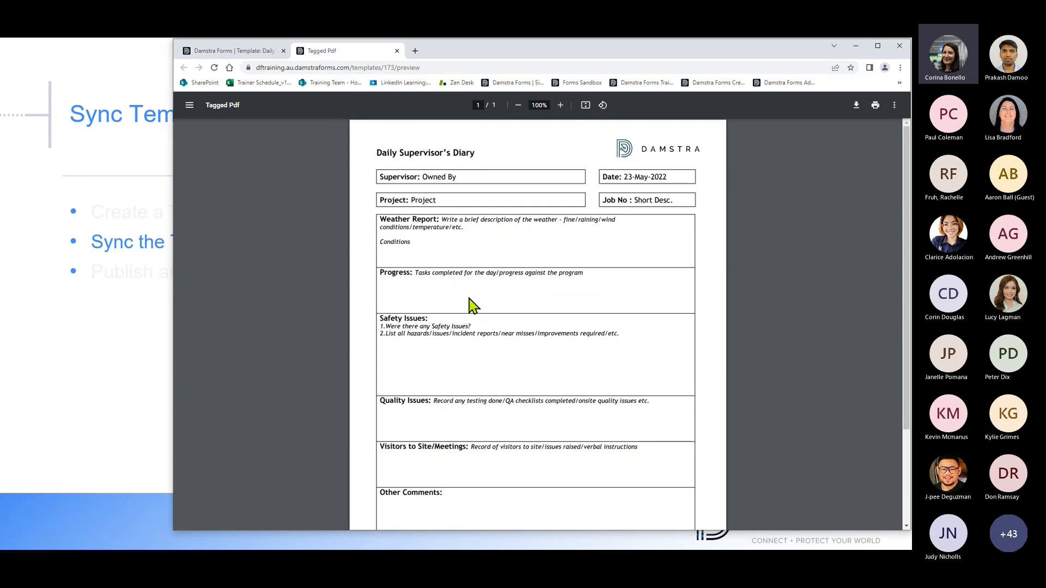
pyautogui.click(256, 50)
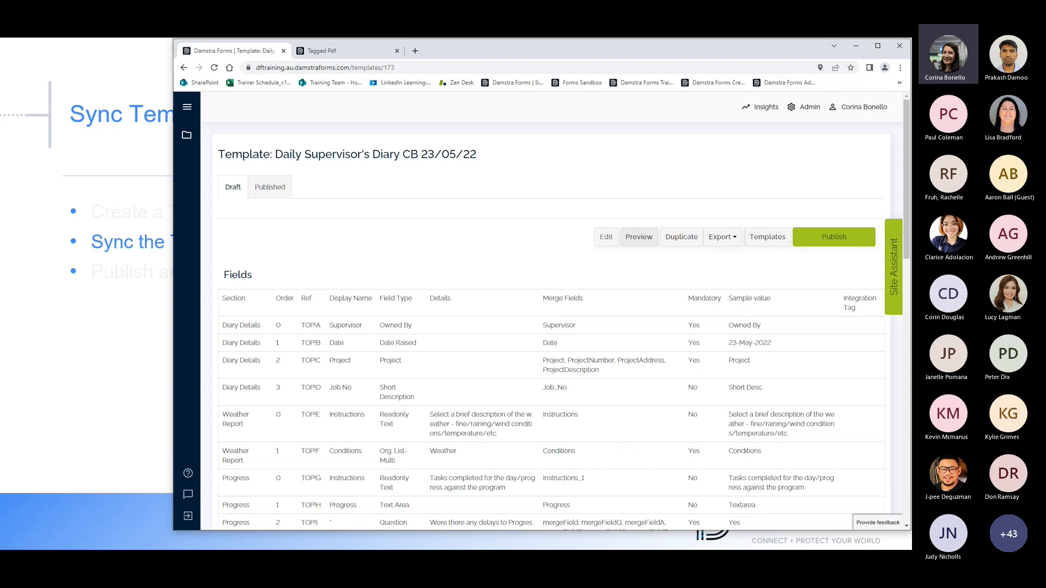
# Step: Advance the presentation to the "Publish Template and Add to a Project" slide and switch back to the Damstra Forms template page
pyautogui.click(115, 360)
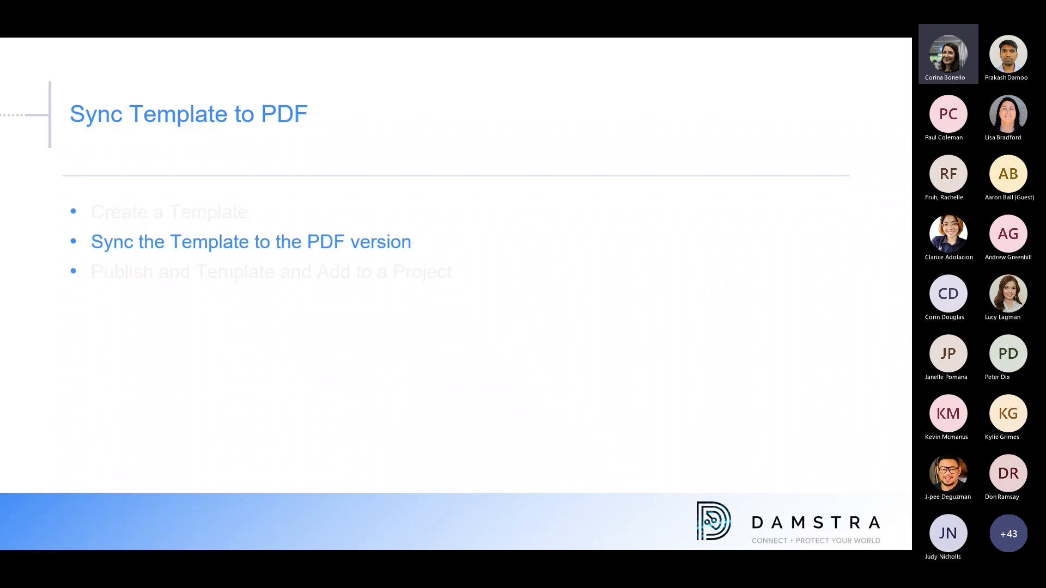
pyautogui.press('Right')
pyautogui.press('Right')
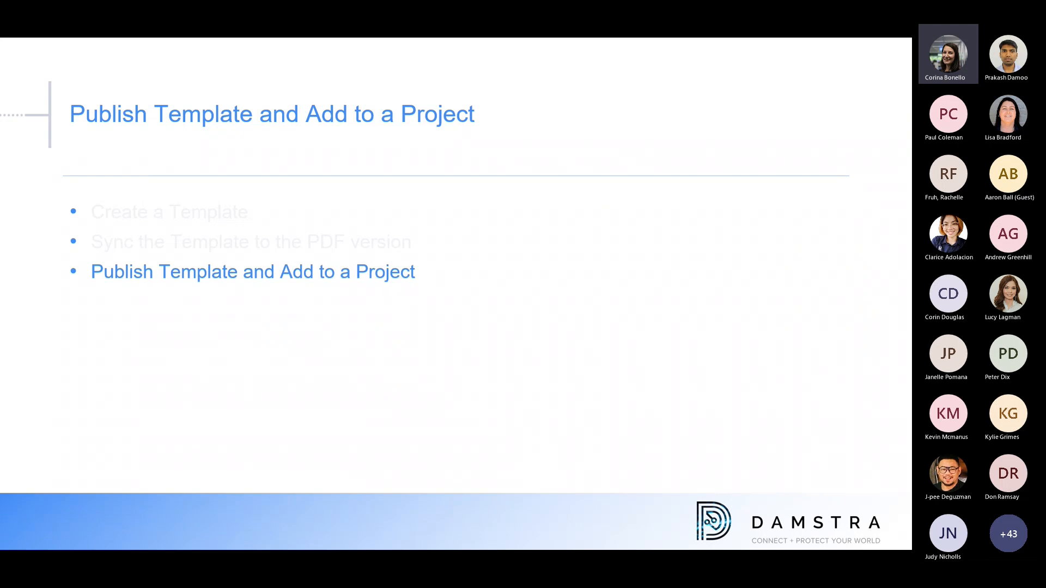
pyautogui.hotkey('alt', 'Tab')
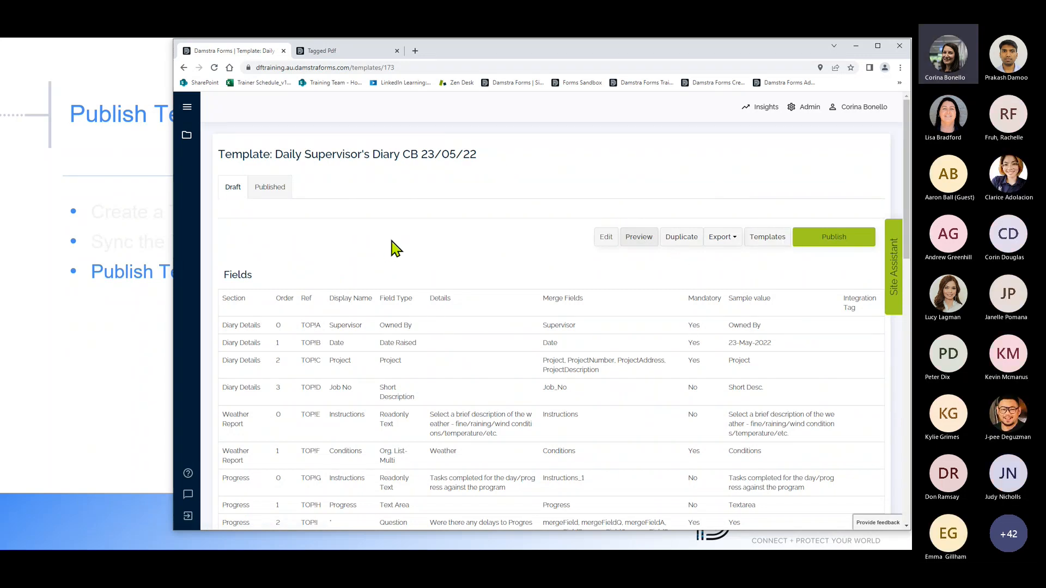
# Step: Publish the Daily Supervisor's Diary CB 23/05/22 template and close the notice about enabling it
pyautogui.click(833, 243)
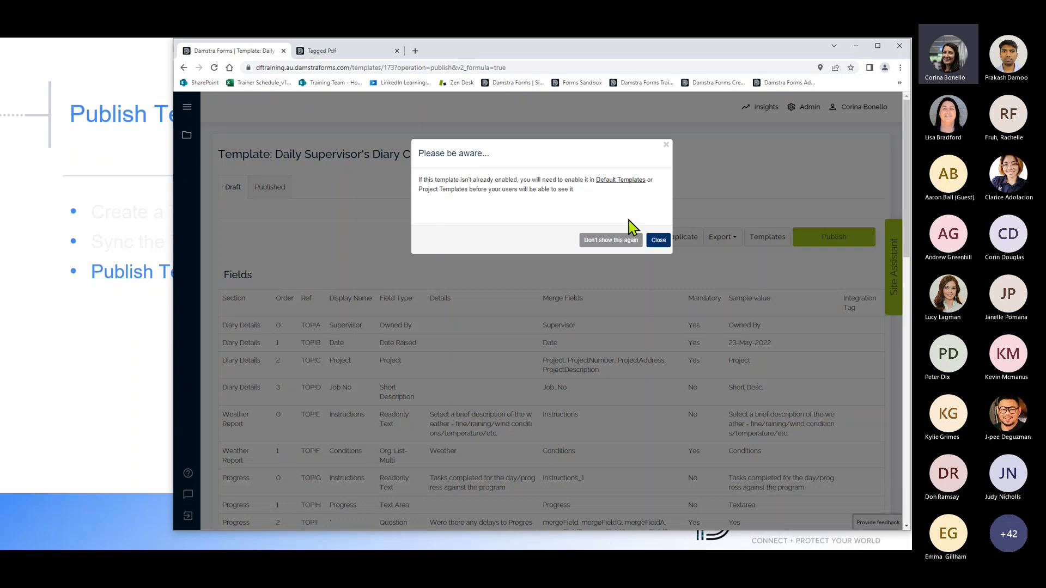
pyautogui.click(659, 241)
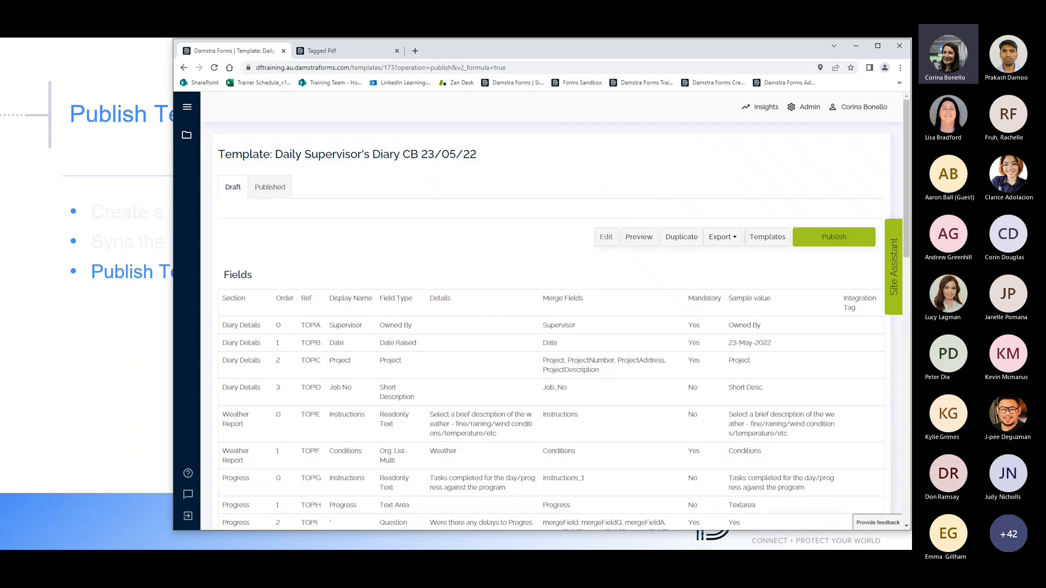
# Step: Advance the presentation to the Default Templates and Project Templates slide and switch back to the Damstra Forms template page
pyautogui.hotkey('alt', 'Tab')
pyautogui.press('Right')
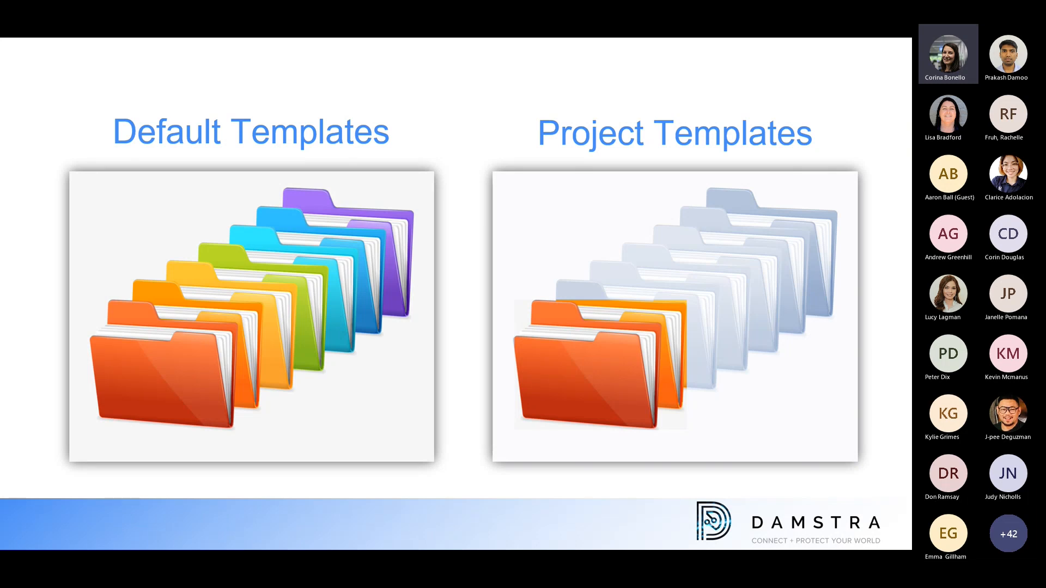
pyautogui.hotkey('alt', 'Tab')
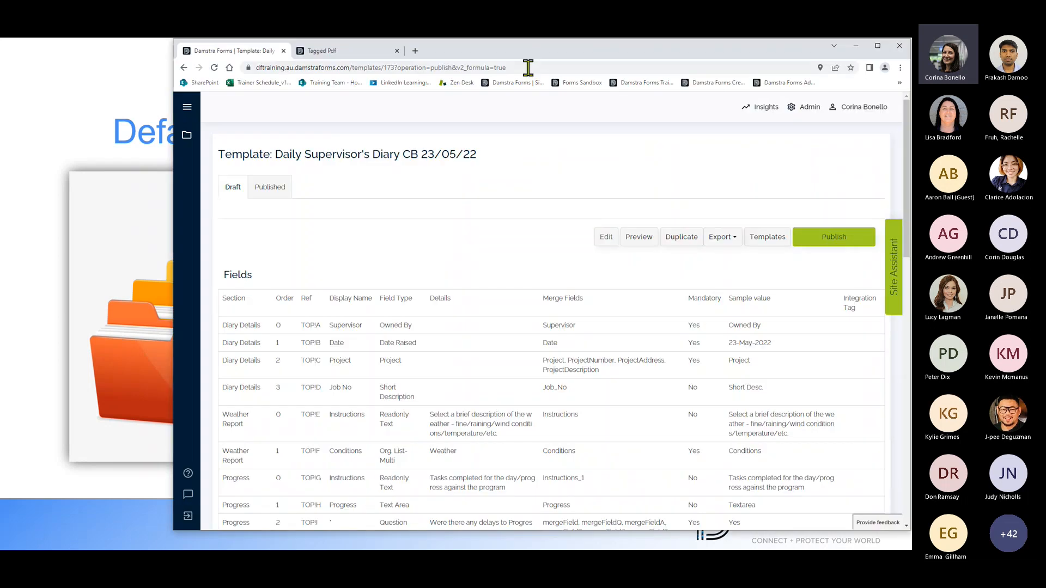
pyautogui.moveTo(578, 57); pyautogui.dragTo(542, 57)
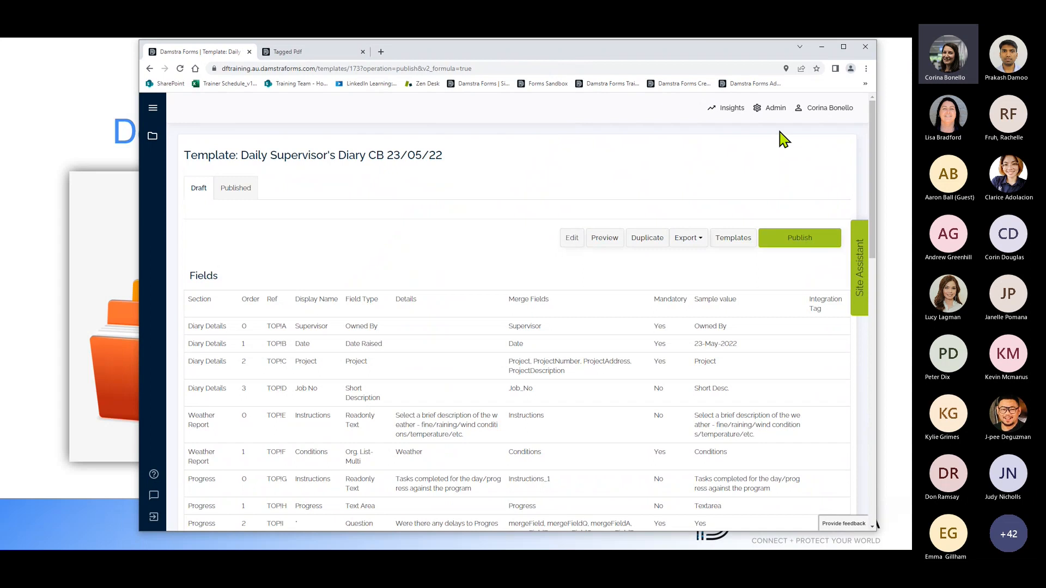
# Step: Open the organization's Default Templates for the Super user type and examine the enabled forms, actions and memos
pyautogui.click(773, 112)
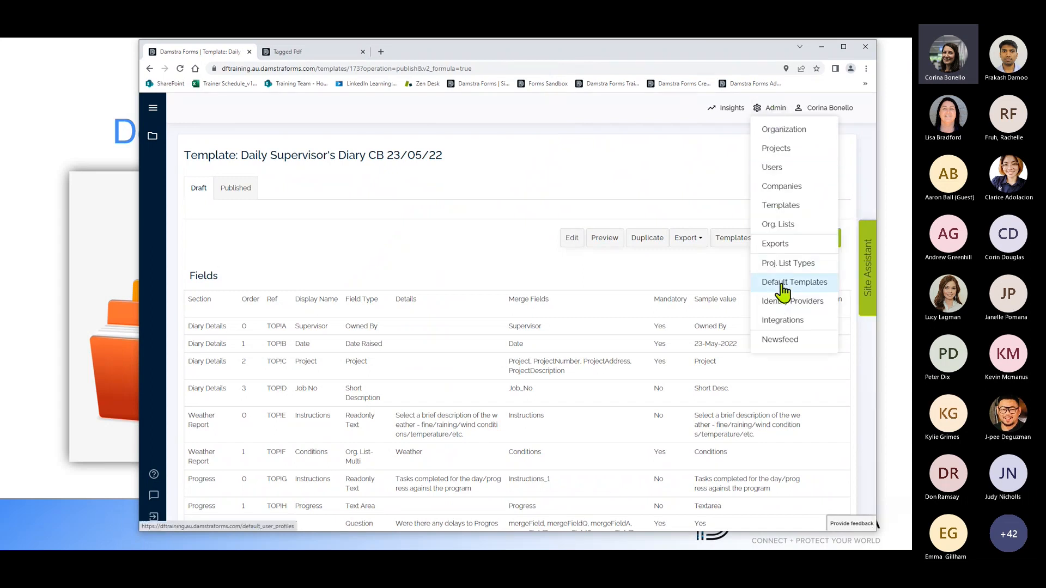
pyautogui.click(783, 285)
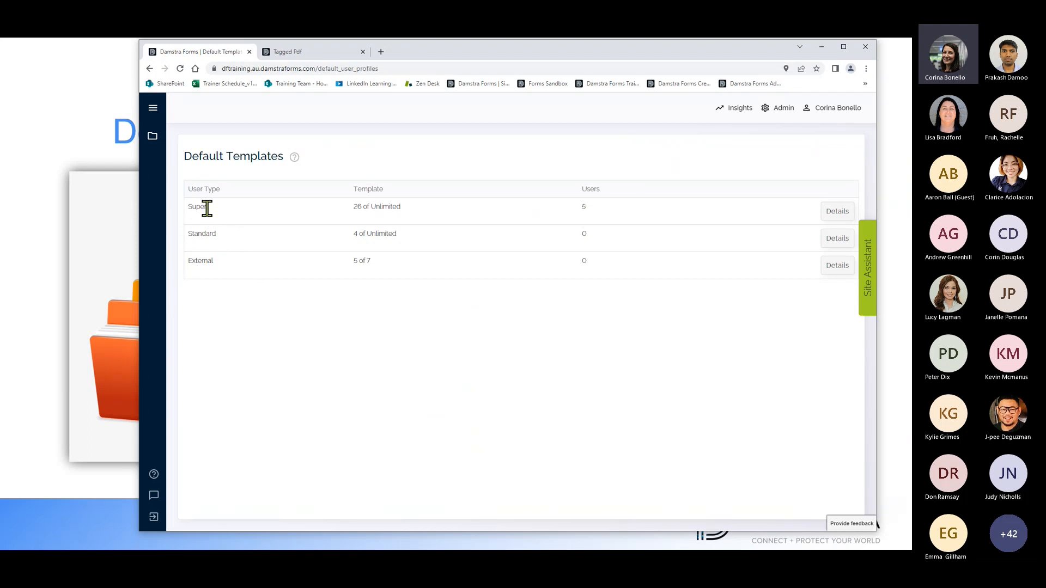
pyautogui.click(838, 212)
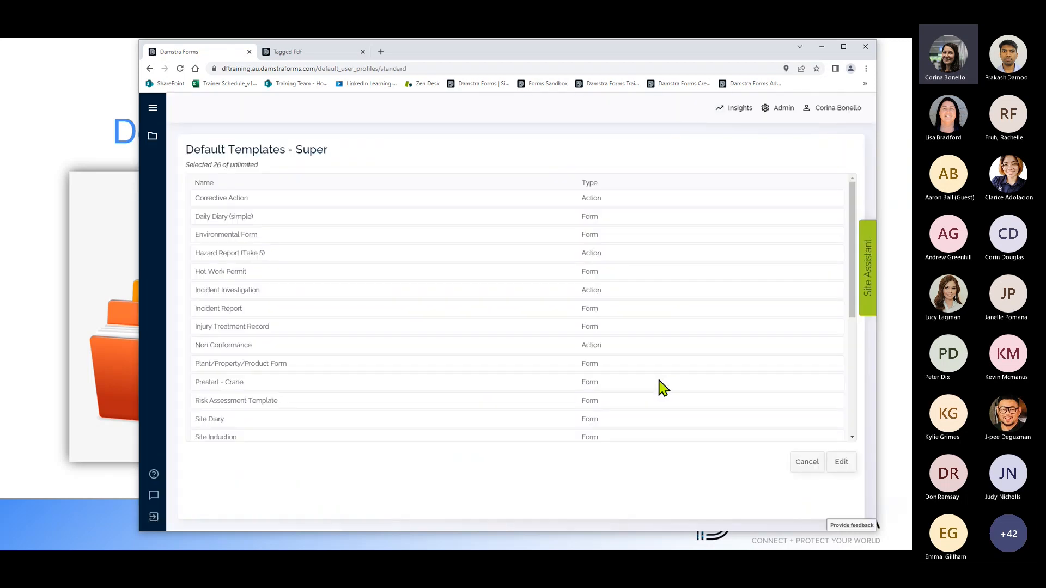
pyautogui.scroll(-3, 473, 327)
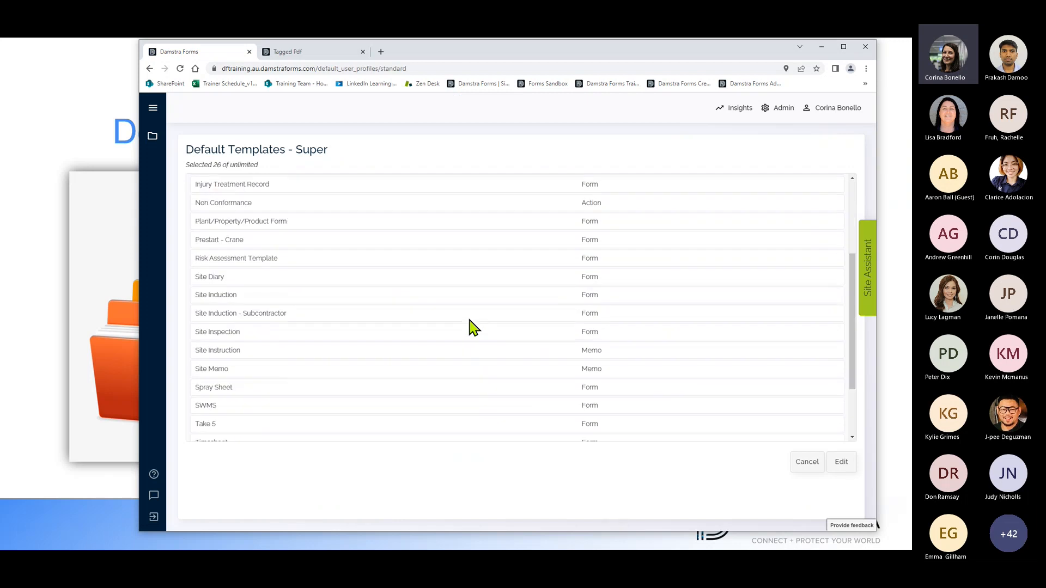
pyautogui.scroll(3, 473, 327)
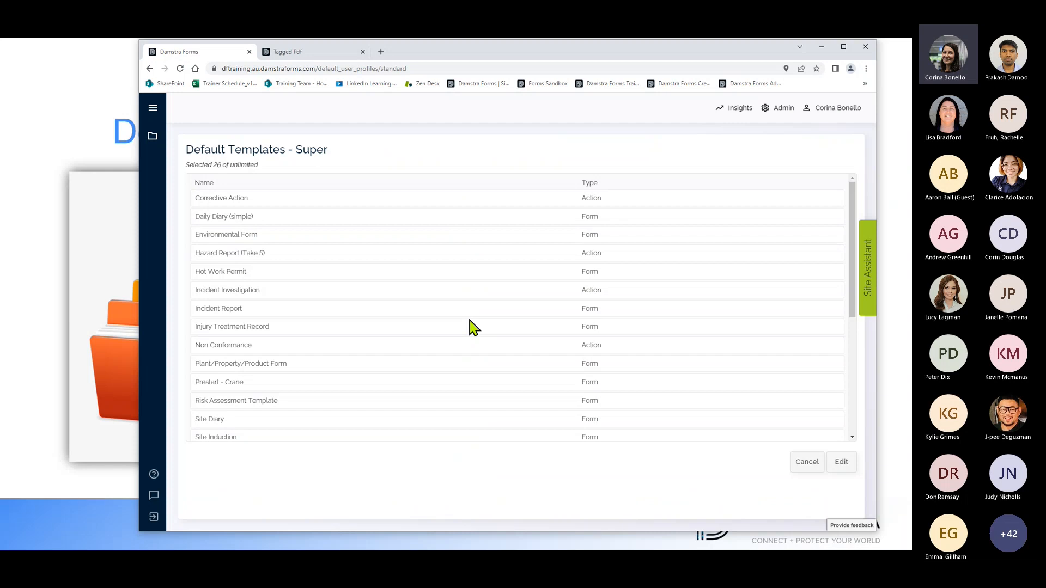
pyautogui.scroll(-5, 473, 327)
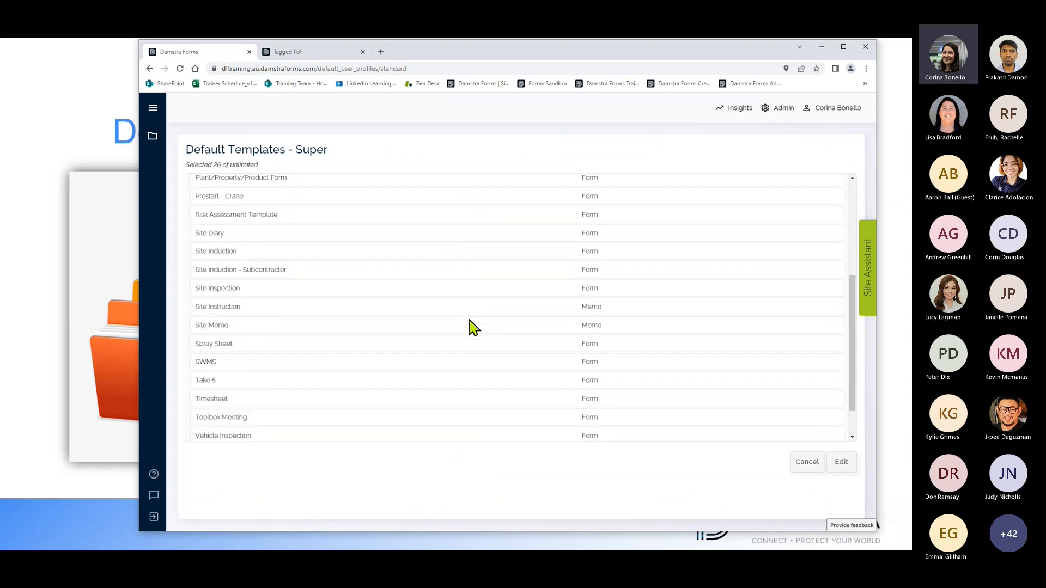
pyautogui.scroll(5, 473, 327)
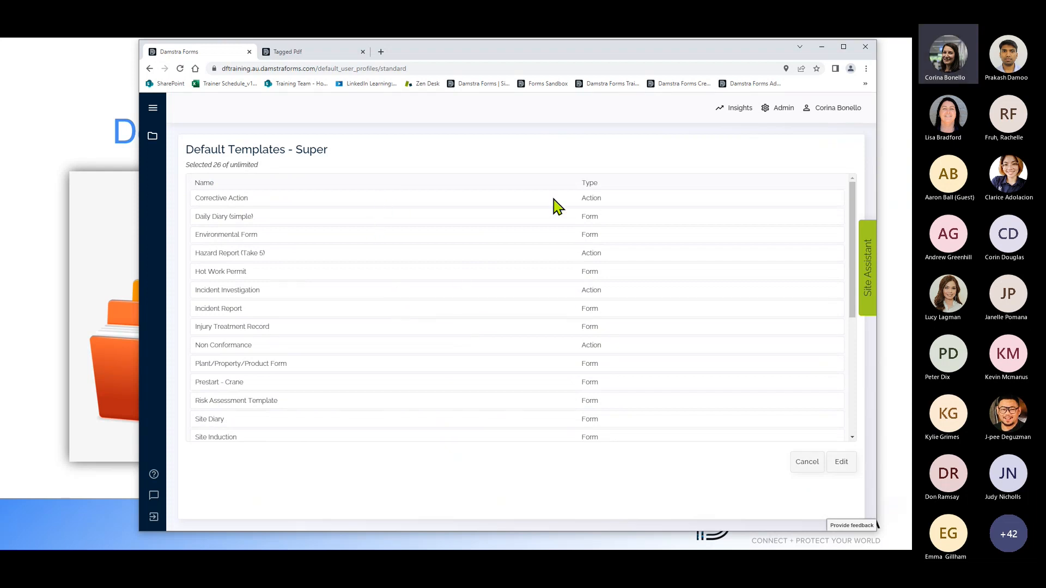
pyautogui.scroll(-5, 367, 355)
pyautogui.scroll(3, 311, 383)
pyautogui.scroll(3, 313, 385)
pyautogui.scroll(-5, 264, 310)
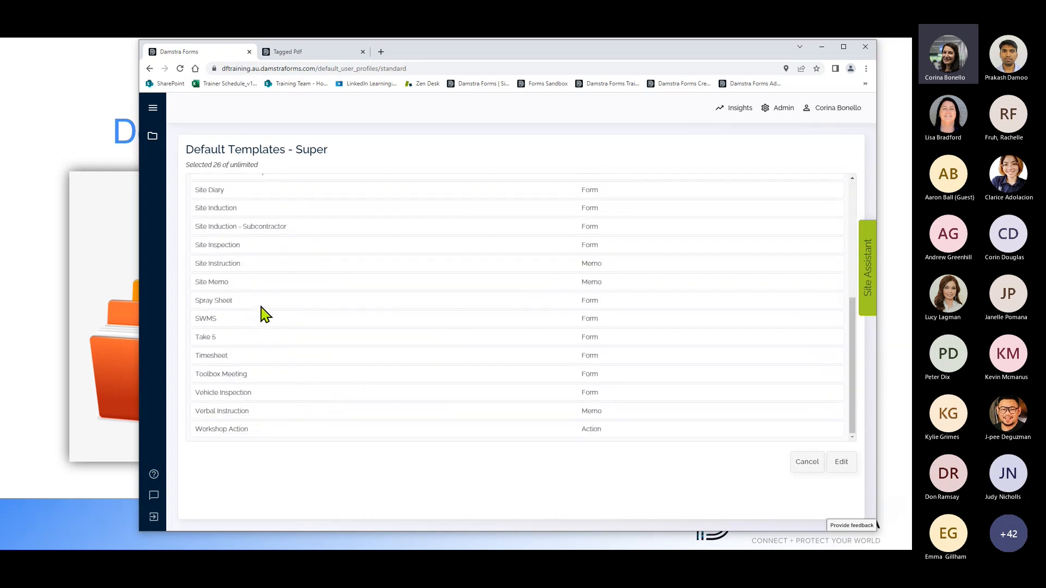
pyautogui.scroll(3, 264, 311)
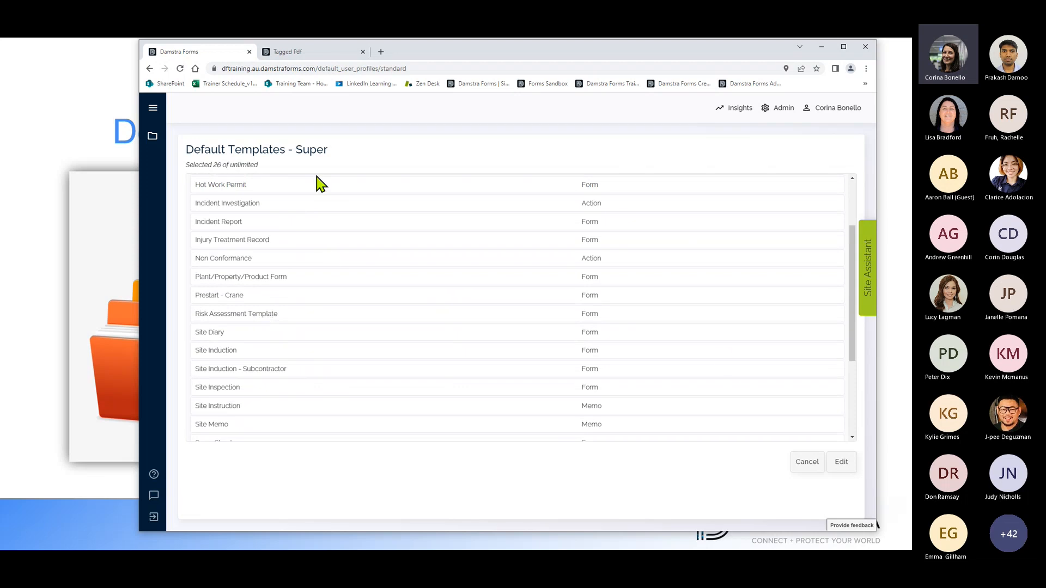
# Step: Edit the Super default templates, try enabling Daily Supervisor's Diary CB 23/05/22, then clear it and cancel the edit
pyautogui.click(842, 463)
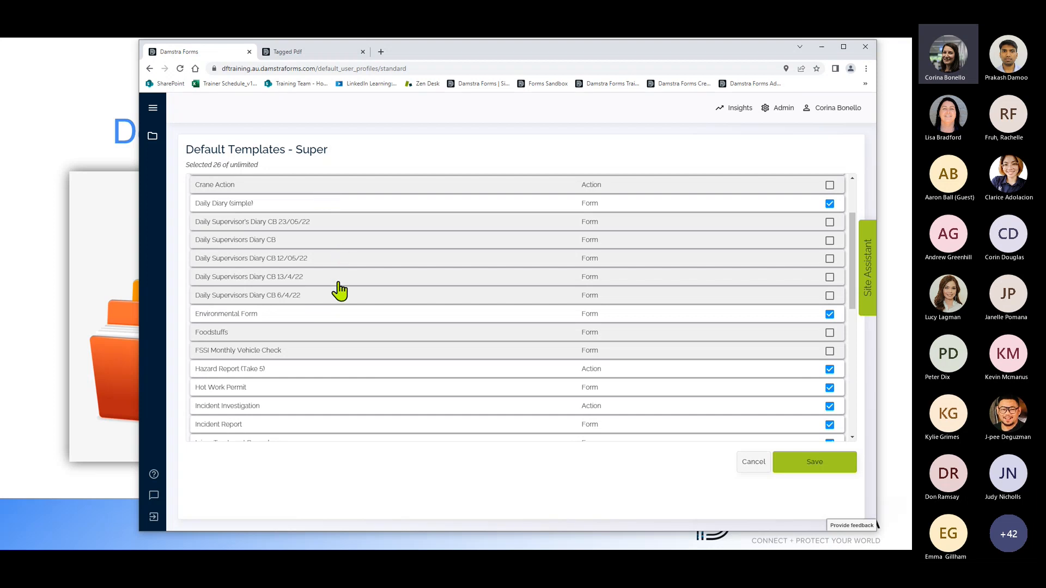
pyautogui.scroll(-10, 339, 291)
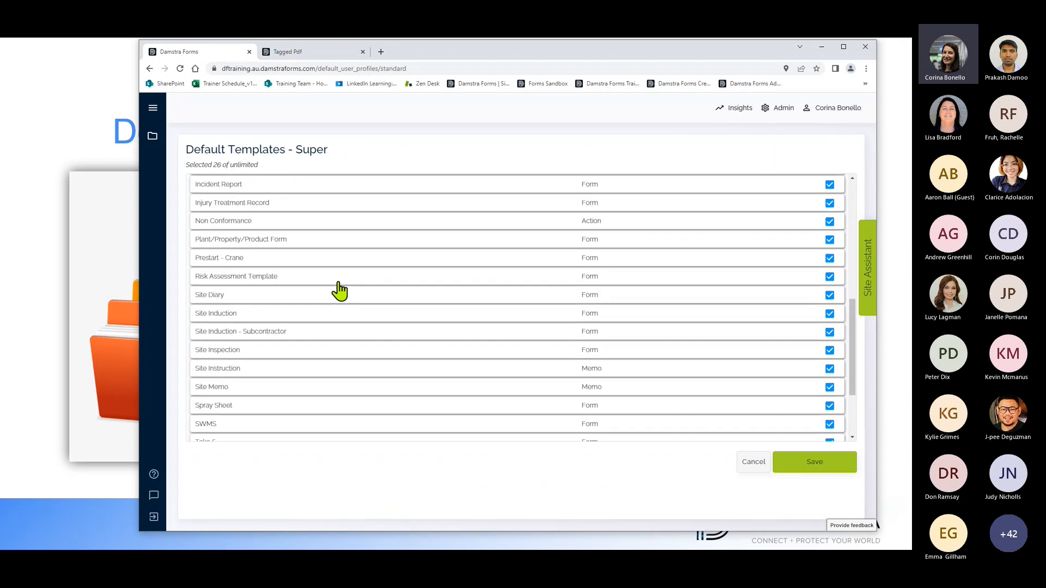
pyautogui.scroll(5, 339, 290)
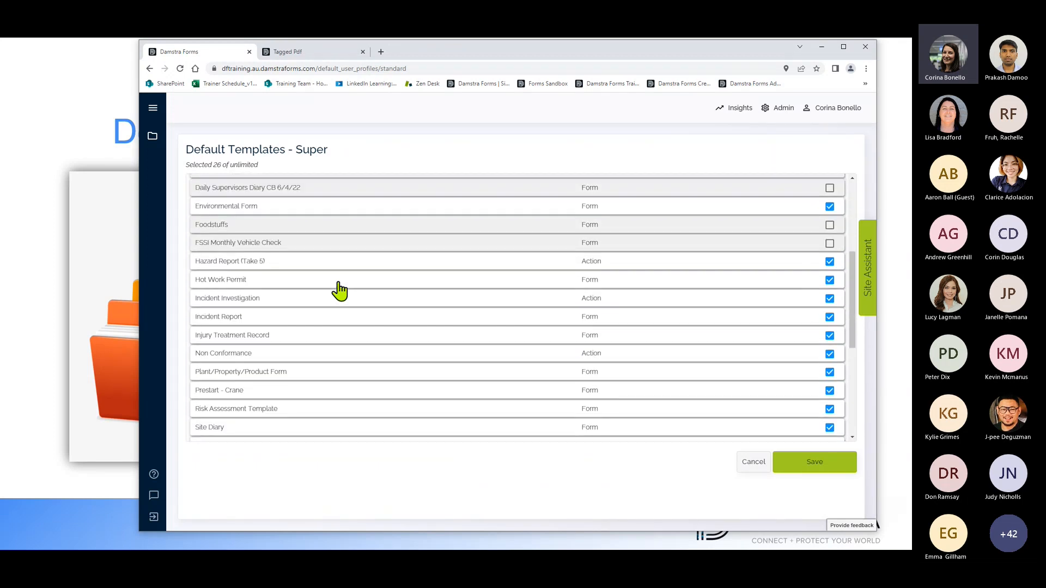
pyautogui.scroll(2, 339, 290)
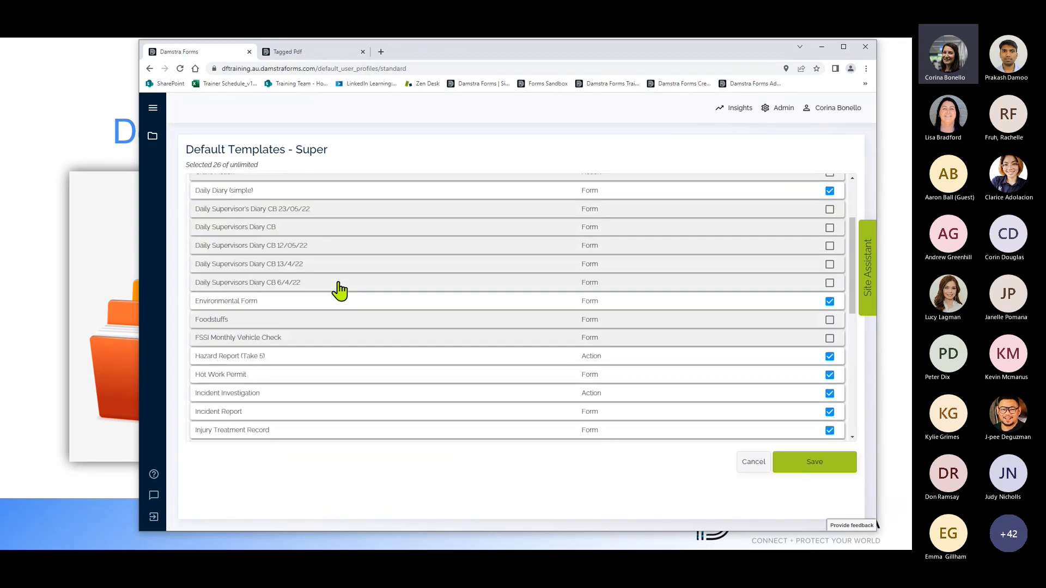
pyautogui.scroll(3, 339, 290)
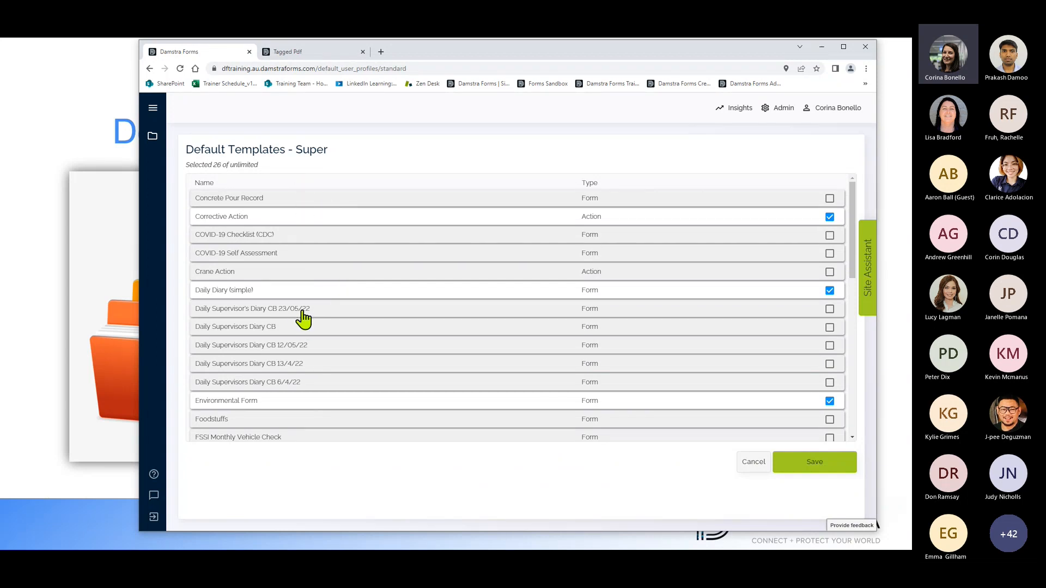
pyautogui.click(830, 309)
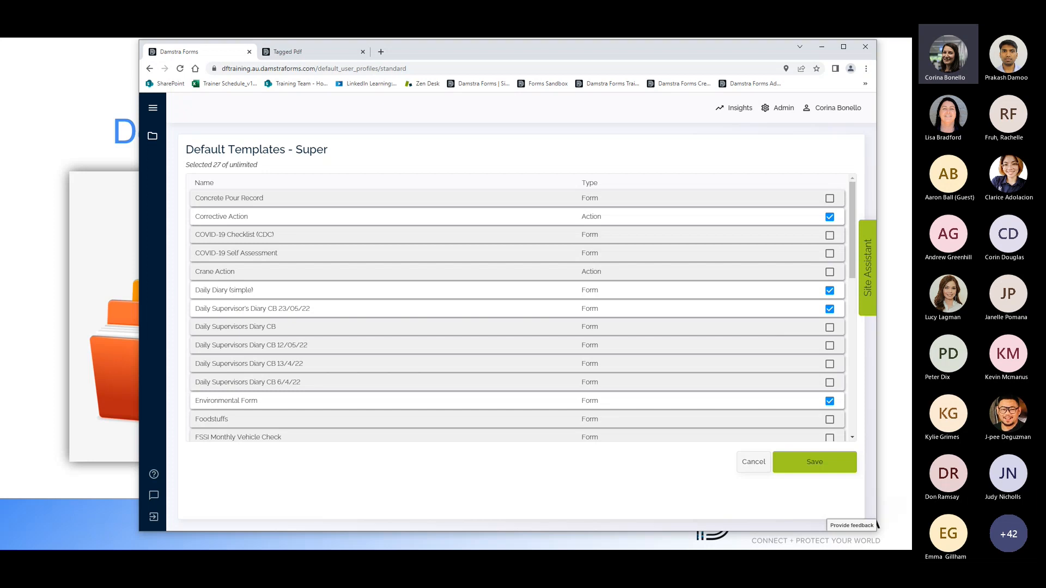
pyautogui.click(829, 309)
pyautogui.click(755, 468)
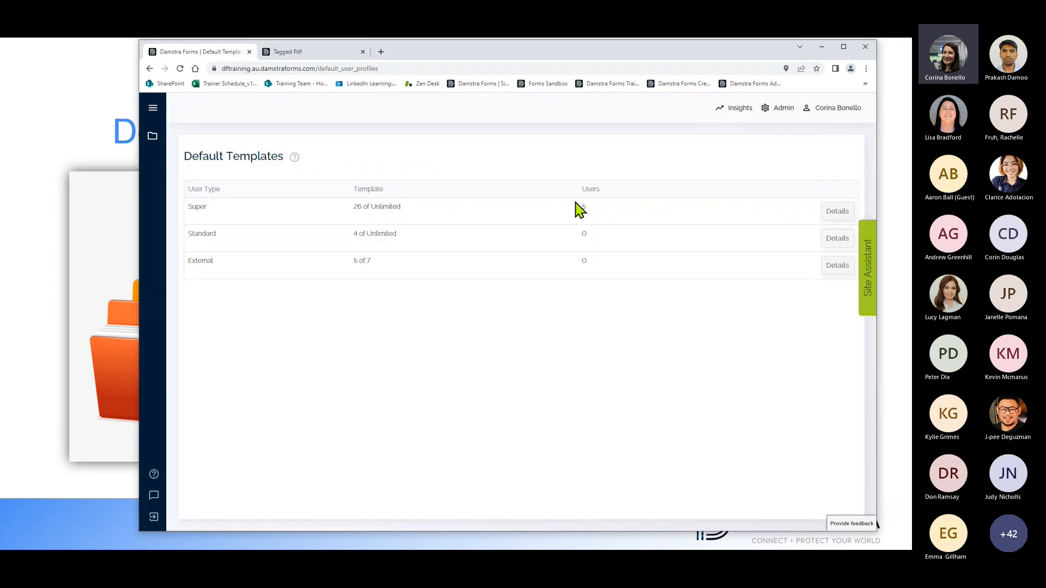
# Step: Reopen the Super default templates, edit the list to toggle Daily Diary (simple) off and on, and cancel the edit
pyautogui.click(837, 213)
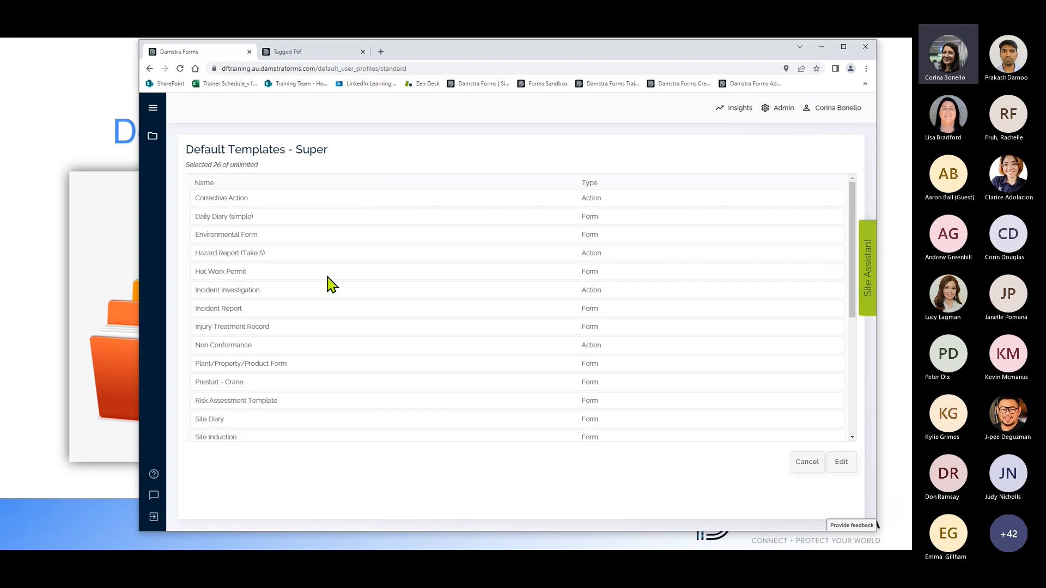
pyautogui.scroll(-1, 273, 206)
pyautogui.scroll(-3, 331, 315)
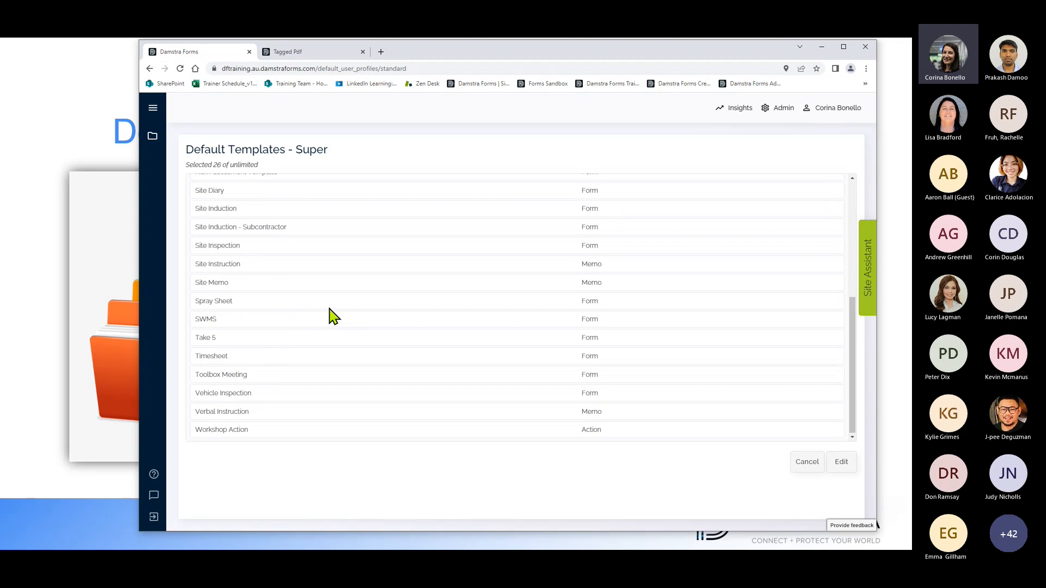
pyautogui.scroll(4, 340, 316)
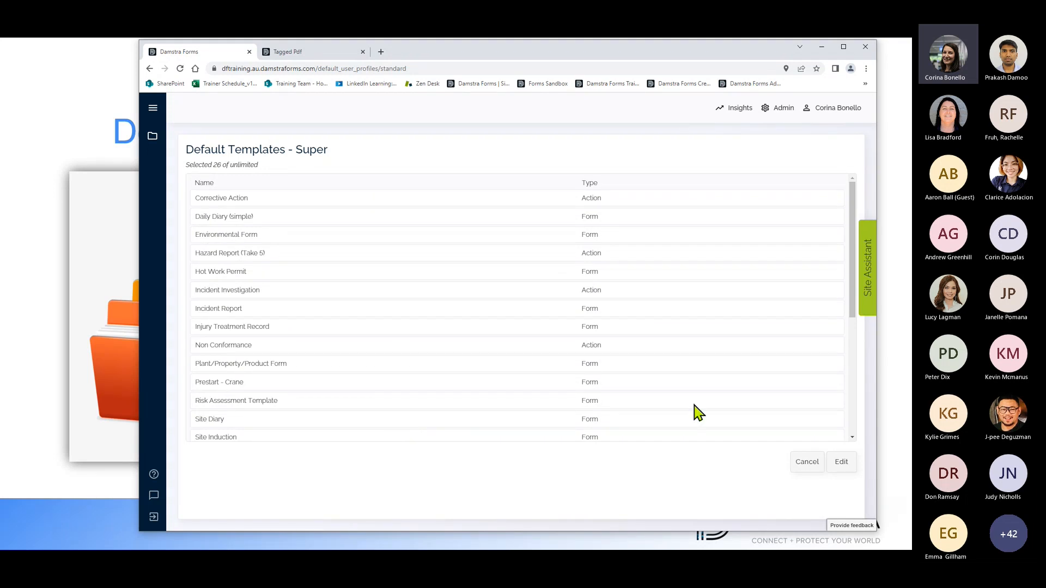
pyautogui.click(839, 462)
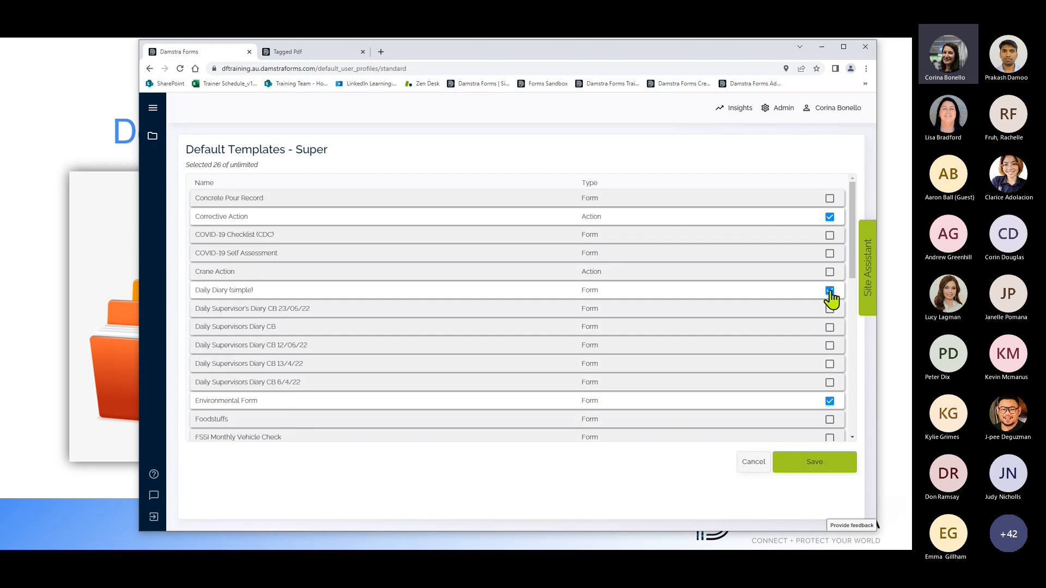
pyautogui.click(829, 294)
pyautogui.click(829, 295)
pyautogui.click(749, 463)
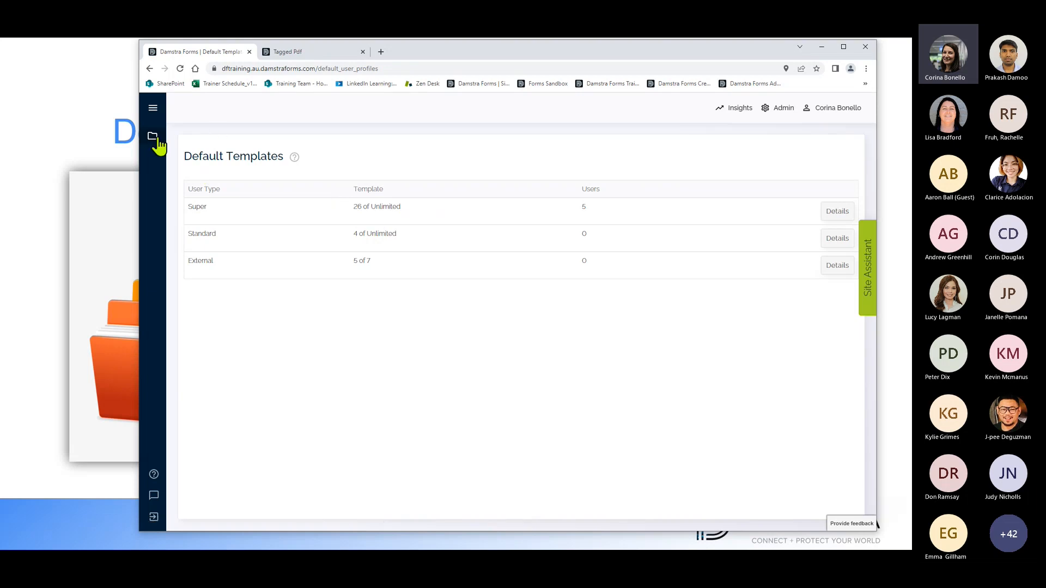
# Step: Select the project 0001 : Example Project and open its Project Templates page
pyautogui.click(155, 137)
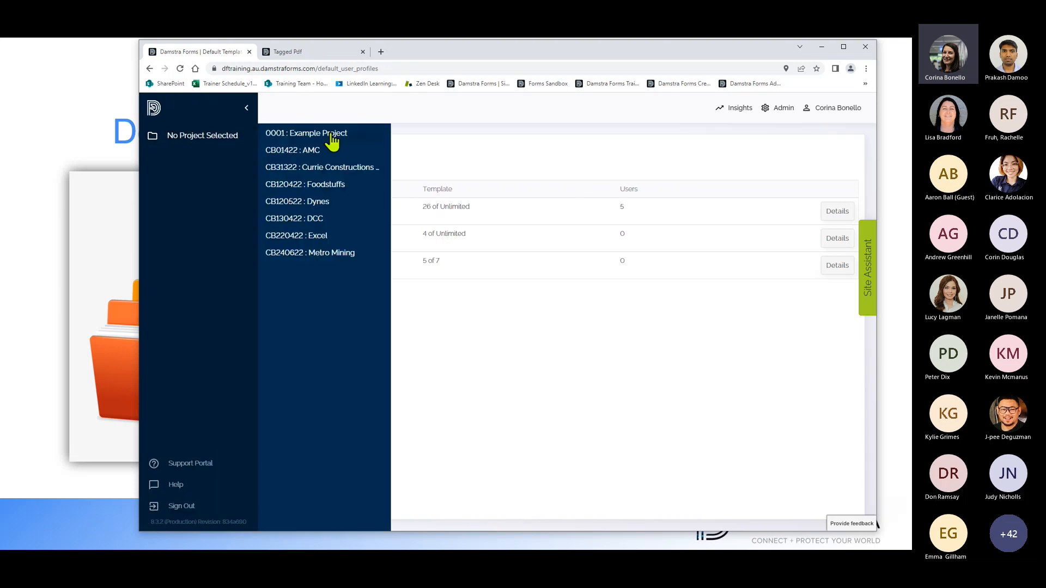
pyautogui.click(332, 137)
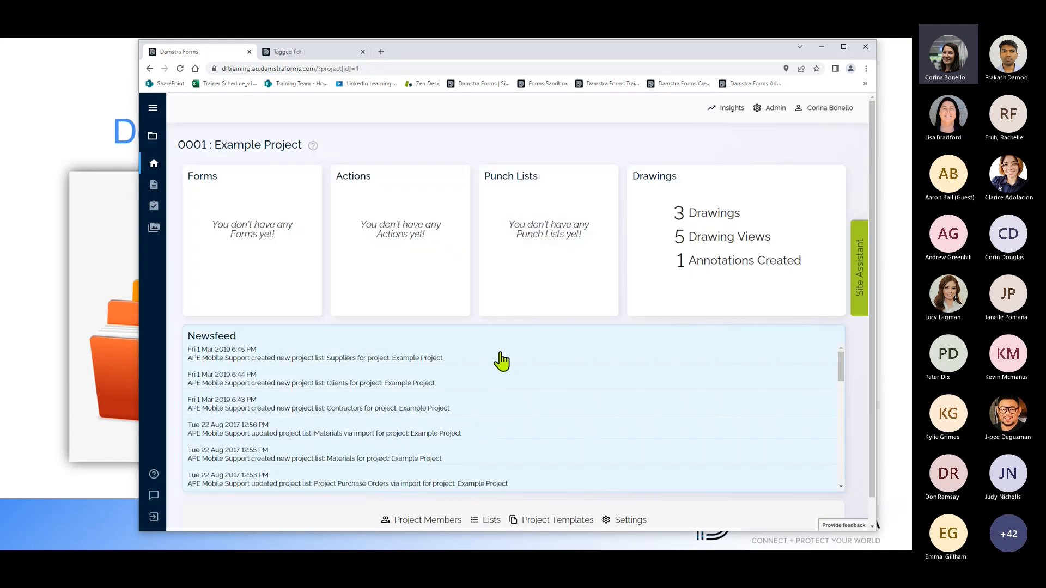
pyautogui.scroll(-5, 500, 360)
pyautogui.scroll(-3, 652, 425)
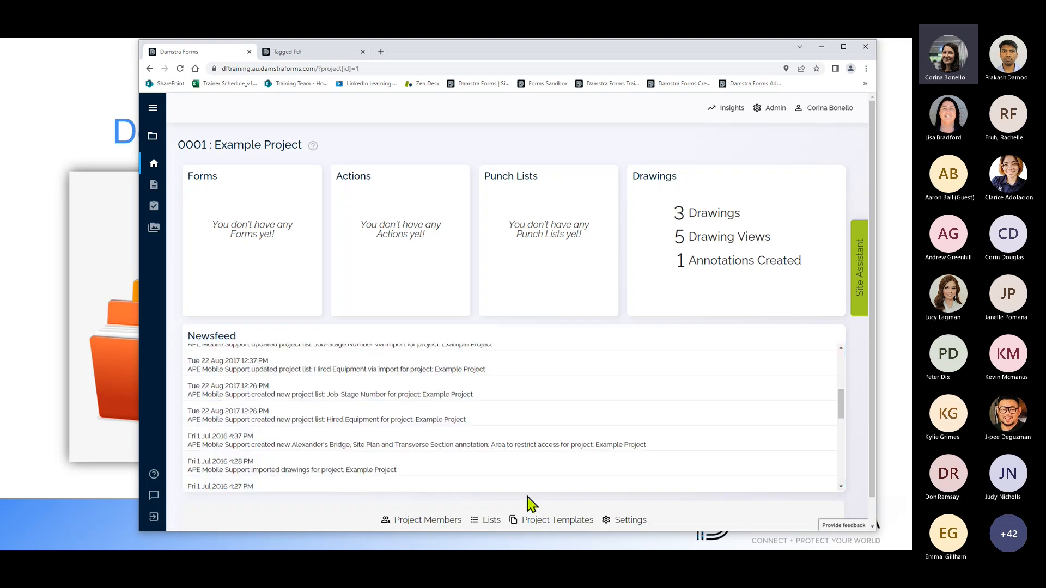
pyautogui.click(553, 525)
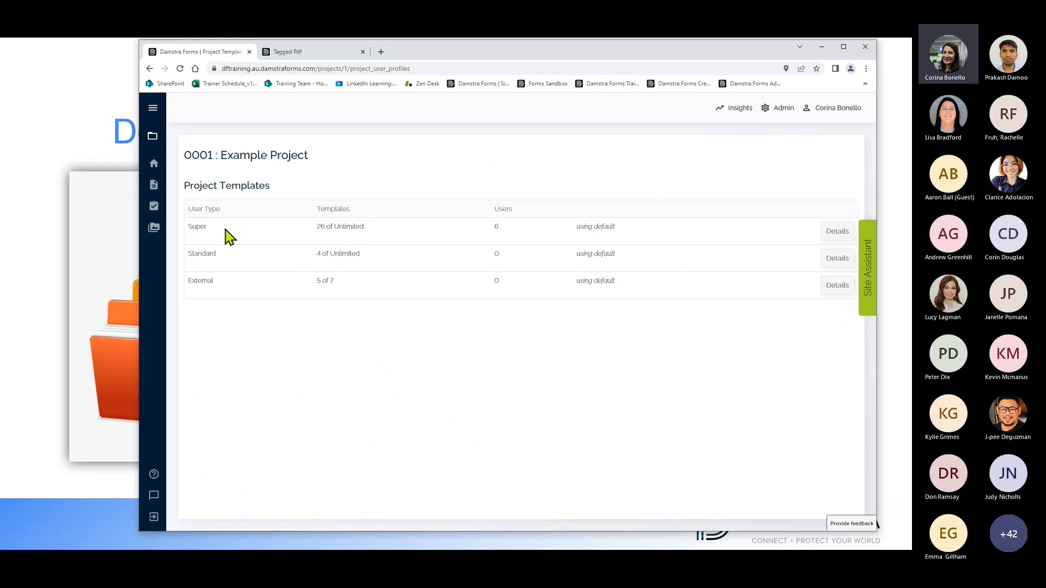
# Step: Open the Example Project's template details for the Super user type and examine the templates taken from the defaults
pyautogui.click(840, 233)
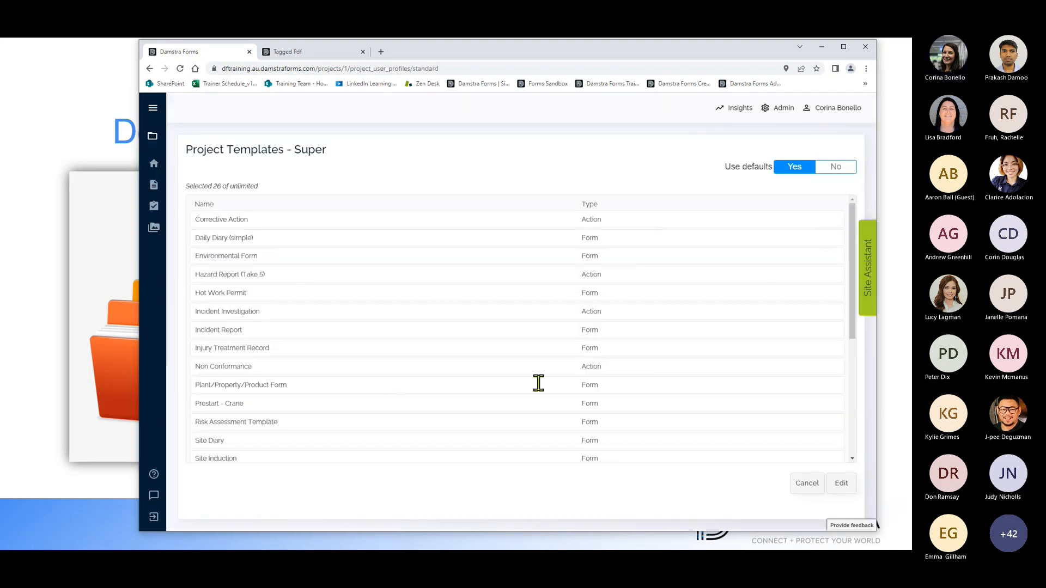
pyautogui.scroll(-3, 395, 361)
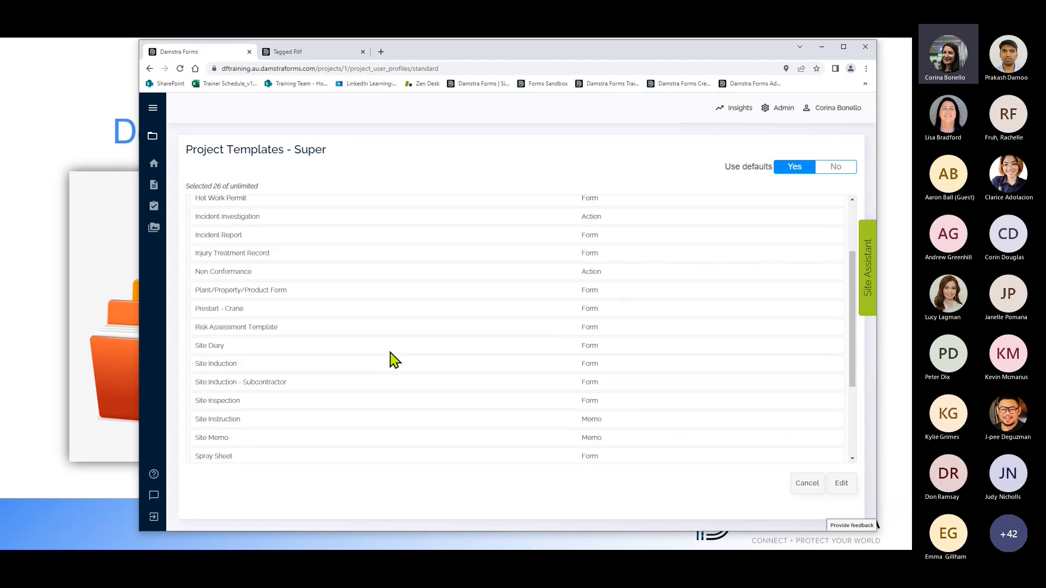
pyautogui.scroll(-4, 394, 361)
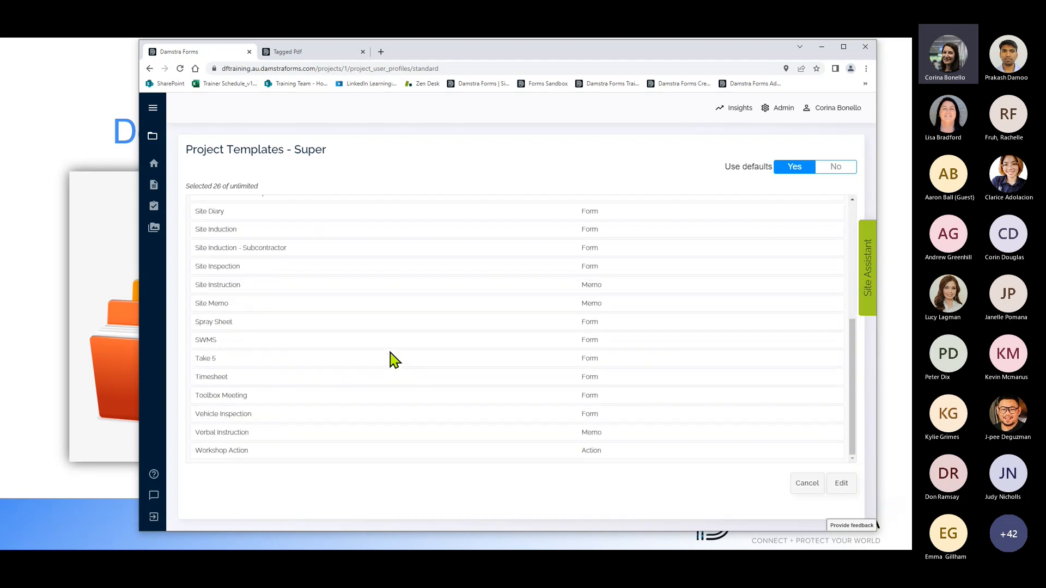
pyautogui.scroll(7, 395, 361)
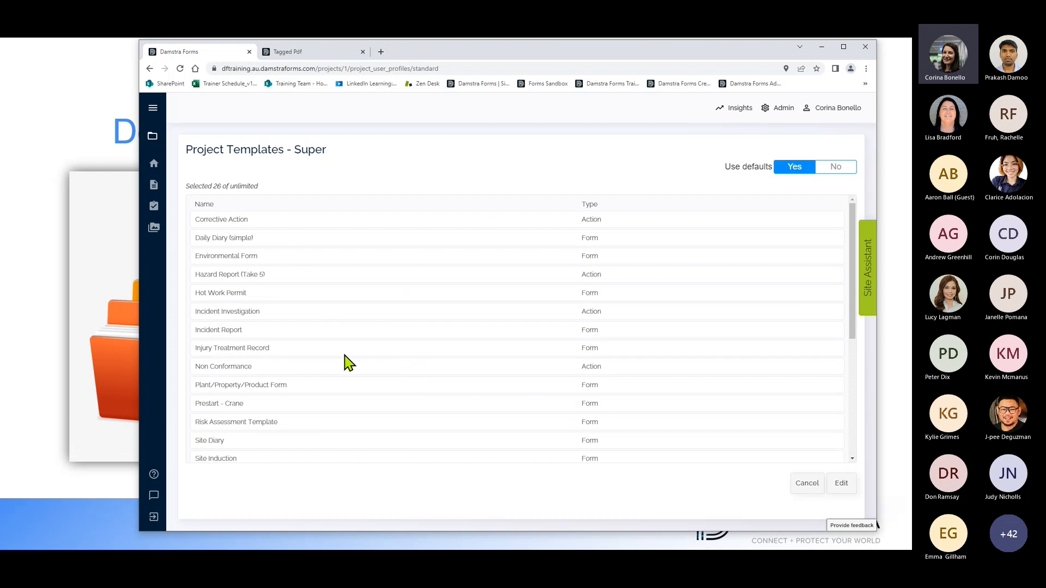
pyautogui.scroll(-4, 371, 347)
pyautogui.scroll(4, 371, 347)
pyautogui.scroll(-2, 309, 383)
pyautogui.scroll(2, 309, 381)
# Step: Add Daily Supervisor's Diary CB 23/05/22 to the Example Project's Super templates, save the list and reopen its details
pyautogui.click(842, 483)
pyautogui.scroll(-1, 463, 364)
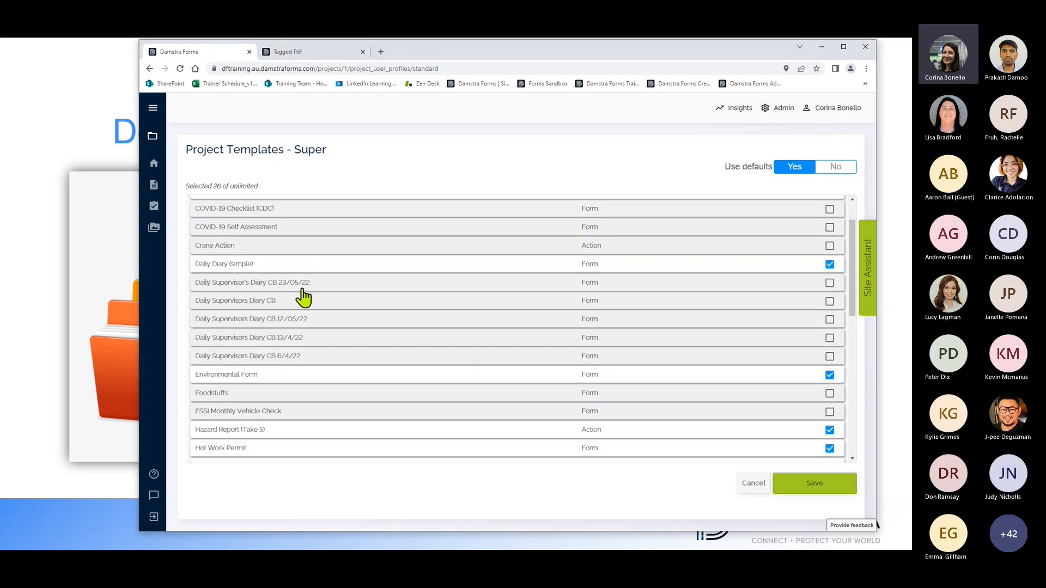
pyautogui.click(829, 283)
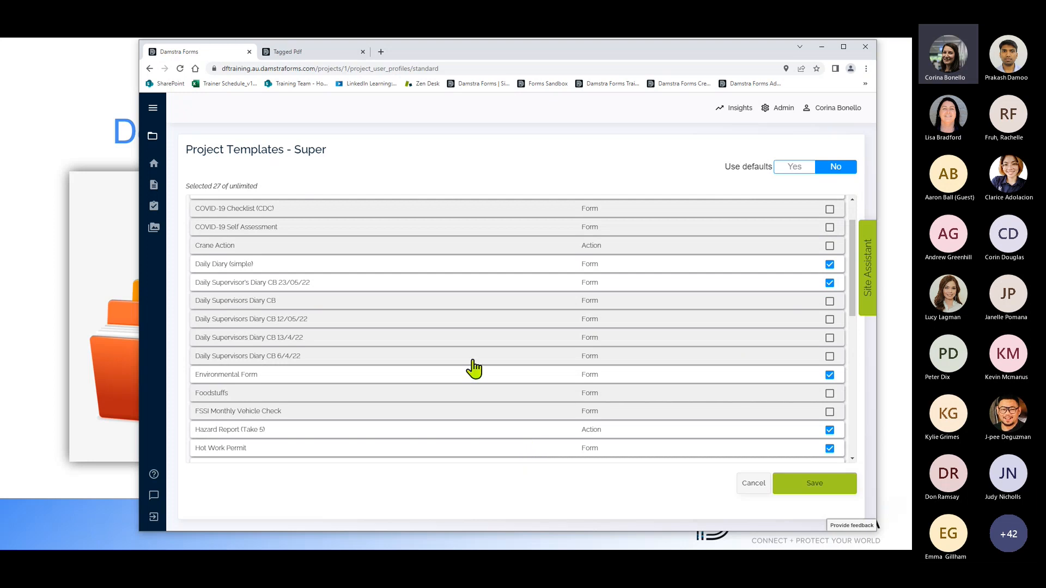
pyautogui.click(816, 487)
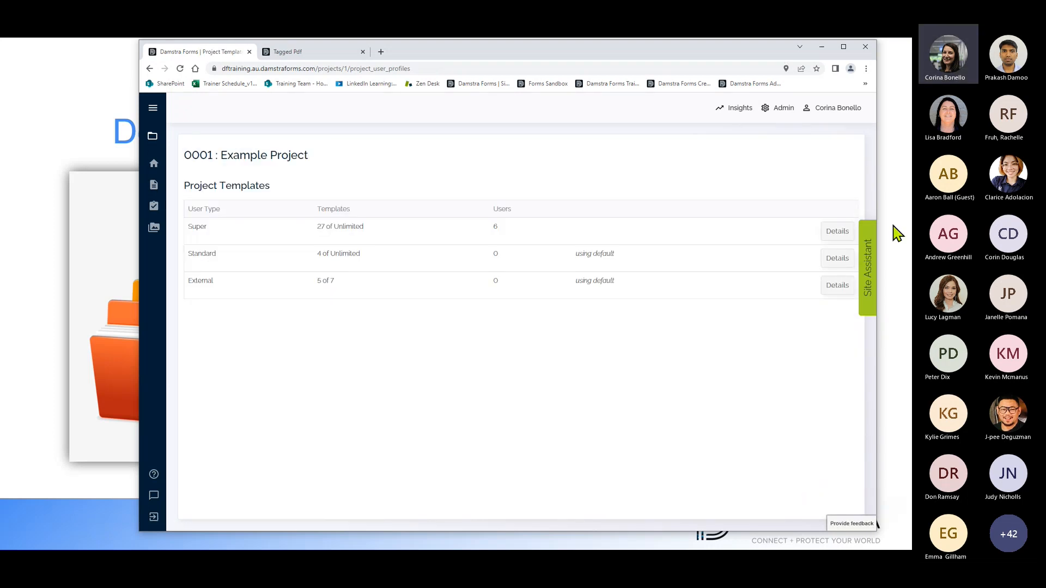
pyautogui.click(838, 232)
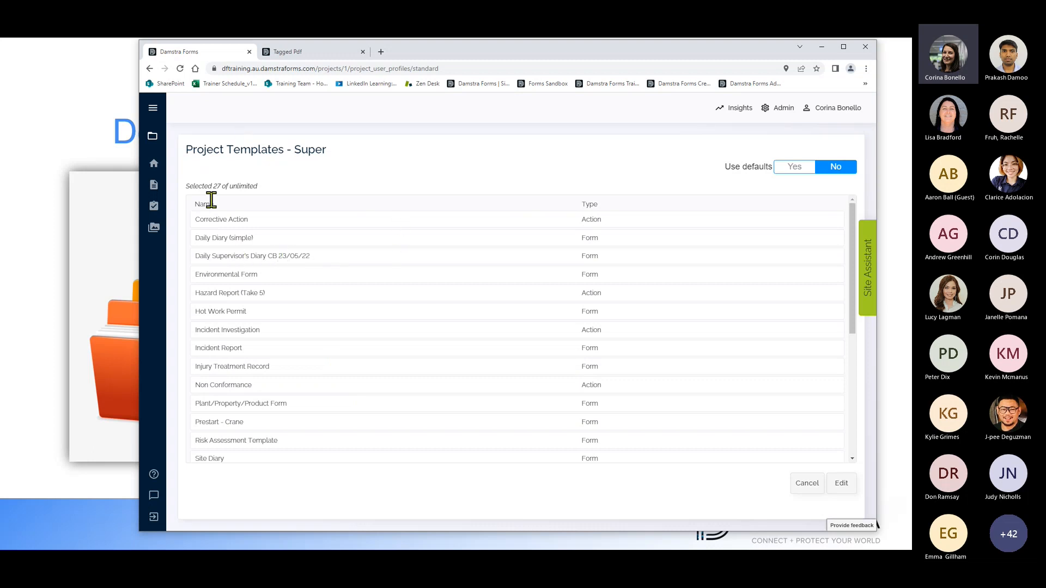
# Step: Go to the Example Project's forms and create a new form from the Daily Supervisor's Diary CB 23/05/22 template
pyautogui.click(158, 170)
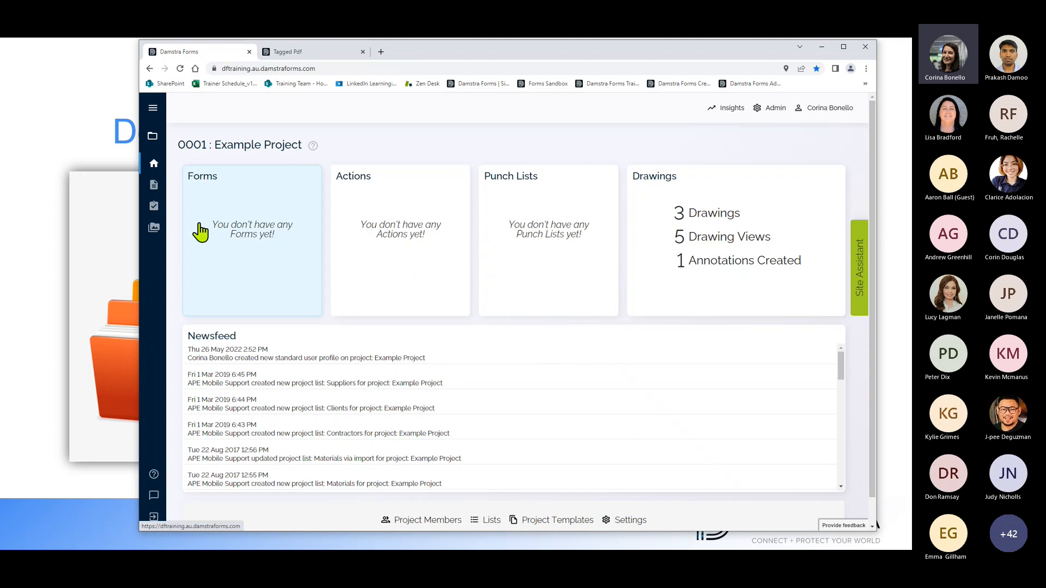
pyautogui.click(250, 233)
pyautogui.click(834, 155)
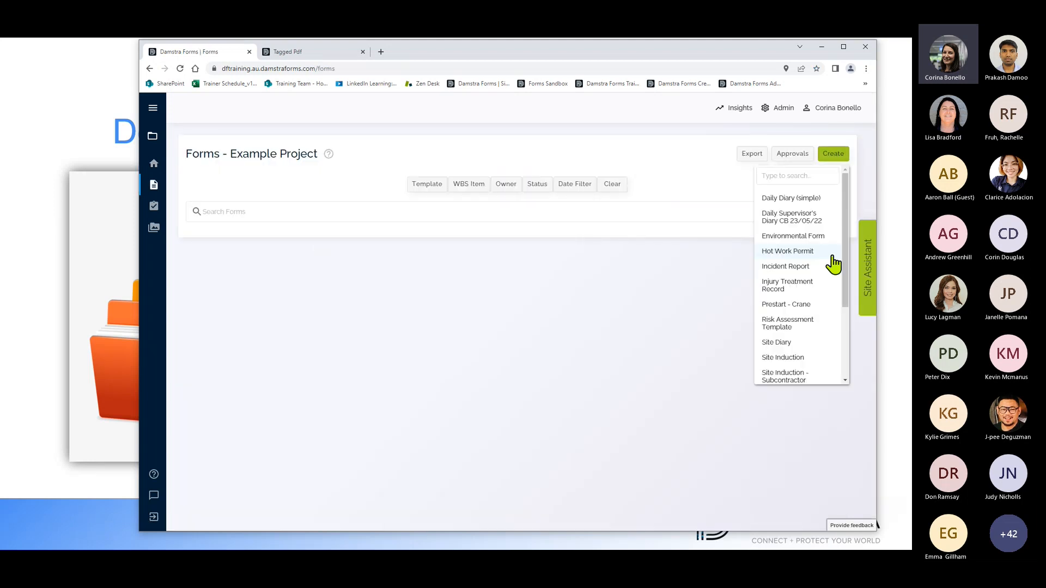
pyautogui.click(789, 218)
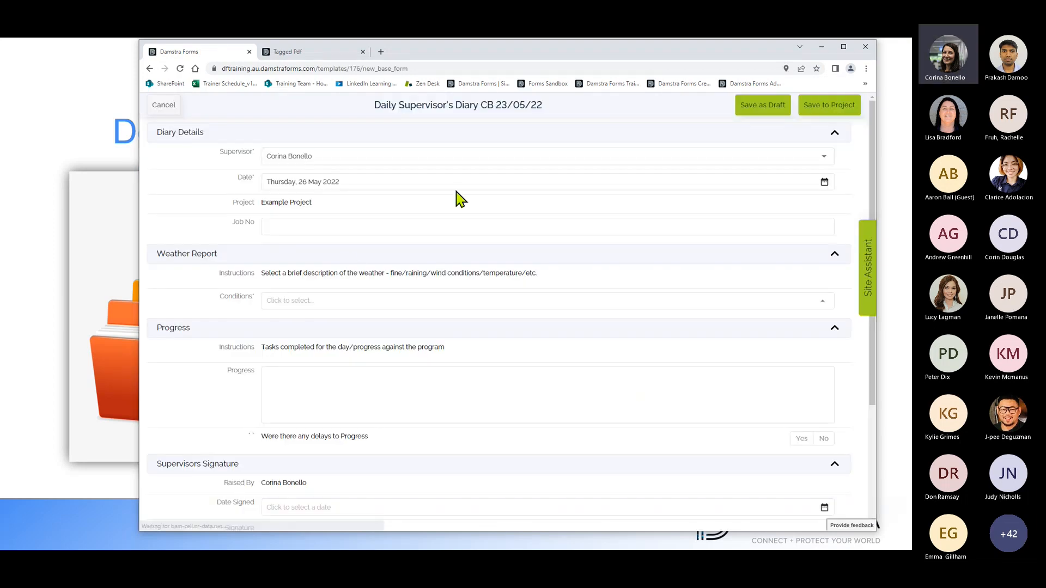
pyautogui.scroll(-3, 394, 336)
pyautogui.scroll(3, 394, 336)
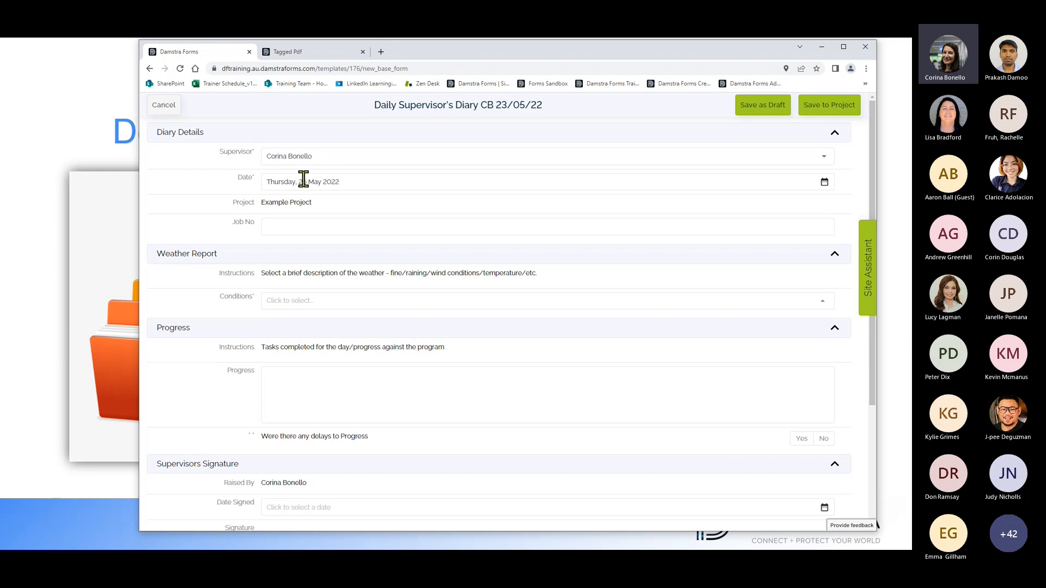
# Step: Enter job number 123654 in the diary and select the weather conditions Cold, Gail winds and Hot
pyautogui.click(285, 226)
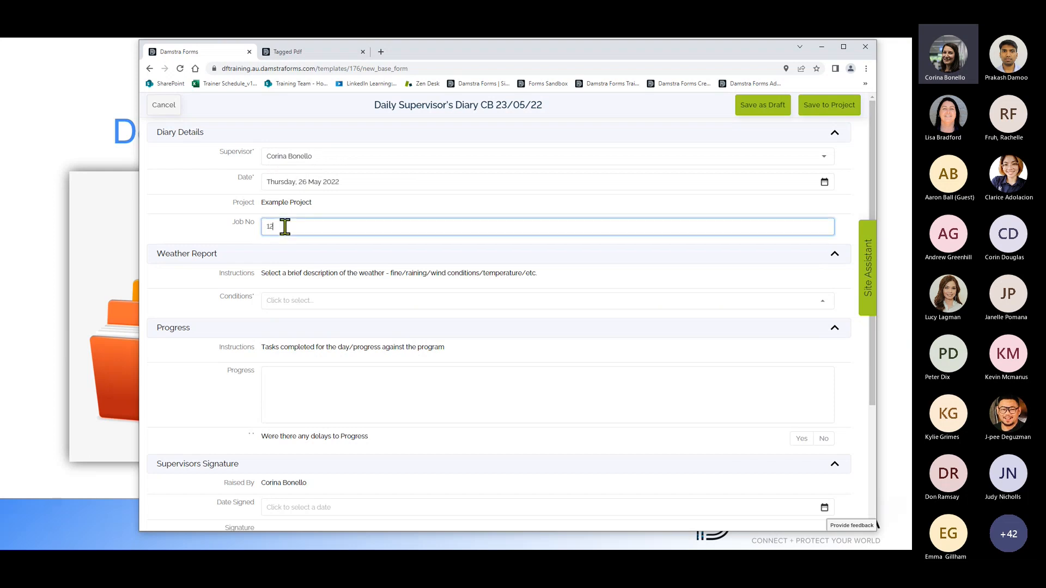
pyautogui.write('123654')
pyautogui.click(821, 303)
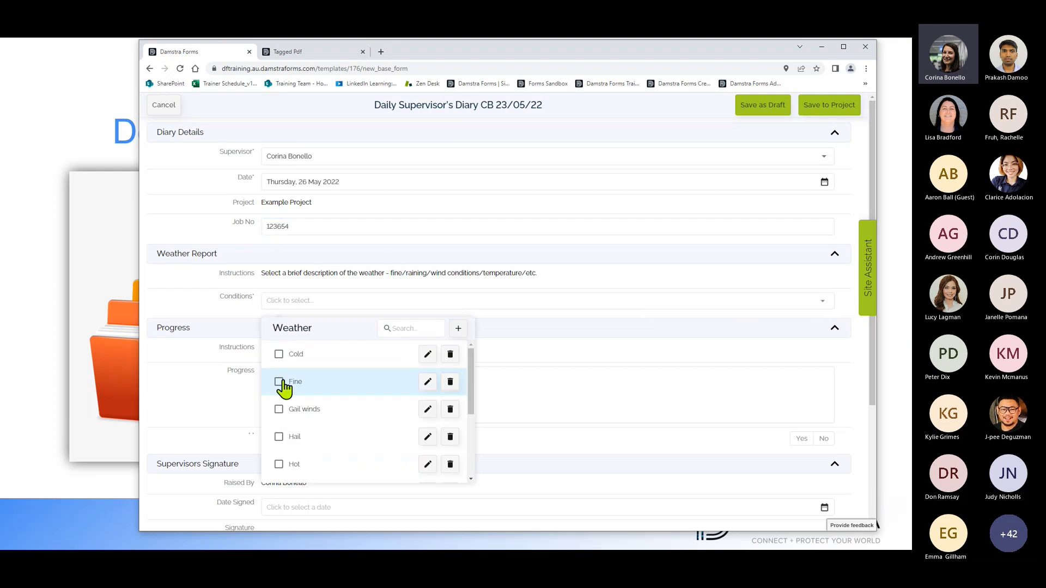
pyautogui.click(278, 354)
pyautogui.click(278, 408)
pyautogui.click(278, 464)
pyautogui.click(586, 303)
pyautogui.scroll(-3, 416, 376)
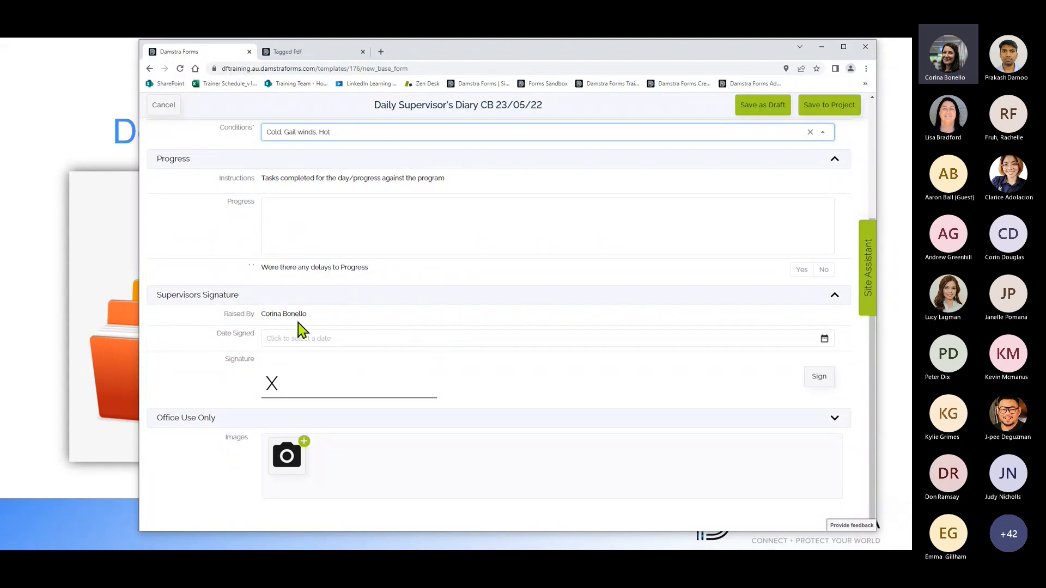
# Step: Set the supervisor's signing date to Thursday, 26 May 2022 and add a handwritten signature
pyautogui.scroll(3, 299, 327)
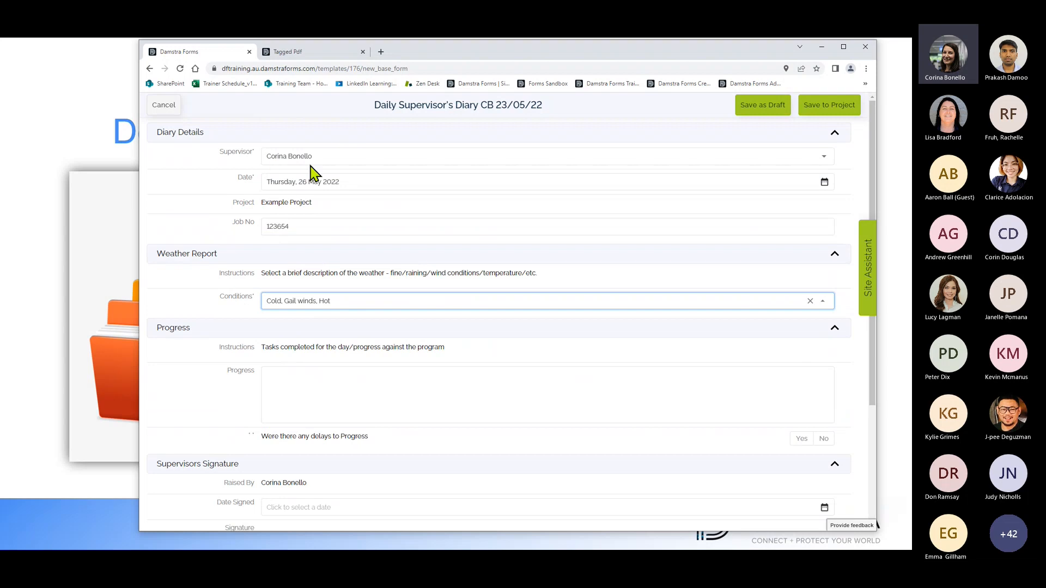
pyautogui.scroll(-3, 367, 381)
pyautogui.click(294, 342)
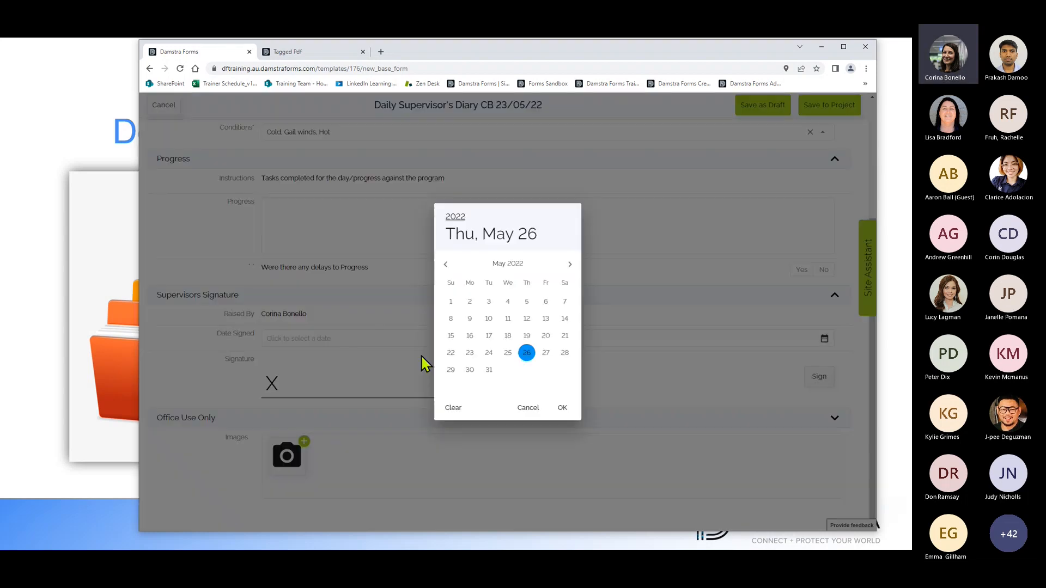
pyautogui.click(527, 353)
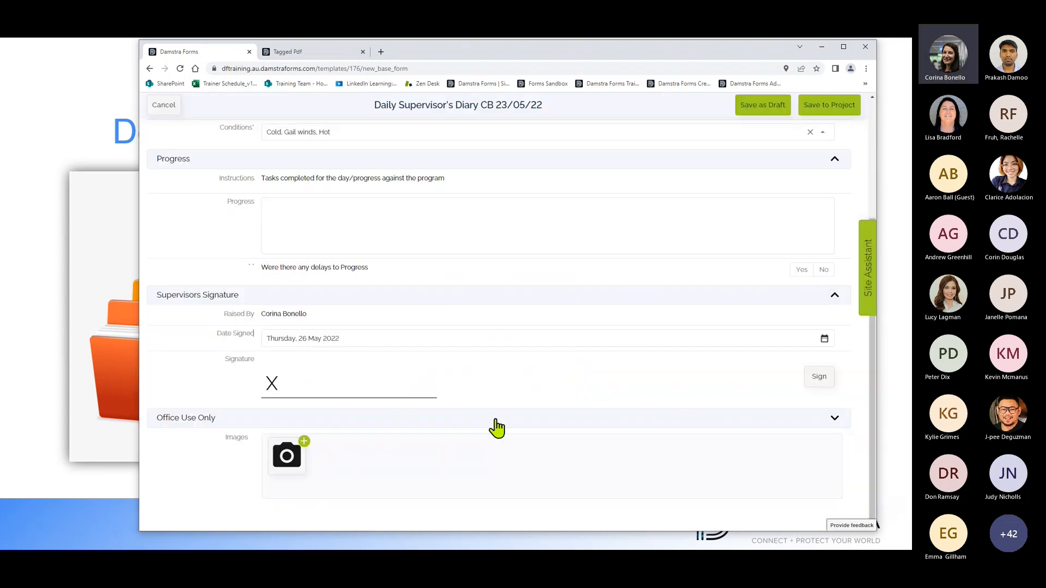
pyautogui.click(302, 390)
pyautogui.moveTo(432, 207); pyautogui.dragTo(493, 200)
pyautogui.click(635, 130)
# Step: Answer No to the required question about delays to progress and save the diary to the project
pyautogui.scroll(3, 815, 388)
pyautogui.click(828, 111)
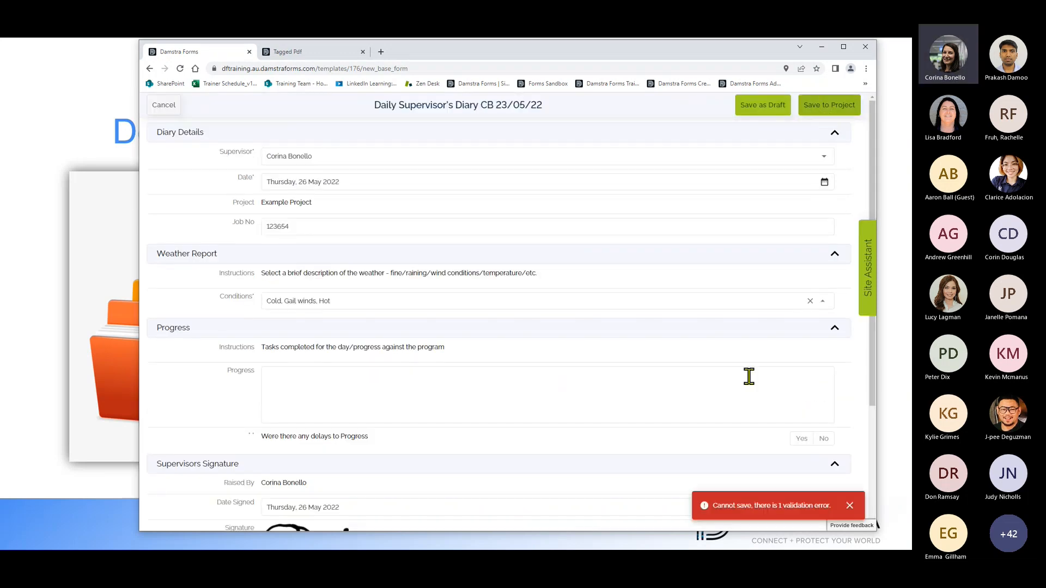
pyautogui.scroll(-2, 751, 372)
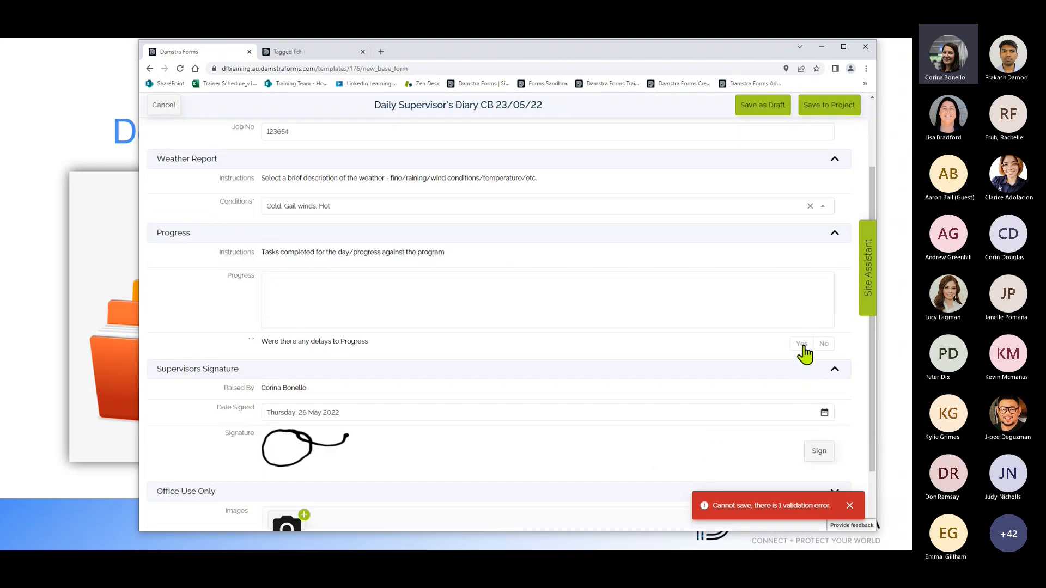
pyautogui.click(824, 345)
pyautogui.scroll(2, 829, 283)
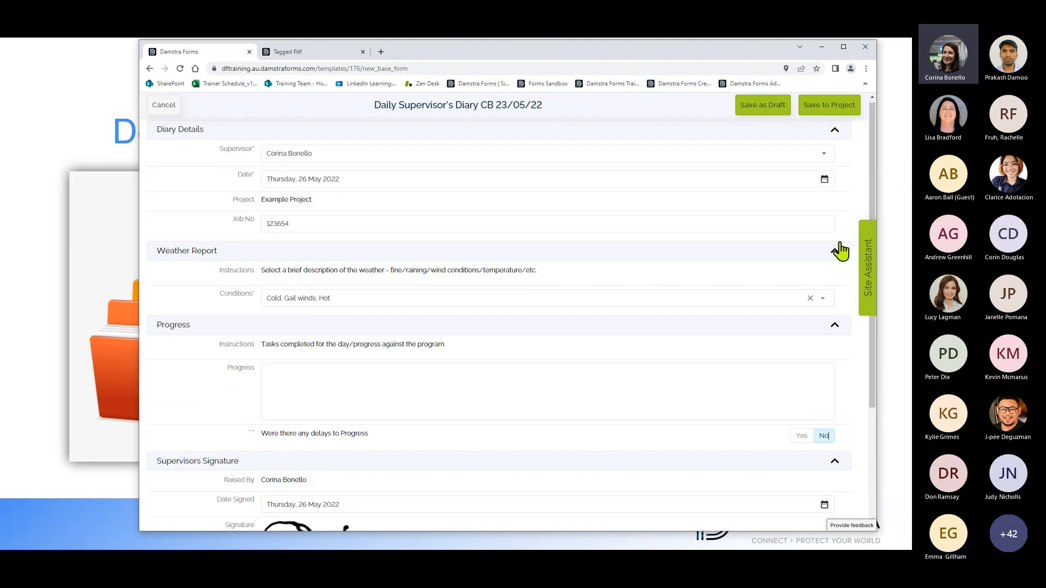
pyautogui.click(829, 108)
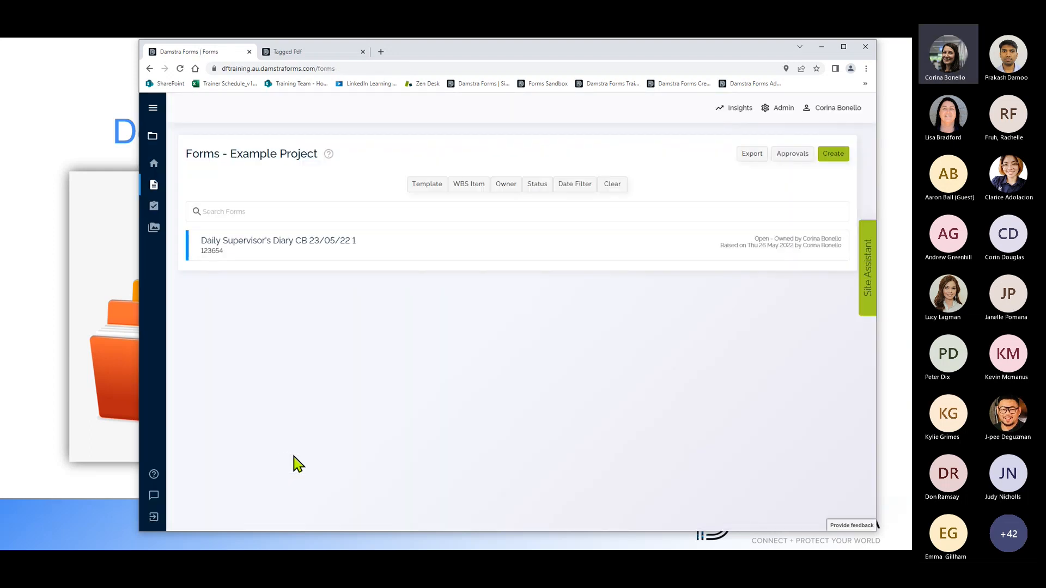
# Step: Open the PDF of the saved Daily Supervisor's Diary form from the Example Project's forms list
pyautogui.click(320, 246)
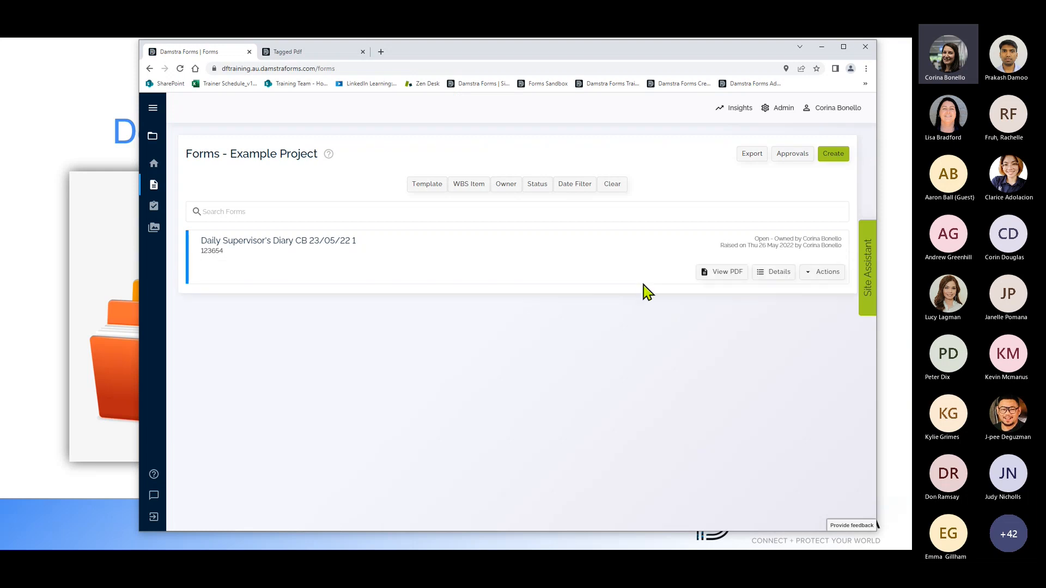
pyautogui.click(728, 273)
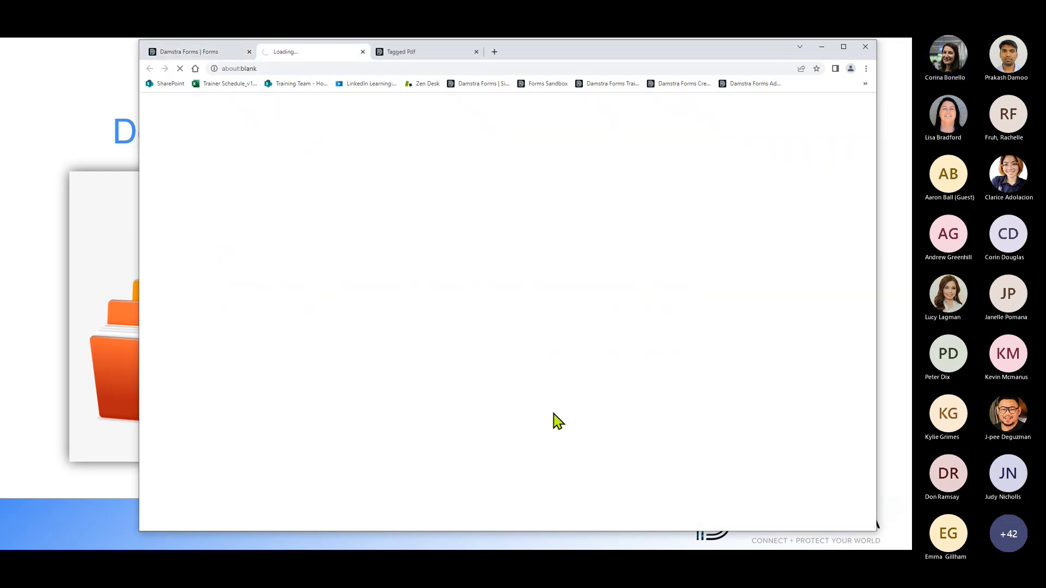